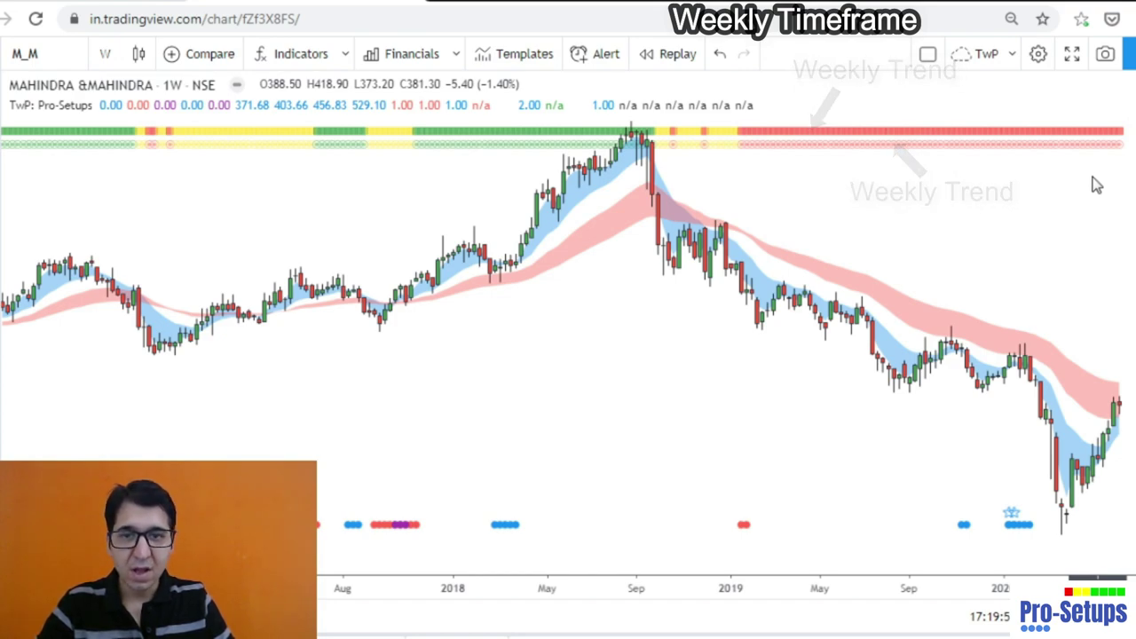
Step: Switch the Mahindra & Mahindra chart from the weekly to the daily timeframe and on to 1 hour
click(113, 58)
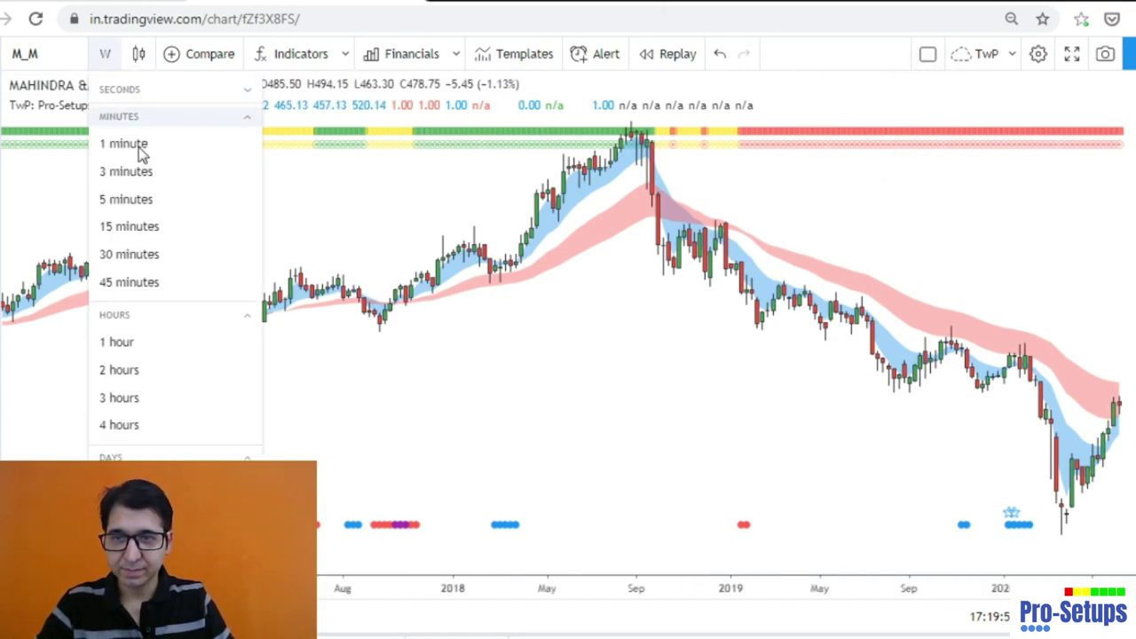
click(120, 485)
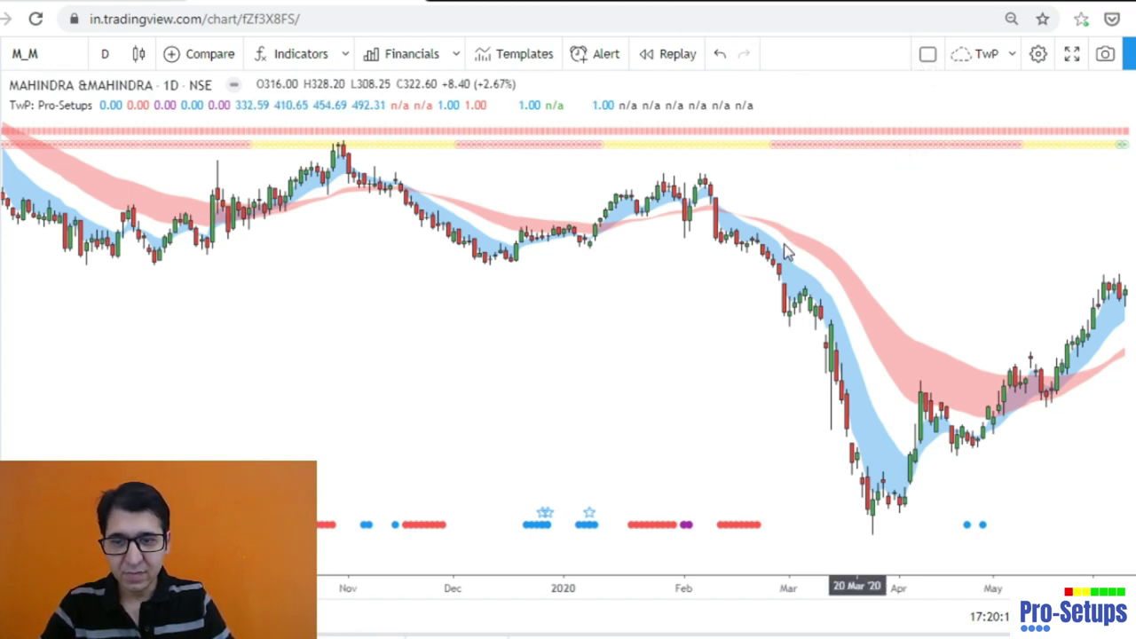
click(105, 54)
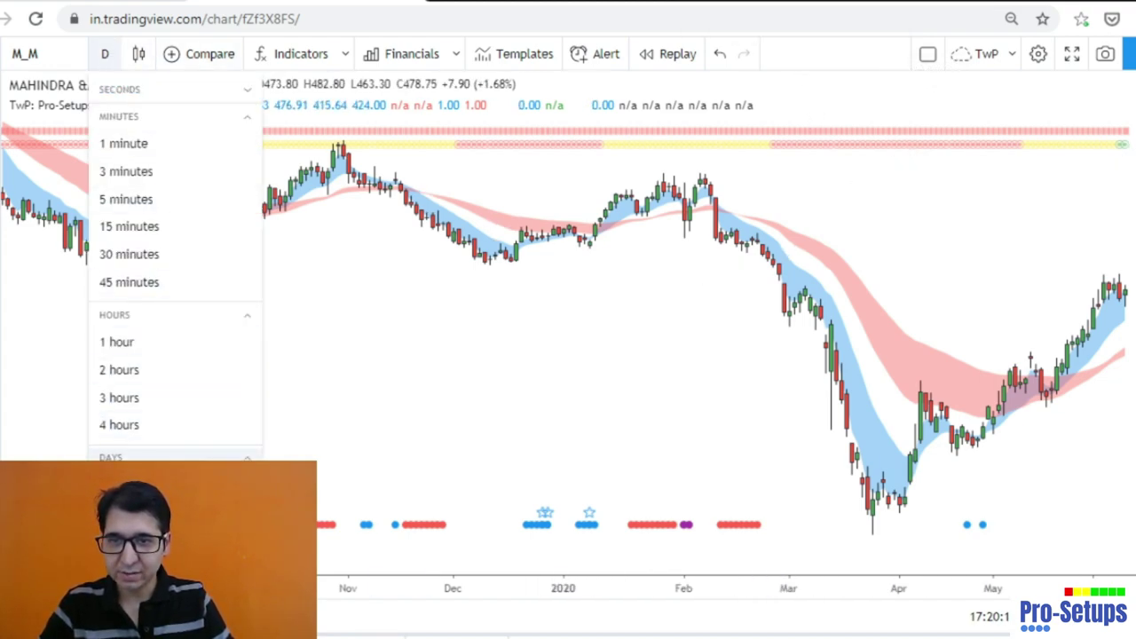
click(164, 347)
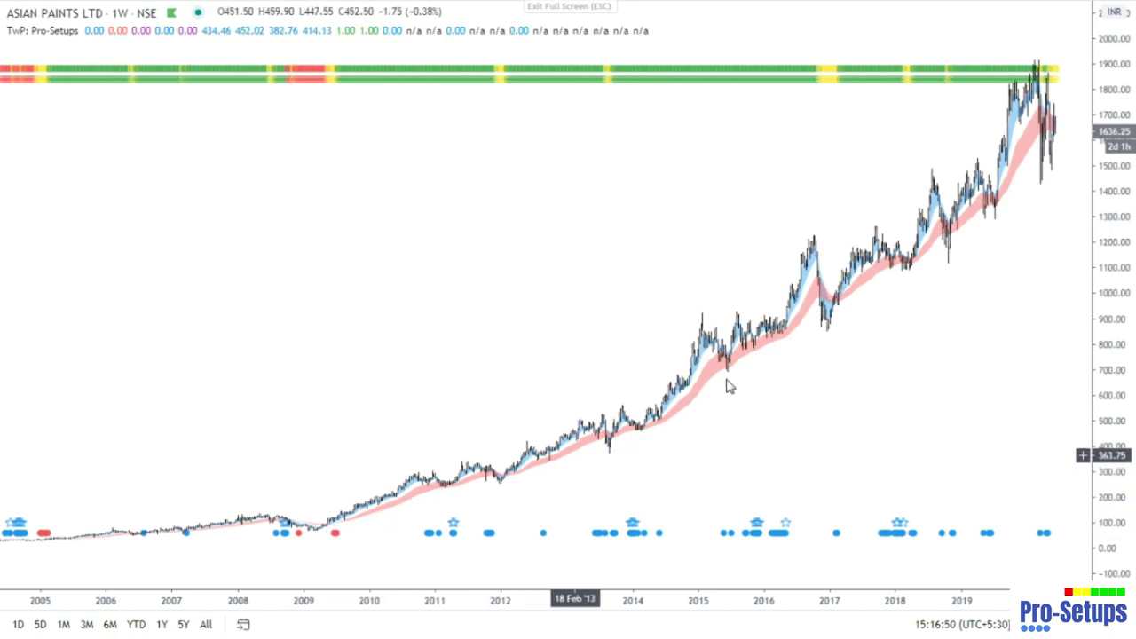
Step: Draw a rectangle around the early-2018 consolidation, from 29 Jan '18 to 23 Apr '18, between about 1090 and 1157
scroll(558, 329, up, 3)
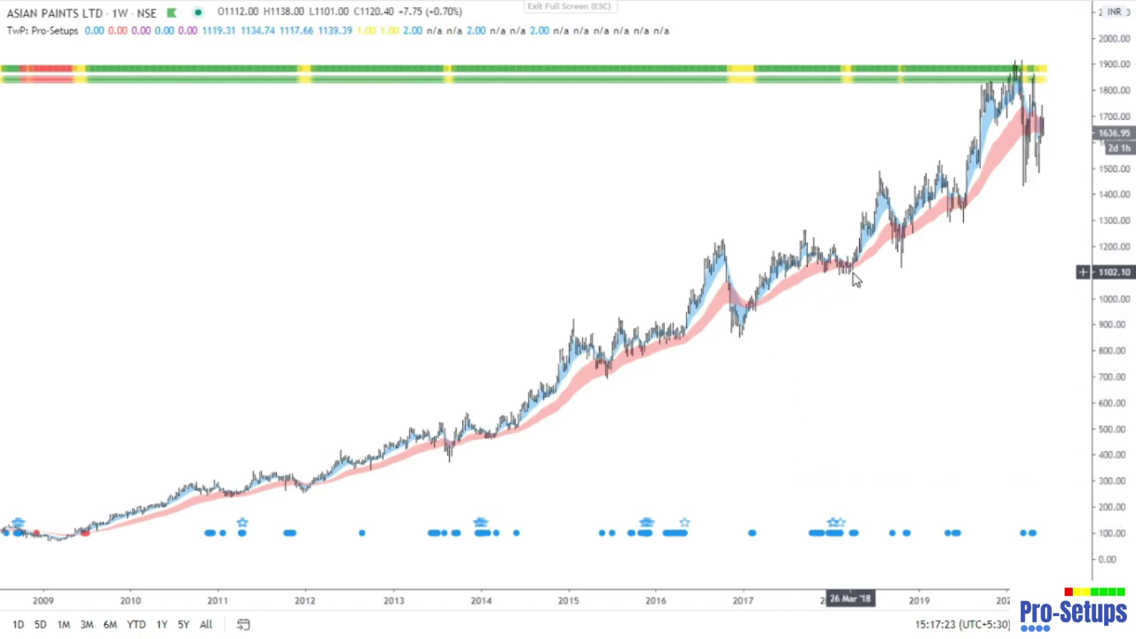
scroll(854, 280, up, 5)
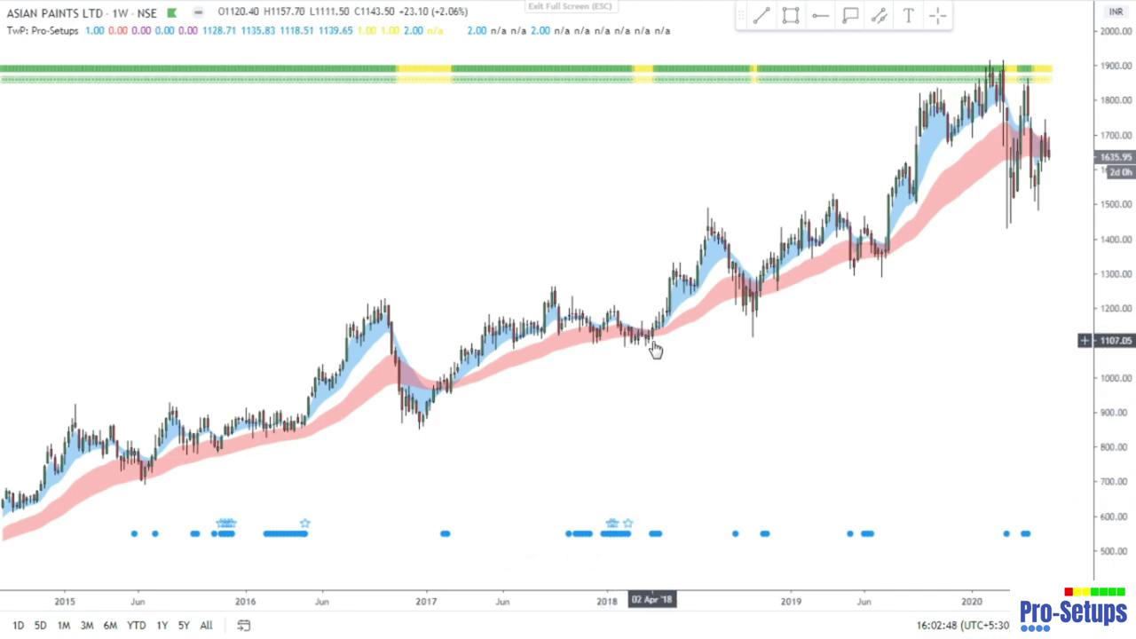
click(790, 18)
drag(619, 323, 664, 347)
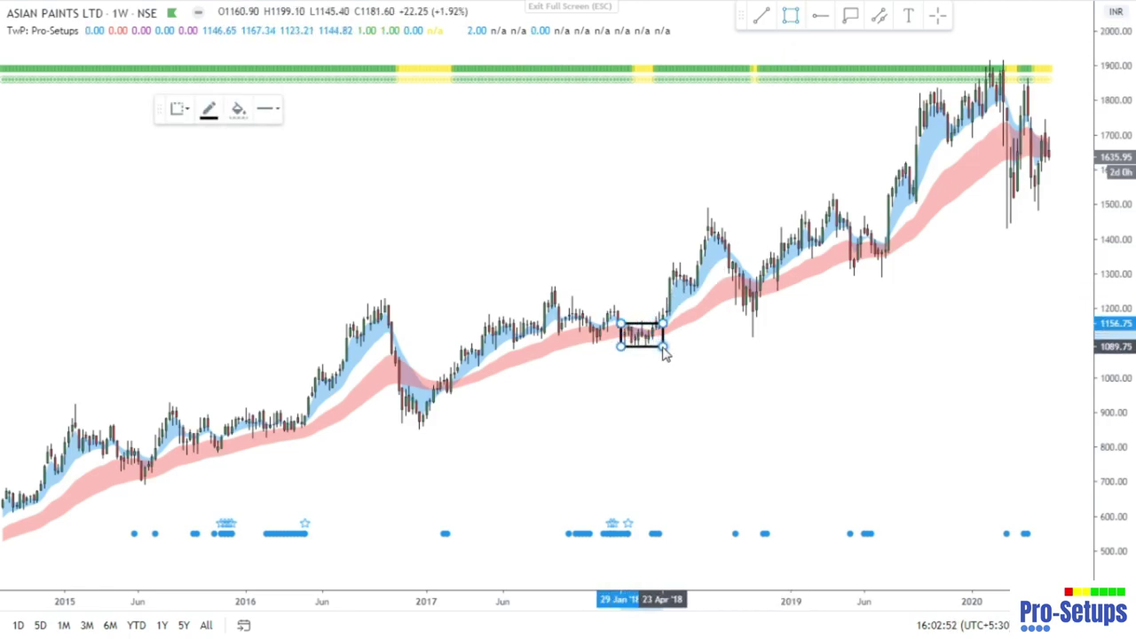
click(673, 355)
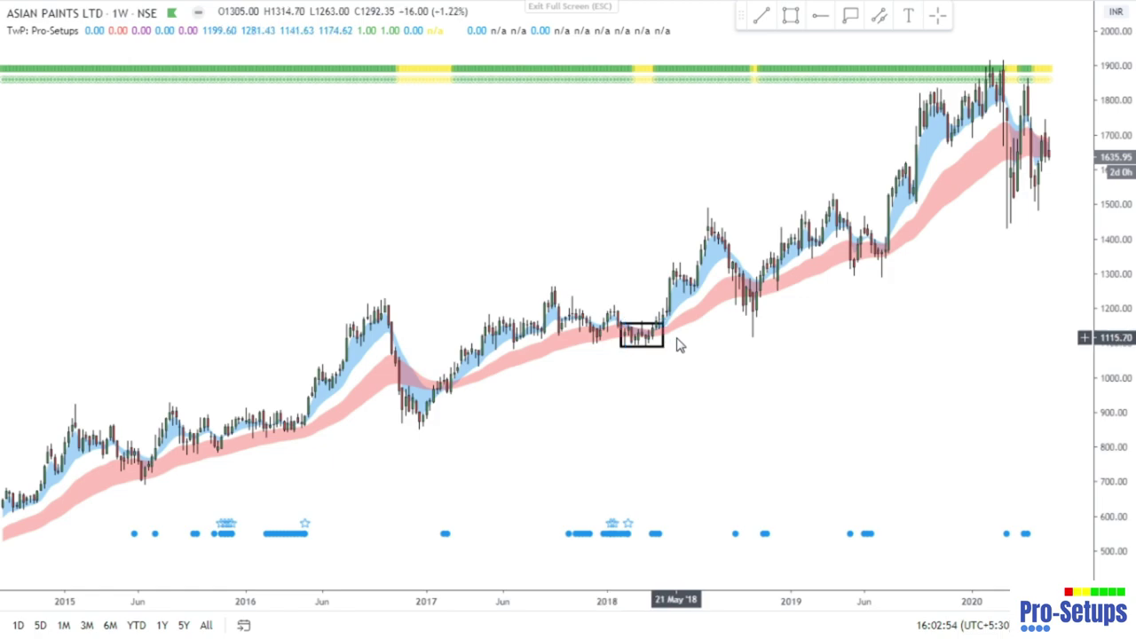
Step: Add price labels of about 1162 and 1091 at the upper and lower edges of the 2018 consolidation rectangle
scroll(604, 428, up, 3)
scroll(684, 434, left, 3)
click(581, 388)
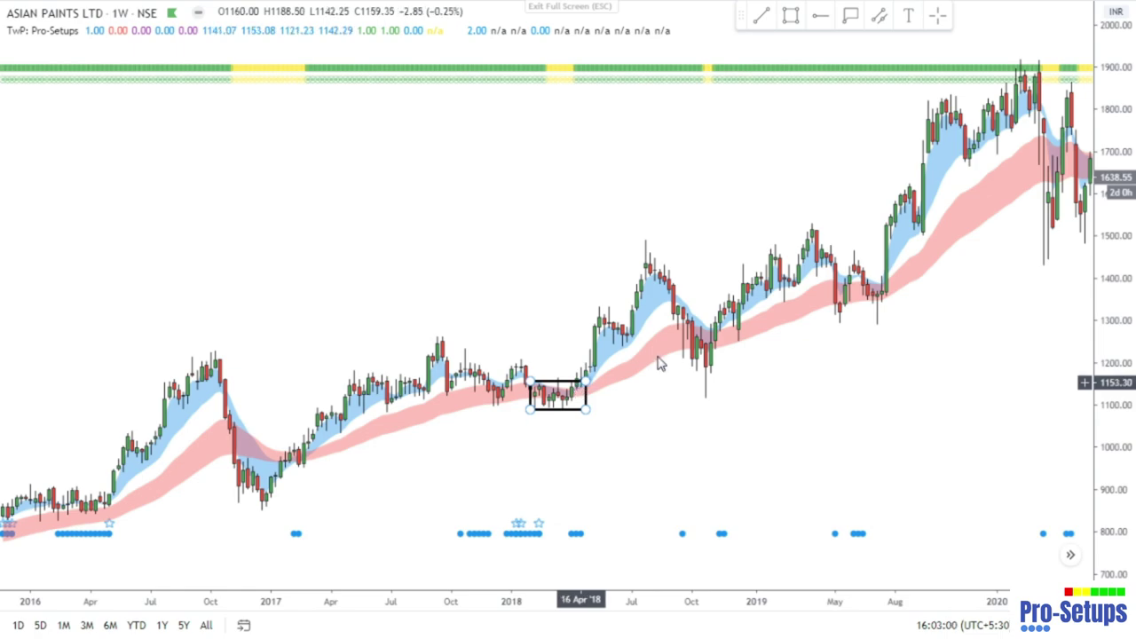
click(846, 19)
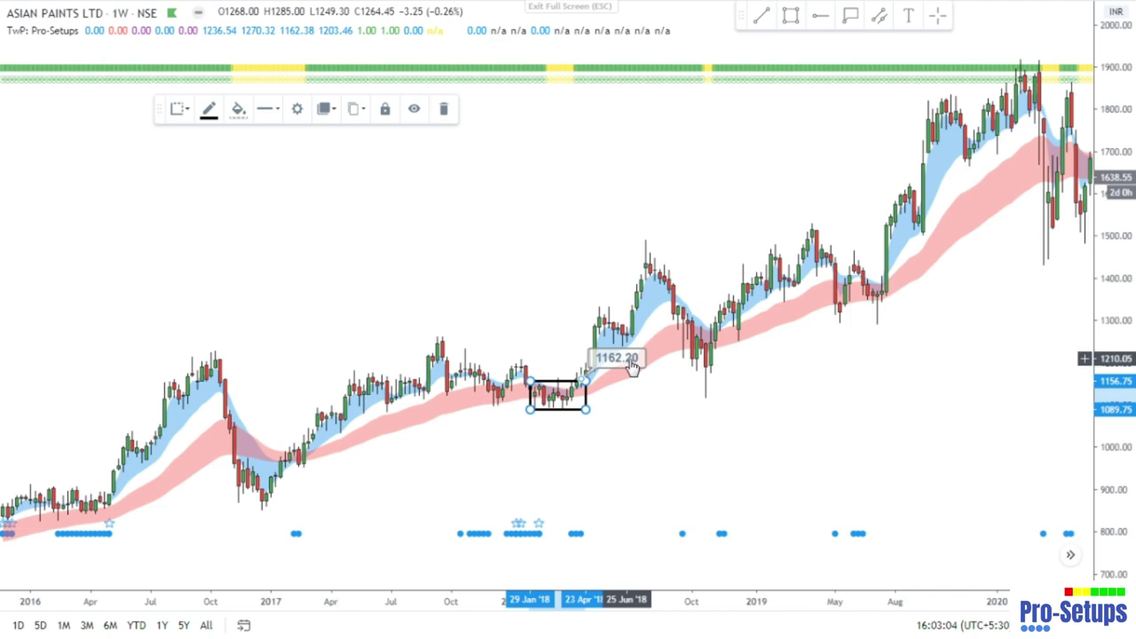
click(849, 17)
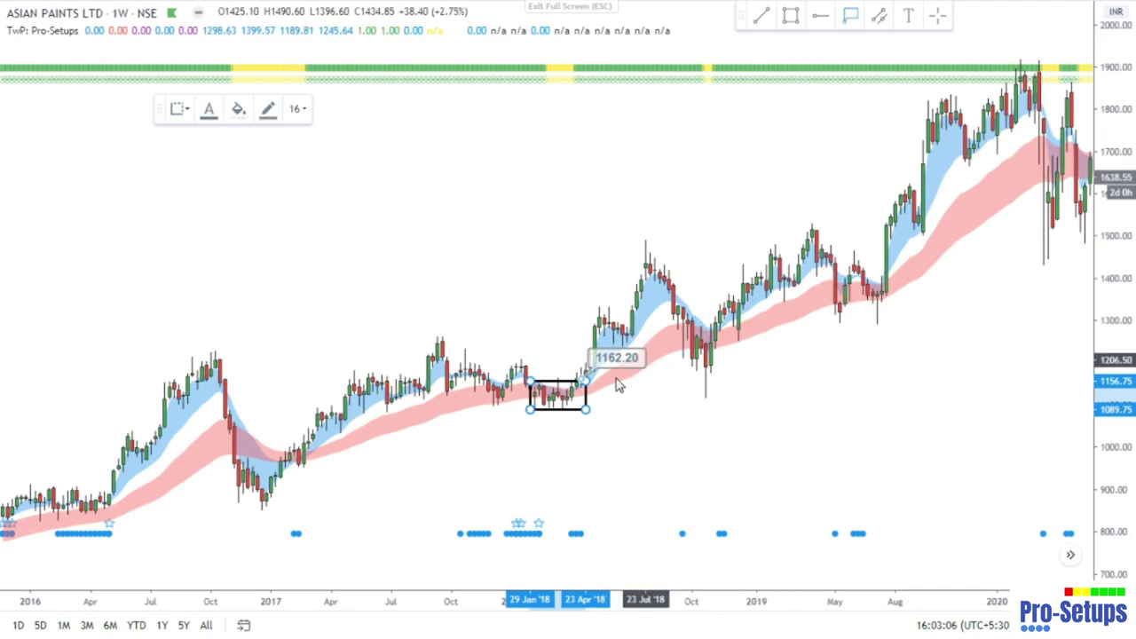
click(588, 409)
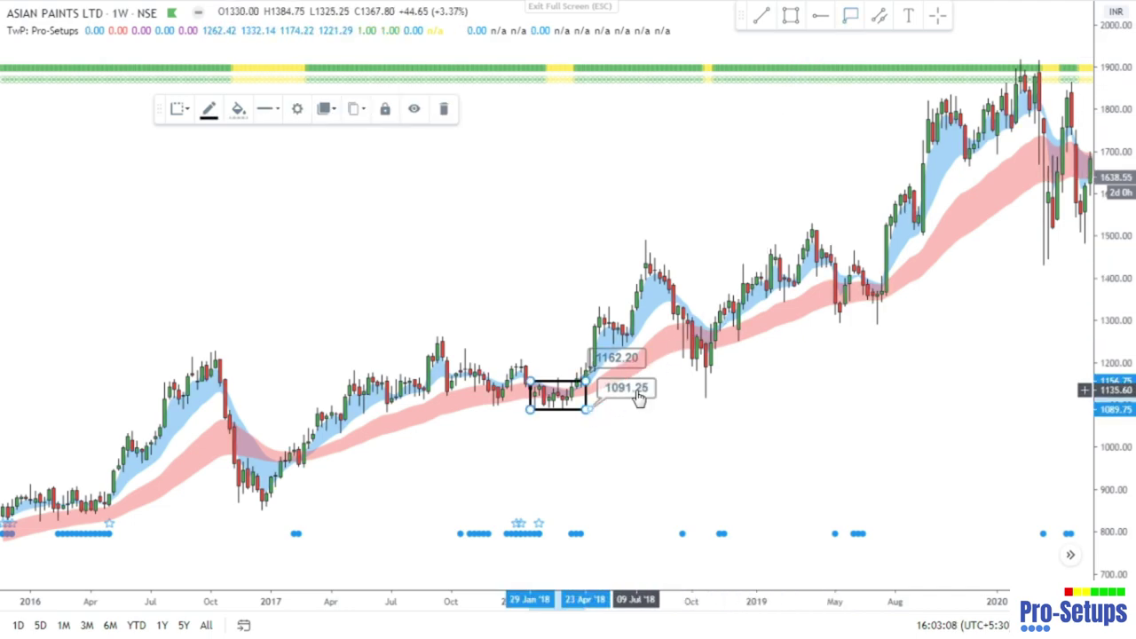
click(578, 391)
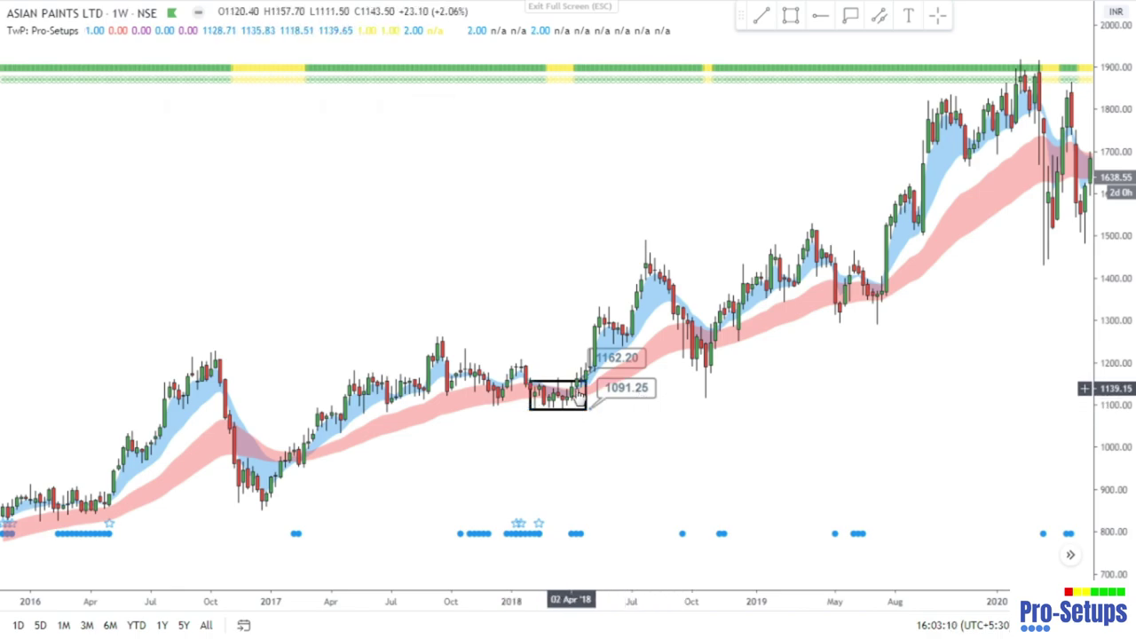
click(577, 385)
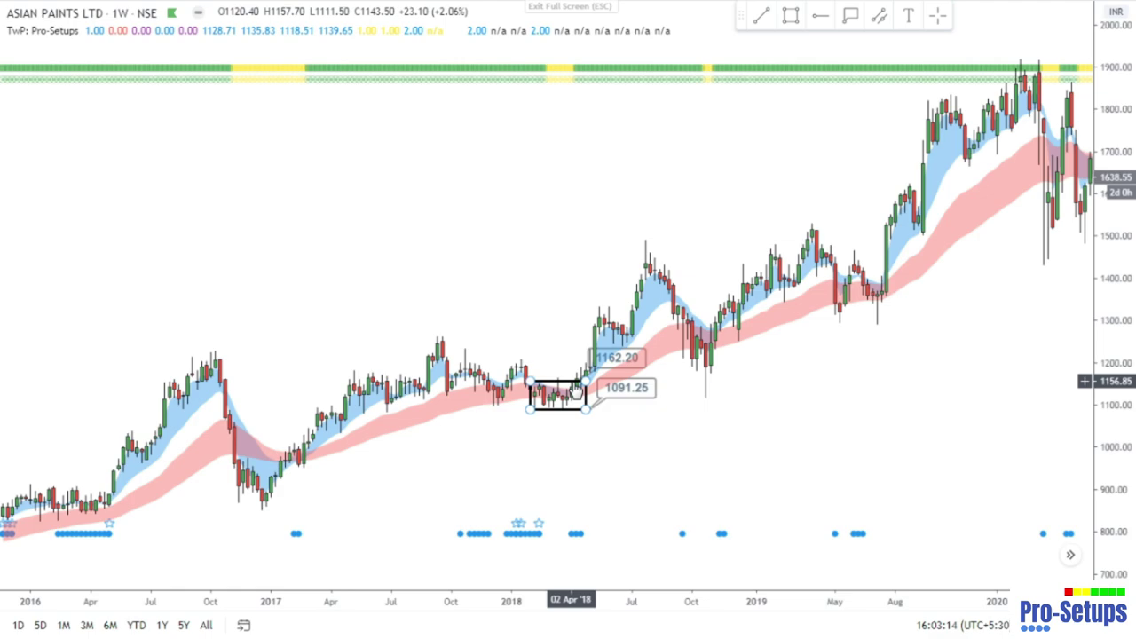
click(577, 390)
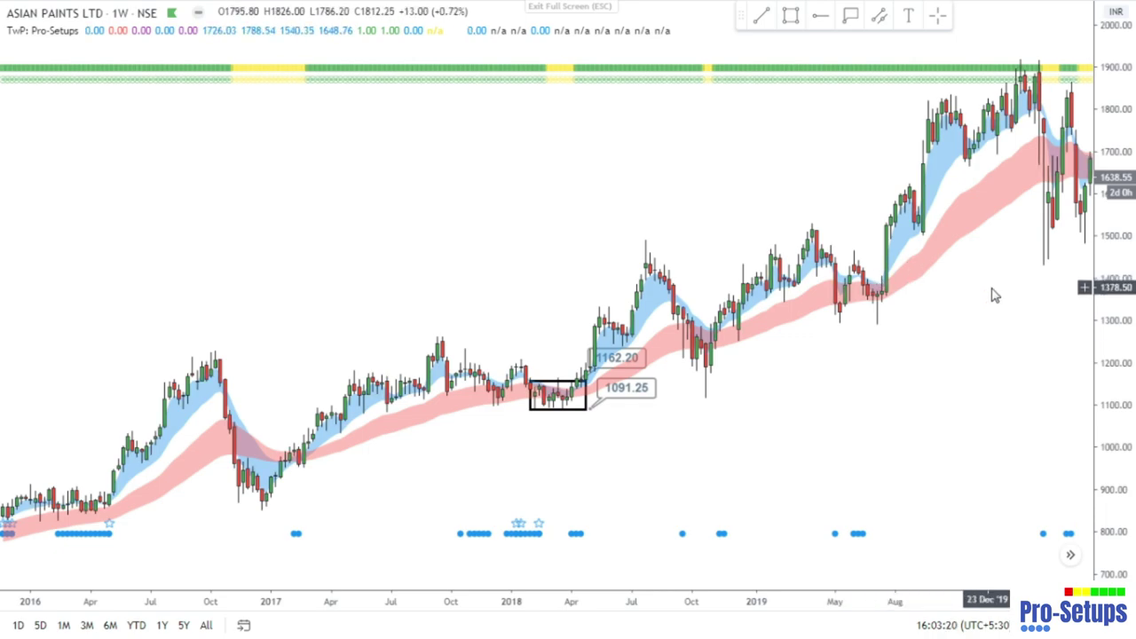
Step: Draw a rectangle around the earlier sideways range from 30 Nov '15 to 23 May '16, between about 838 and 906
drag(994, 295, 870, 364)
drag(279, 281, 770, 302)
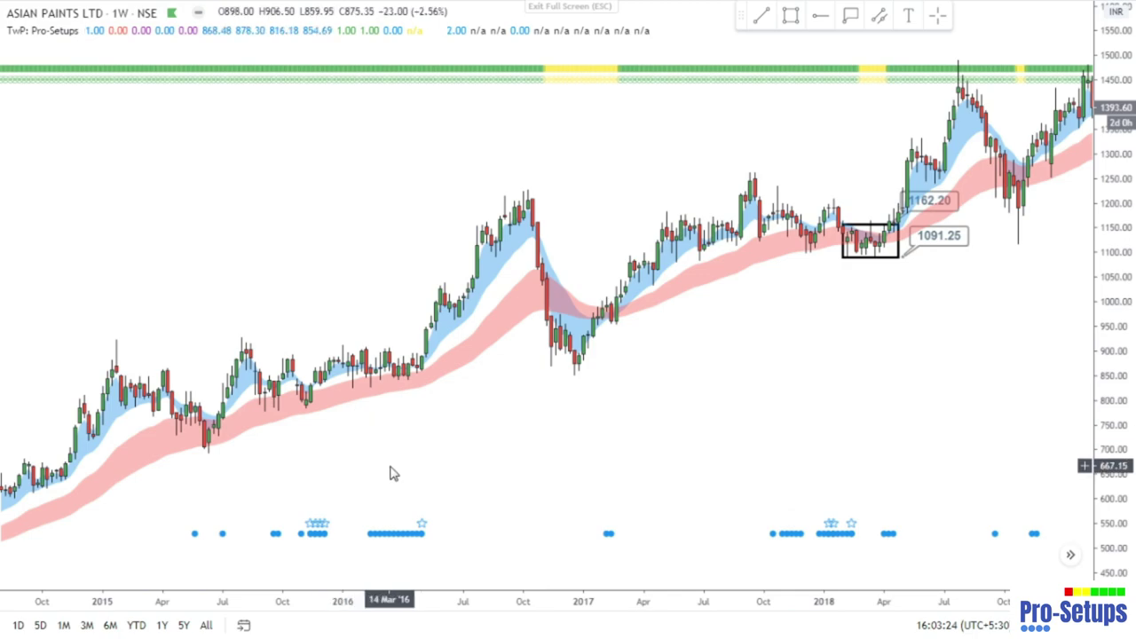
drag(408, 470, 450, 467)
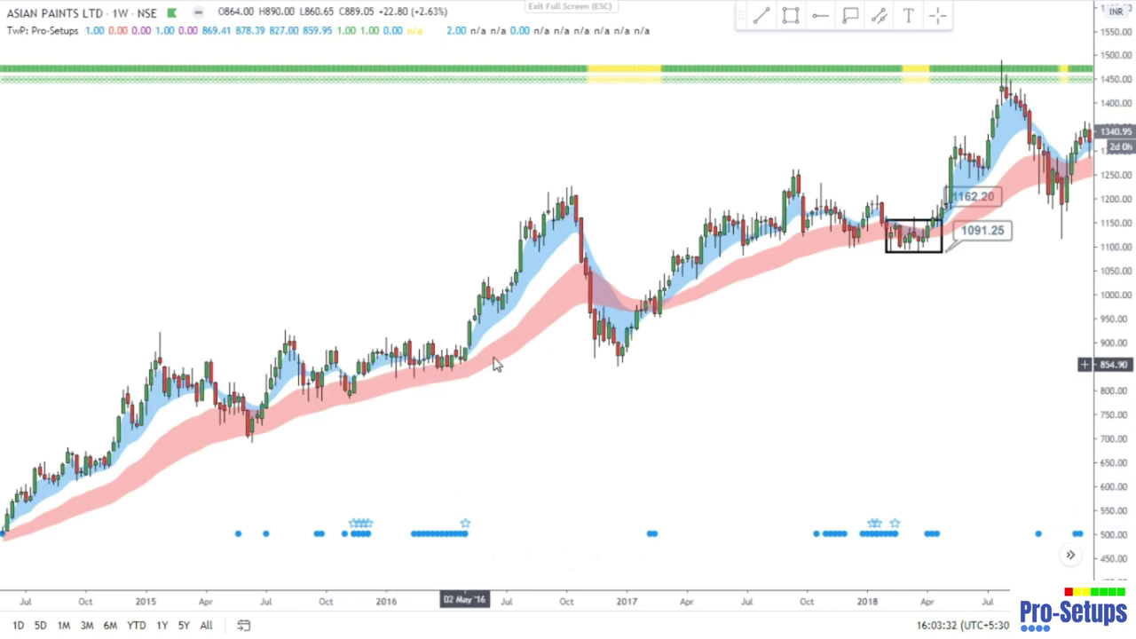
click(791, 15)
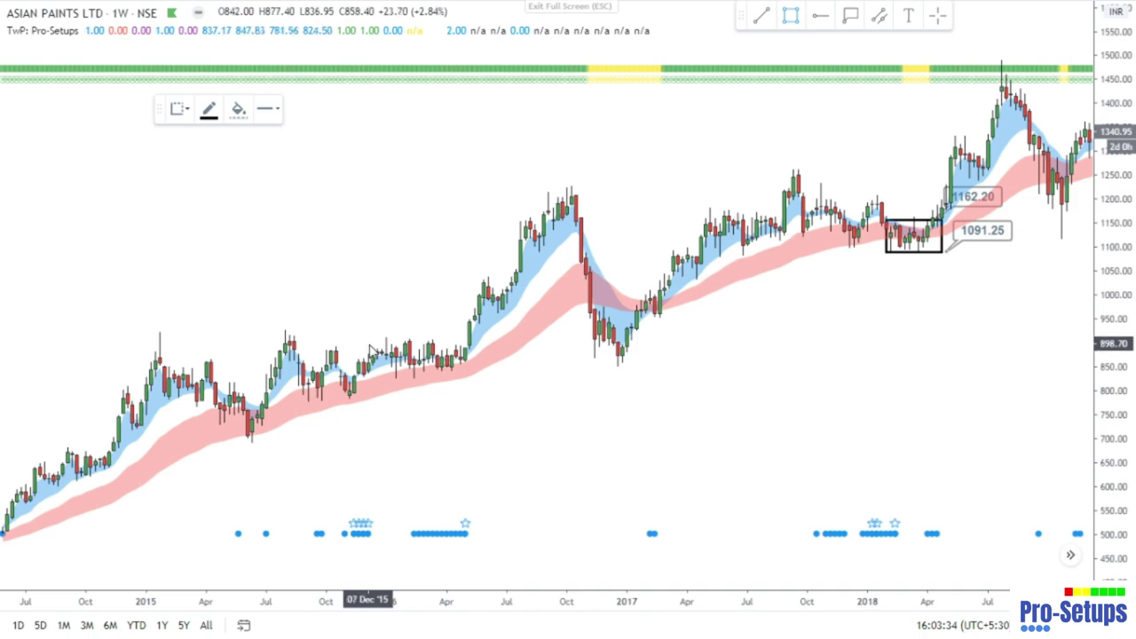
drag(365, 343, 476, 372)
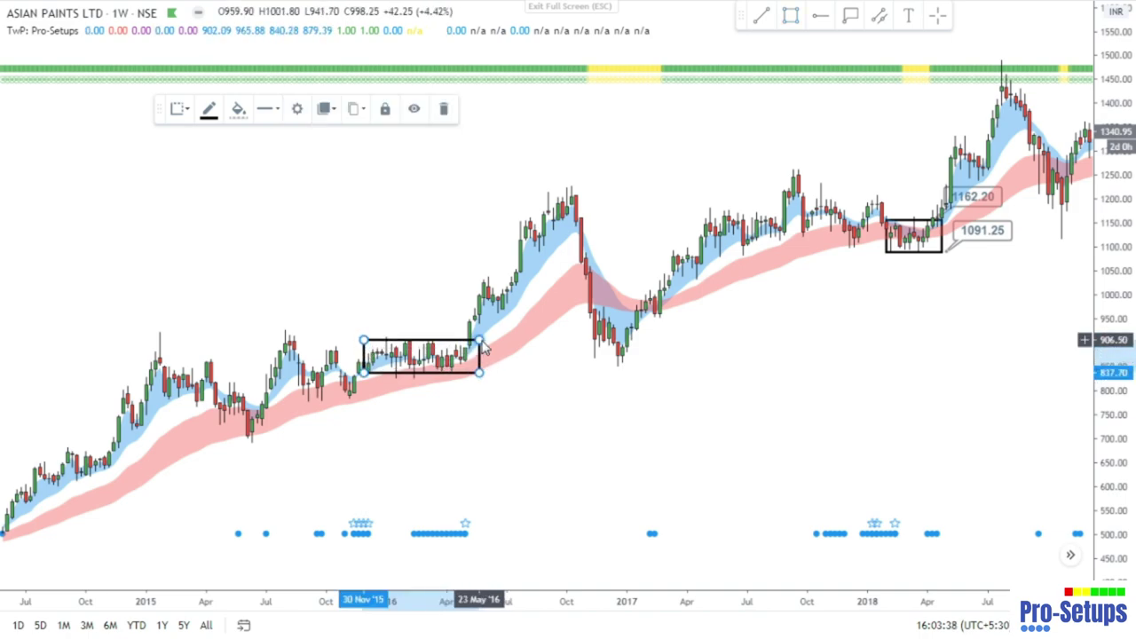
click(497, 279)
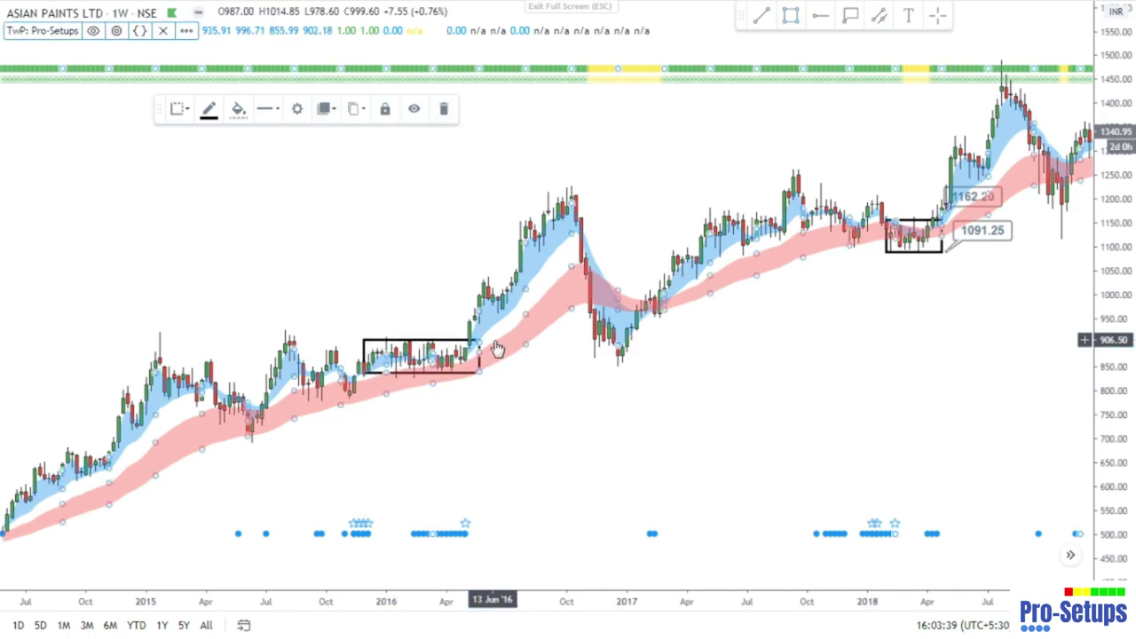
Step: Add price labels of about 906 and 842 at the upper and lower edges of the 2015–2016 rectangle
click(851, 19)
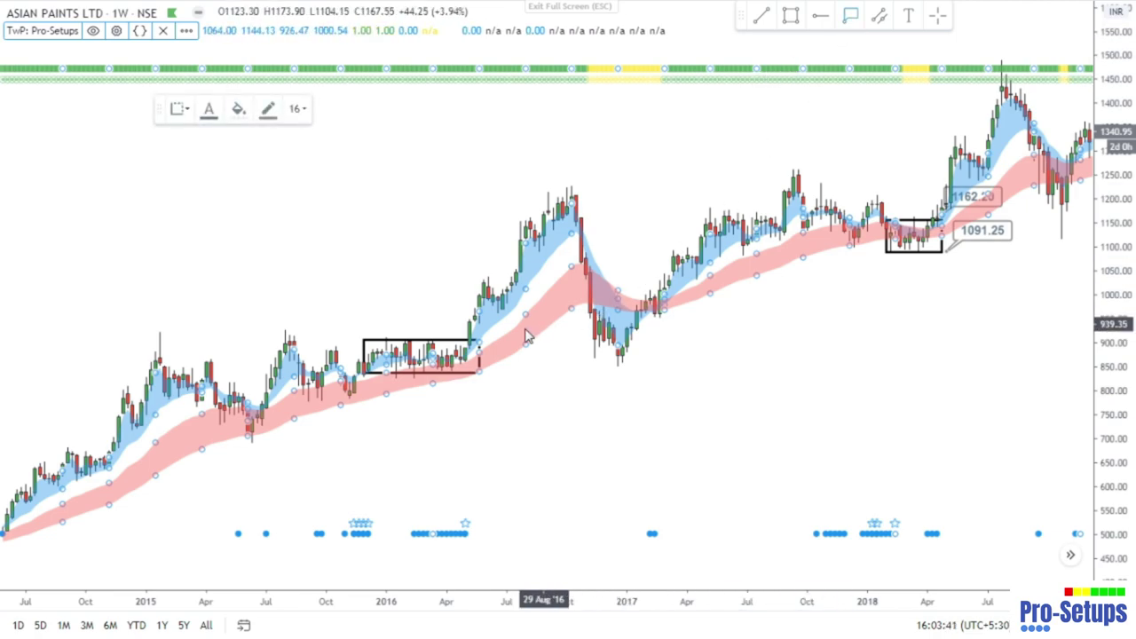
click(481, 347)
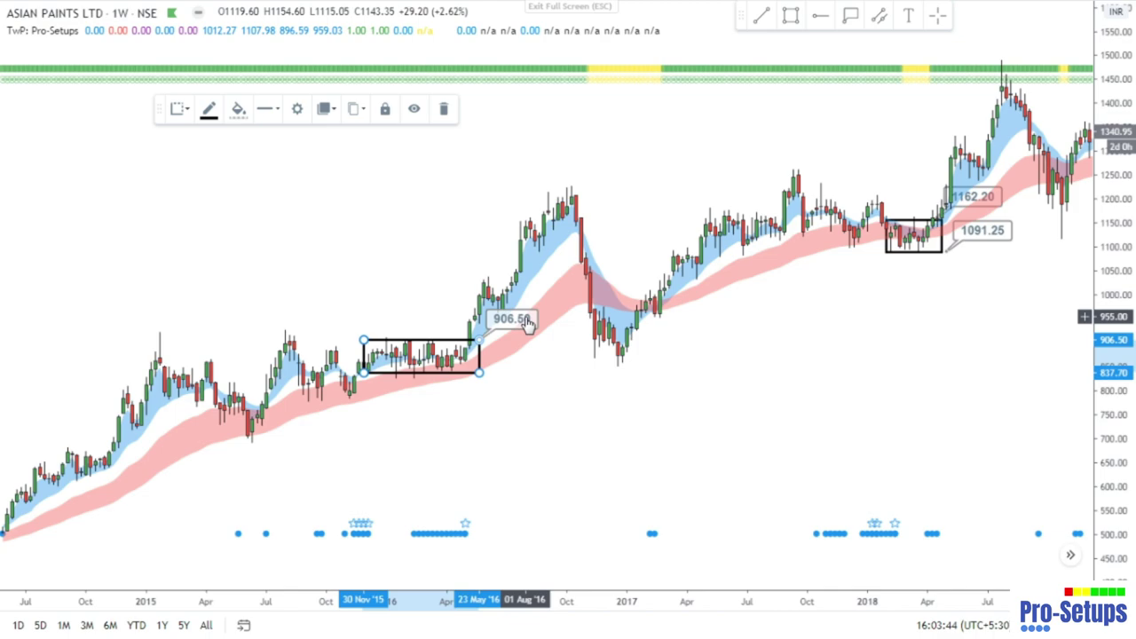
click(850, 15)
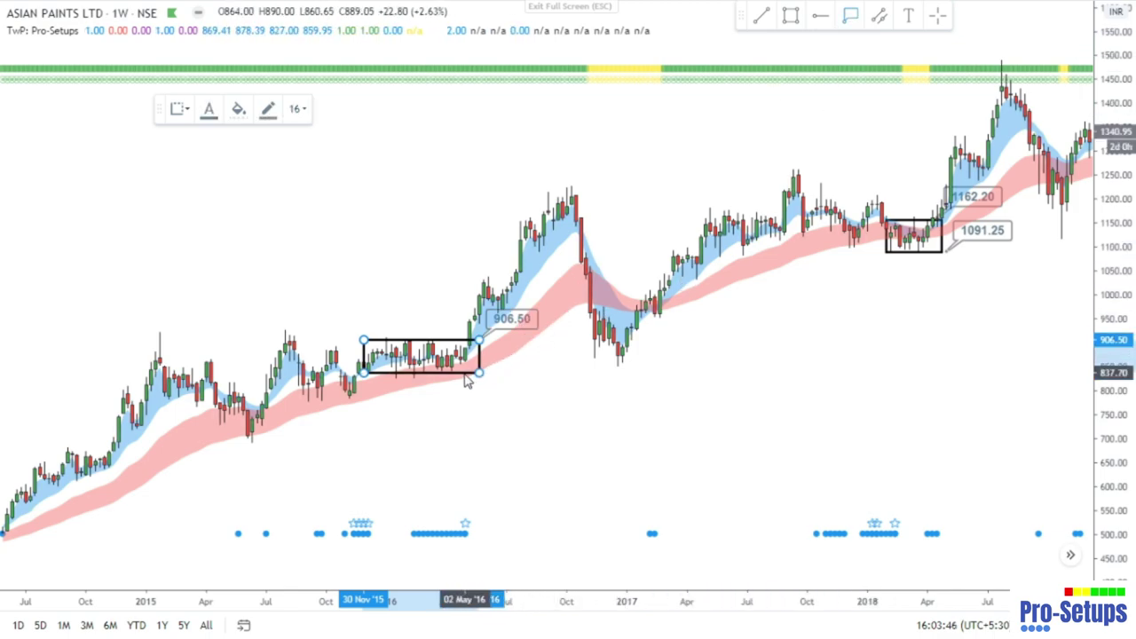
click(472, 376)
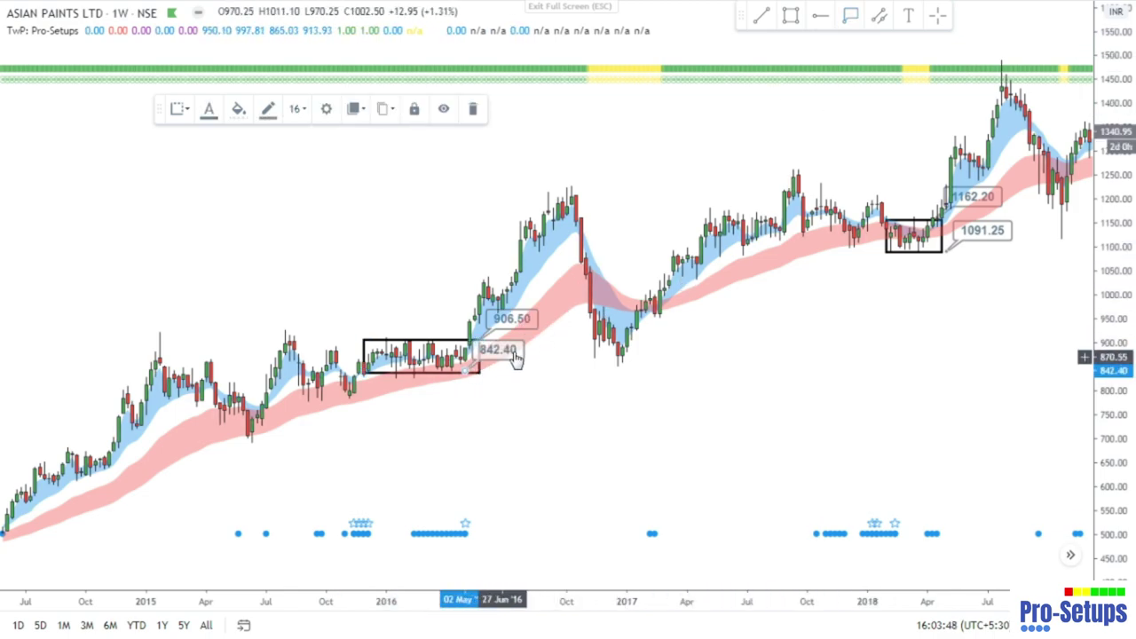
click(544, 386)
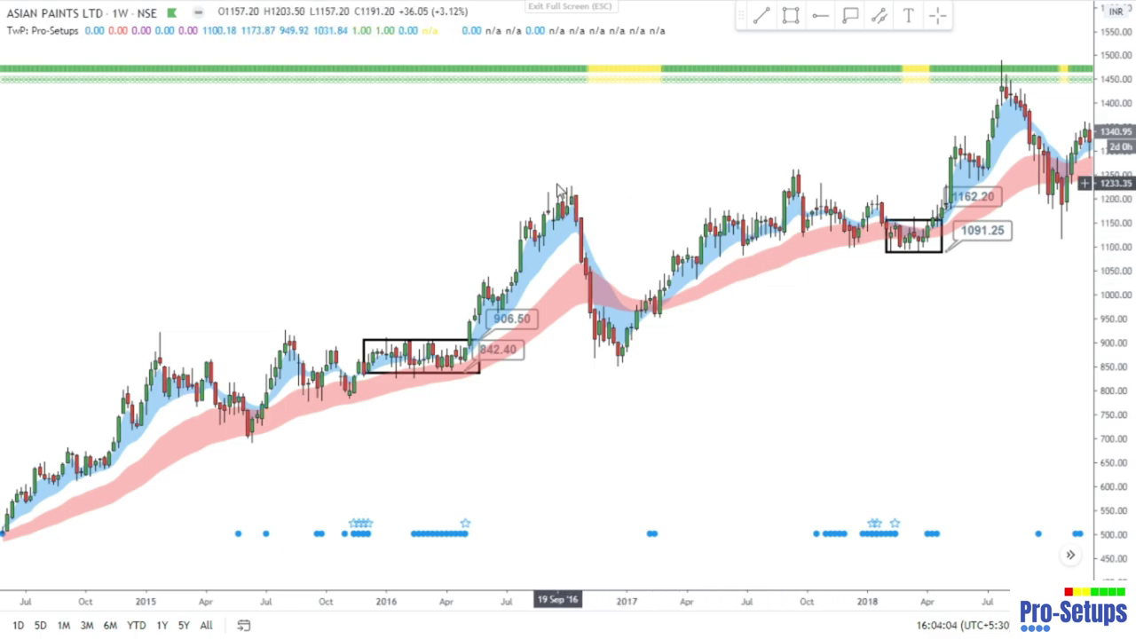
Step: Draw a nearly horizontal trend line at about 1100 beneath the 2016 peak, from about June to December 2016
click(764, 24)
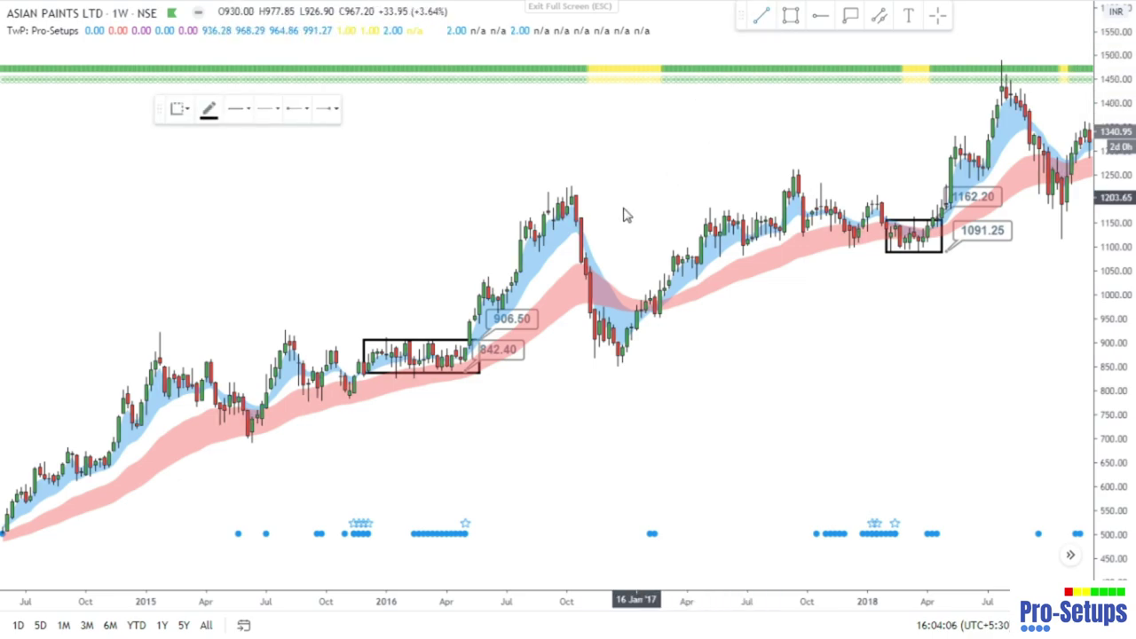
click(498, 247)
click(622, 246)
click(594, 231)
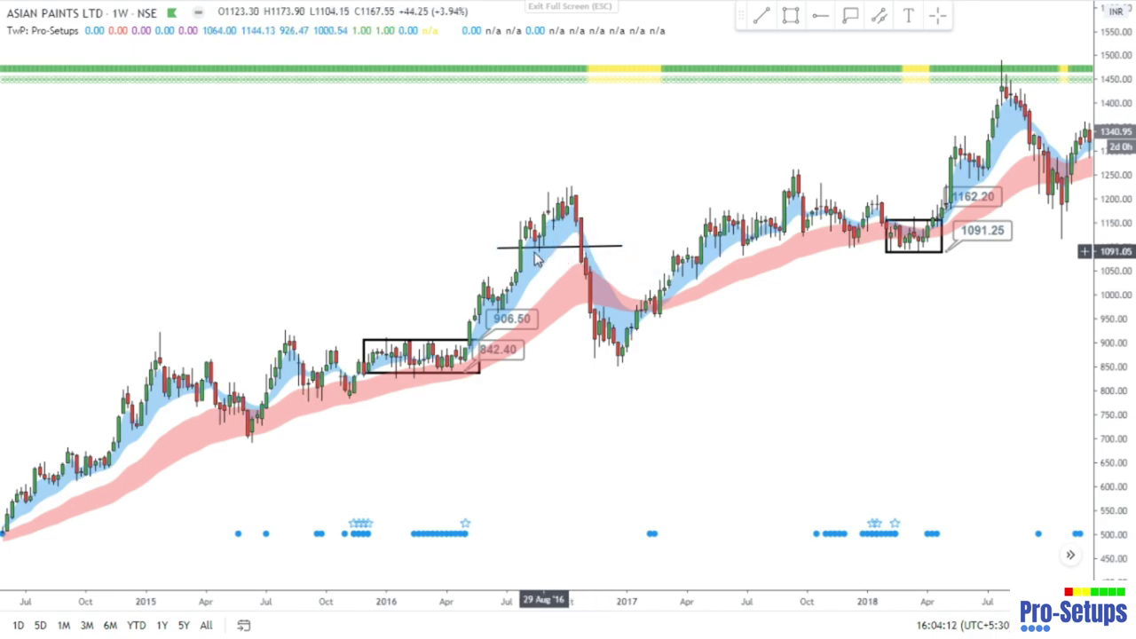
click(581, 249)
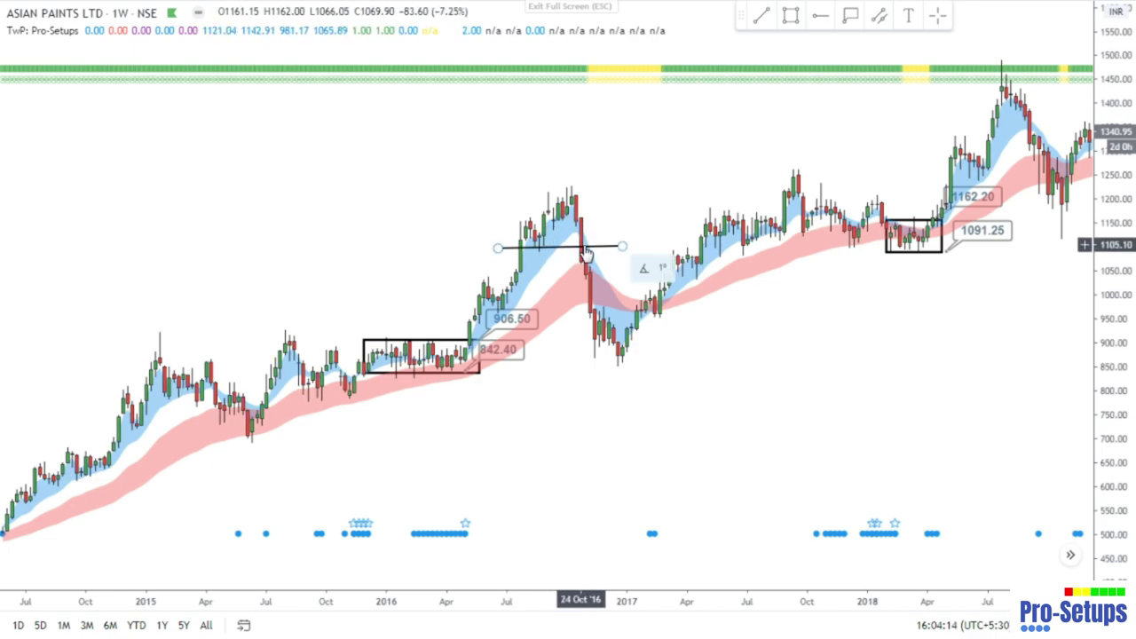
Step: Draw a nearly horizontal trend line along the highs of the 2014 range at about 557, from 24 Mar '14 to 04 Aug '14
drag(689, 405, 1085, 364)
drag(363, 426, 524, 400)
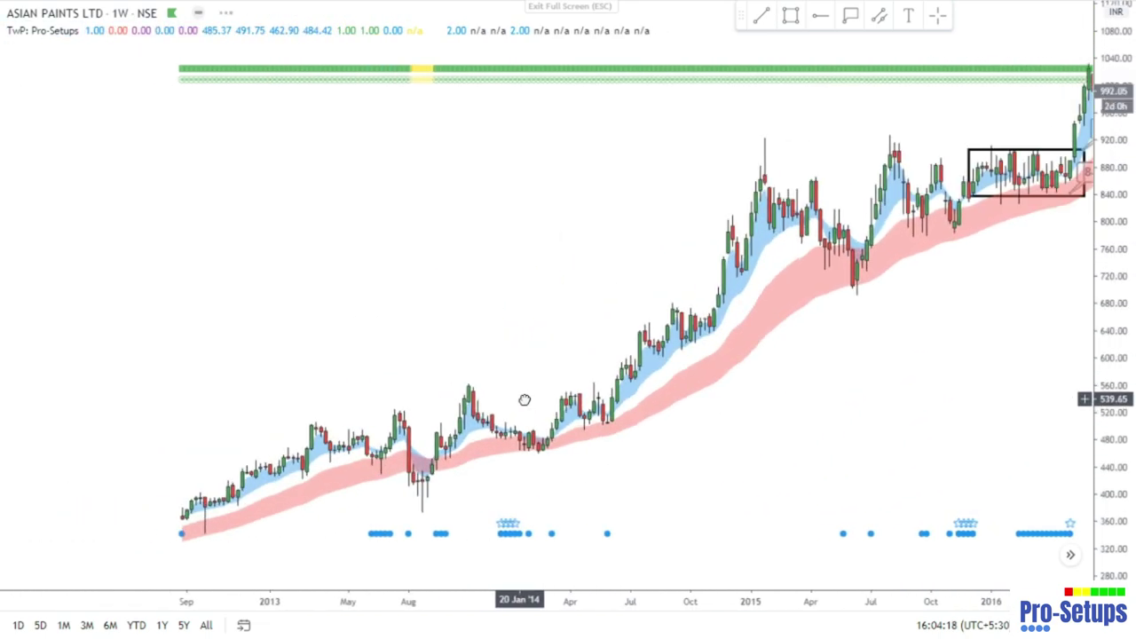
scroll(524, 408, up, 2)
click(761, 18)
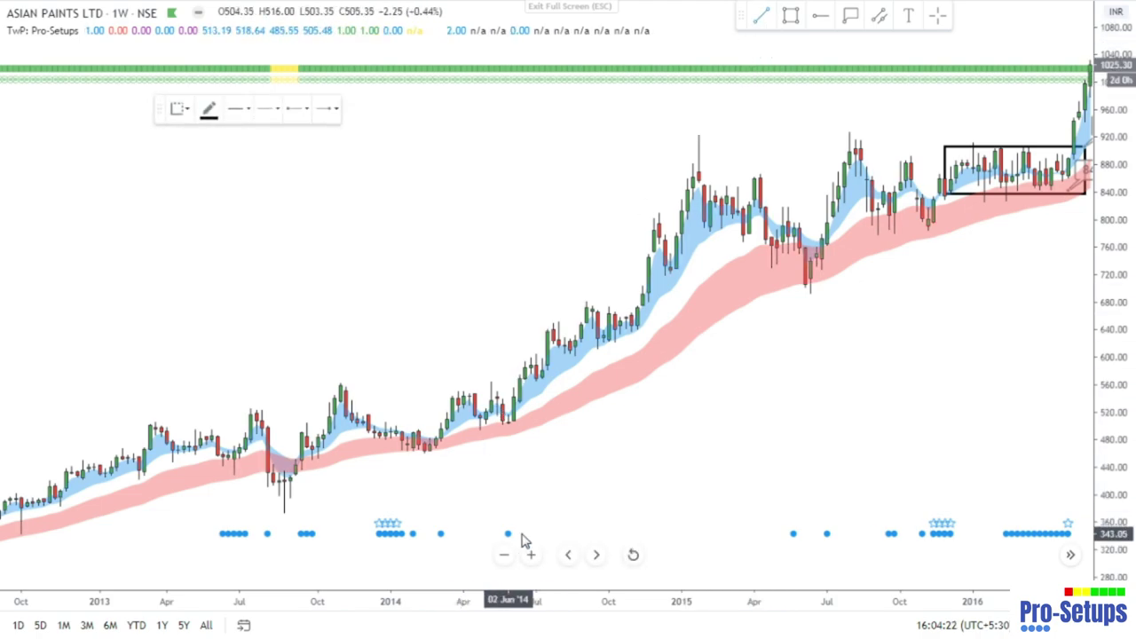
click(451, 386)
click(559, 389)
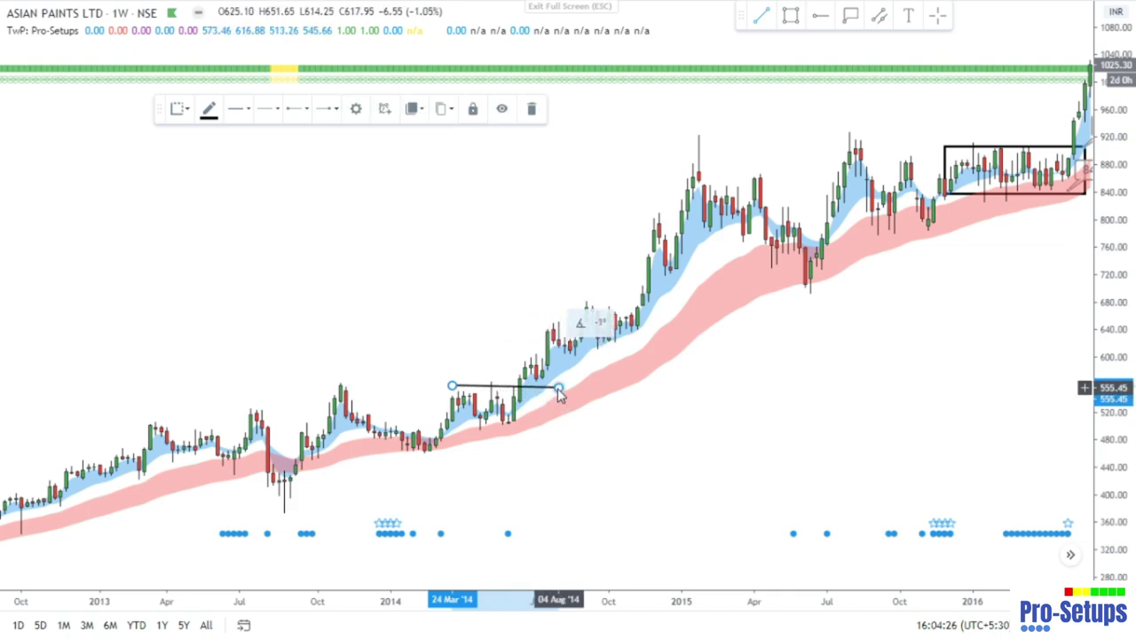
Step: Draw a horizontal trend line along the lows of the 2014 range at about 502, starting in March 2014
click(763, 18)
click(443, 424)
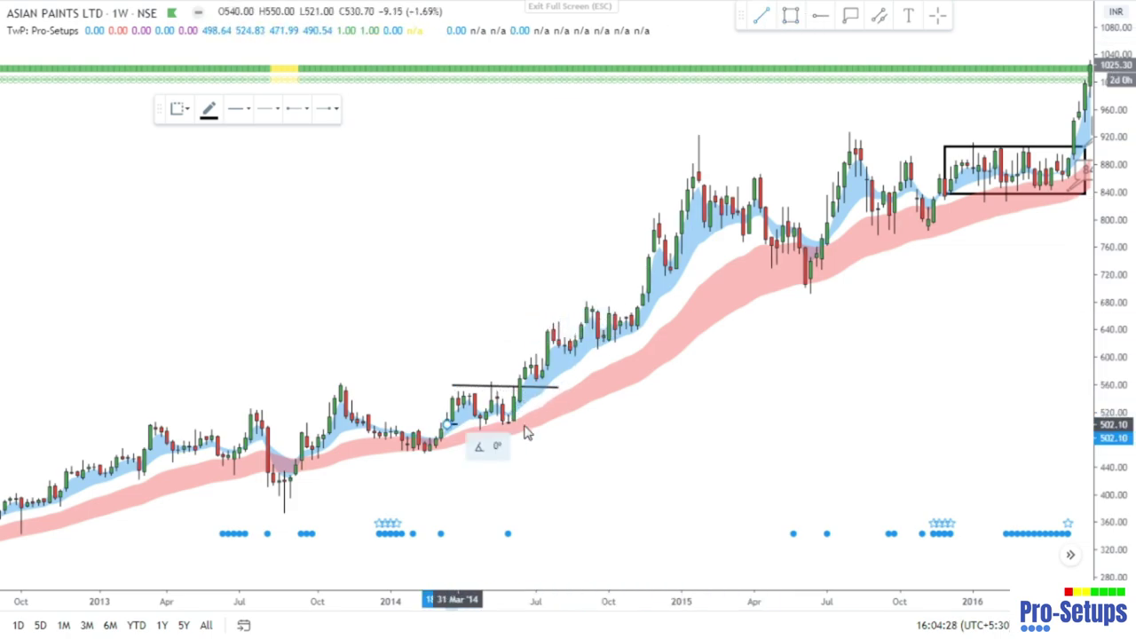
click(552, 423)
Step: Add price labels of about 555 and 503 on the upper and lower lines of the 2014 range
click(850, 15)
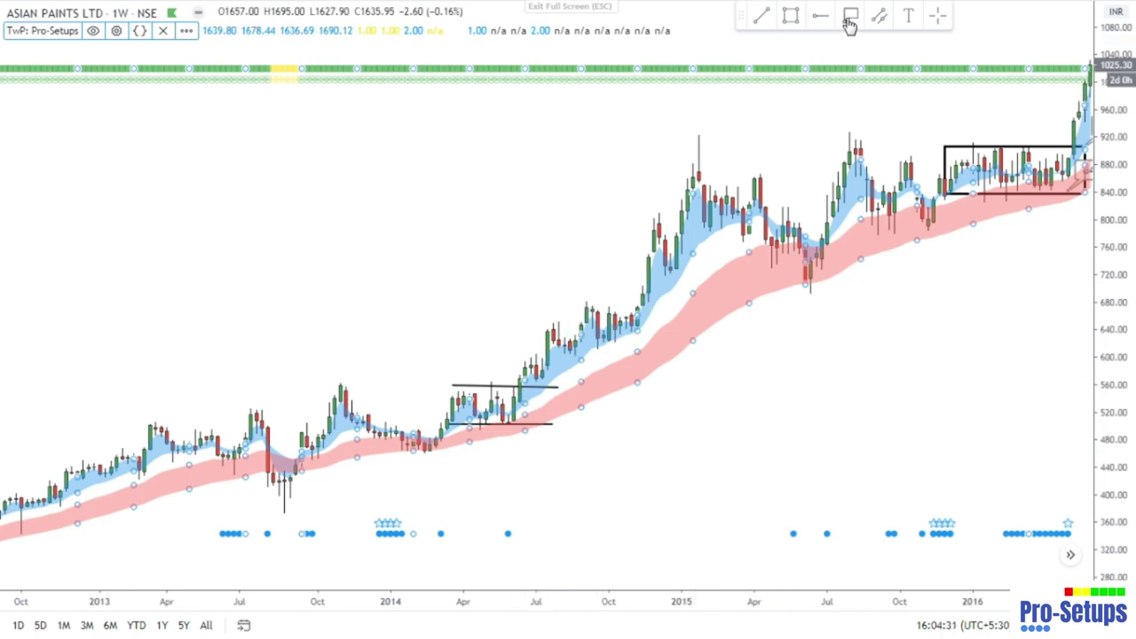
click(546, 387)
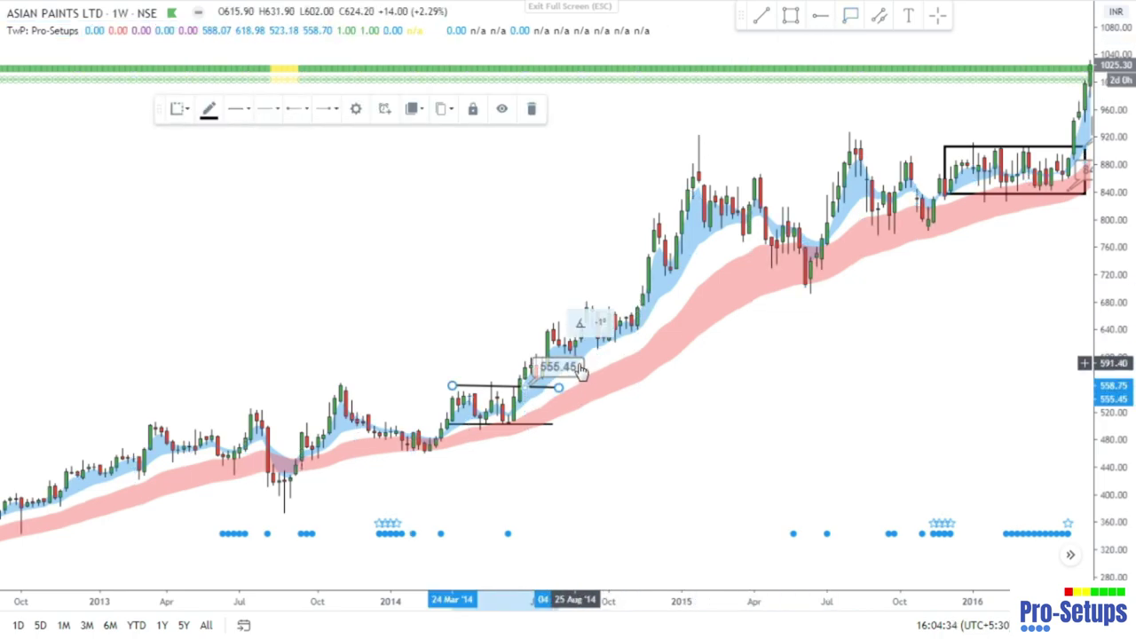
click(543, 427)
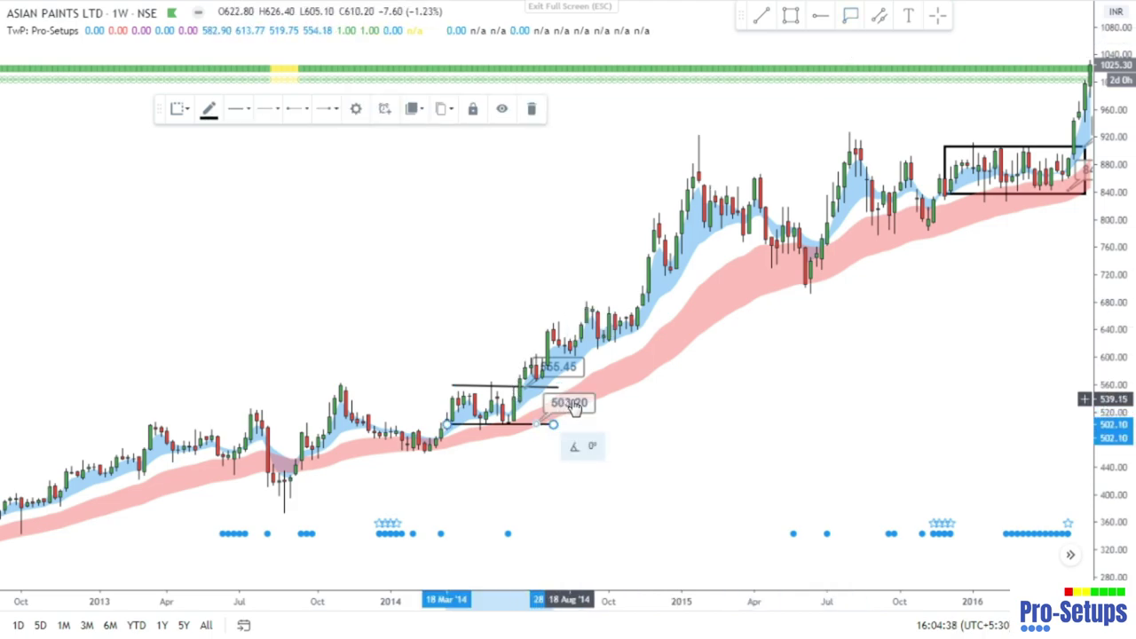
Step: Measure the price difference between the upper and lower lines of the 2014 range
click(616, 395)
drag(522, 424, 524, 432)
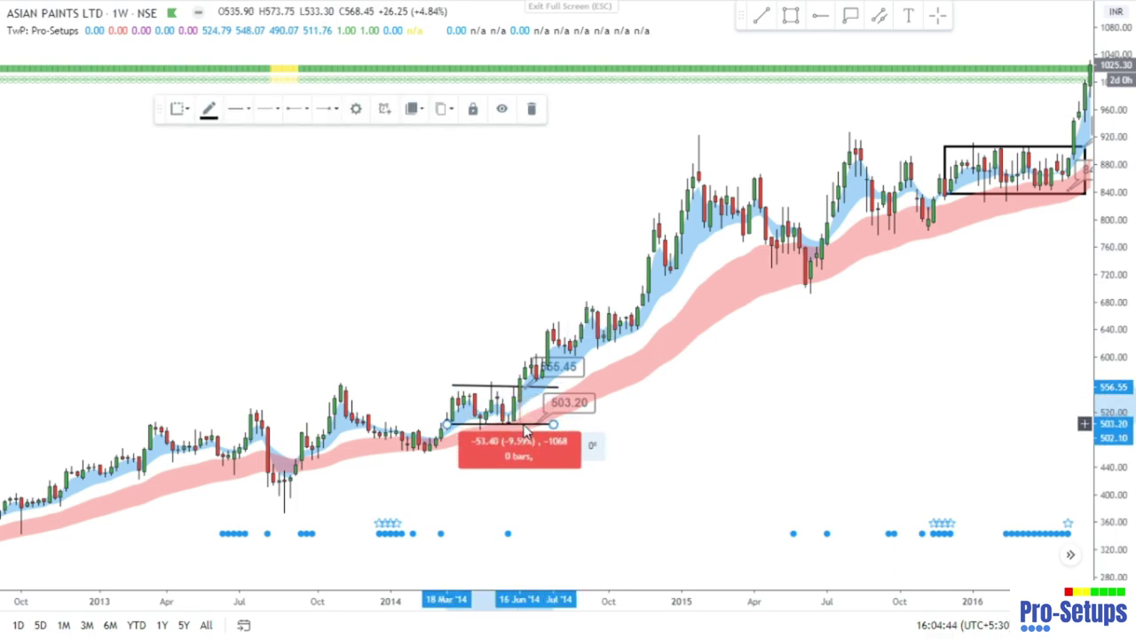
click(704, 431)
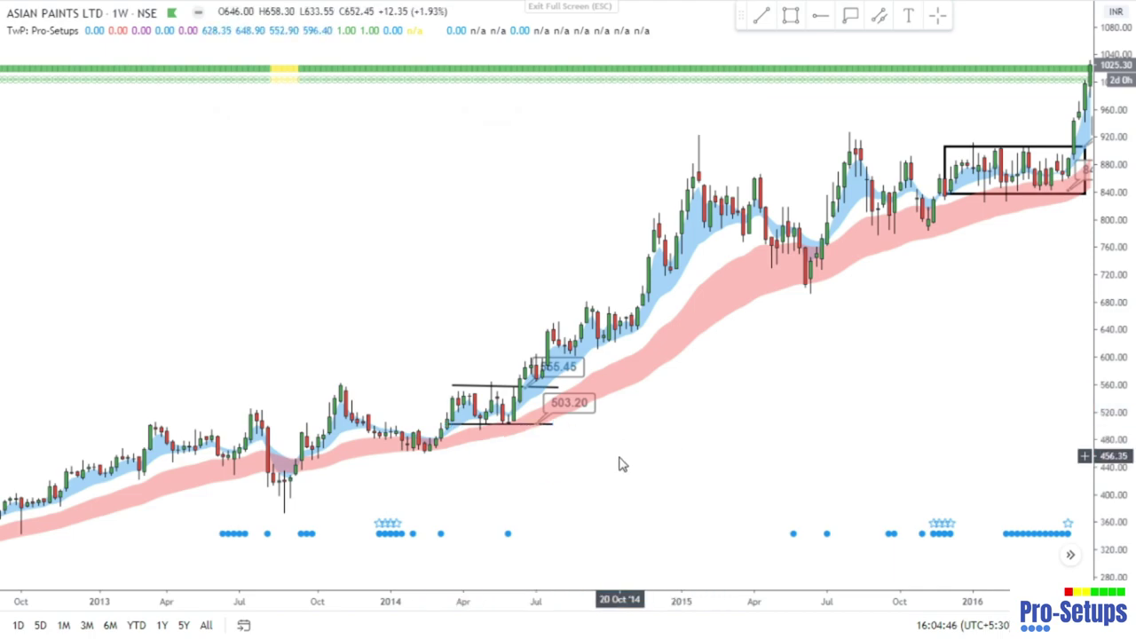
Step: Draw a rectangle around the narrow range from 02 Dec '13 to late January 2014, between about 501 and 478
drag(624, 532, 694, 455)
drag(617, 479, 721, 464)
scroll(720, 464, up, 1)
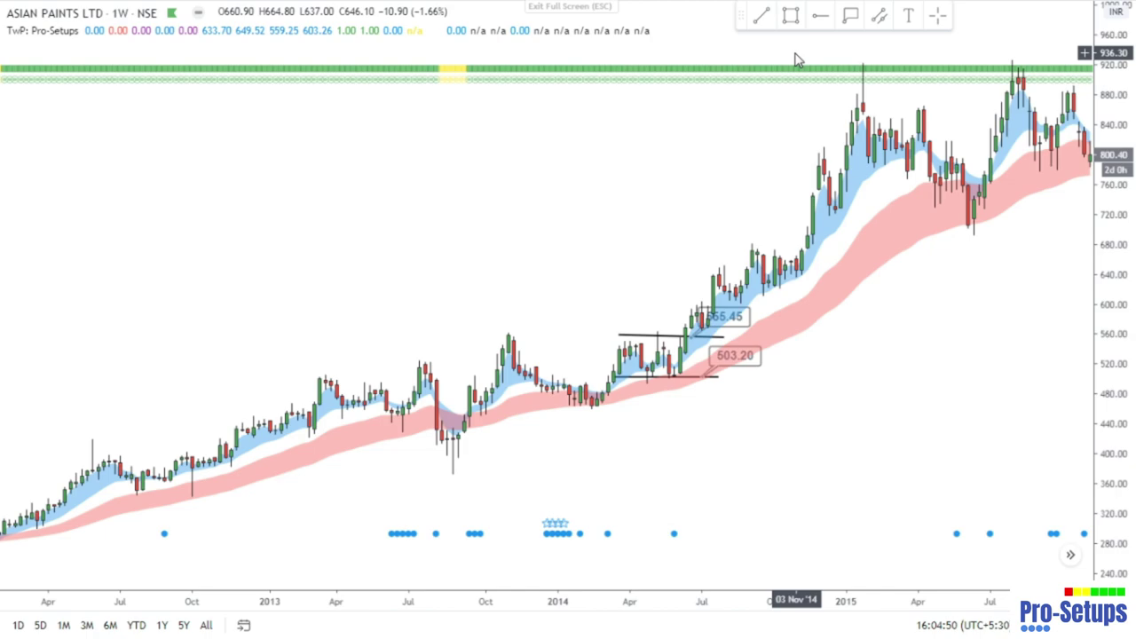
click(850, 18)
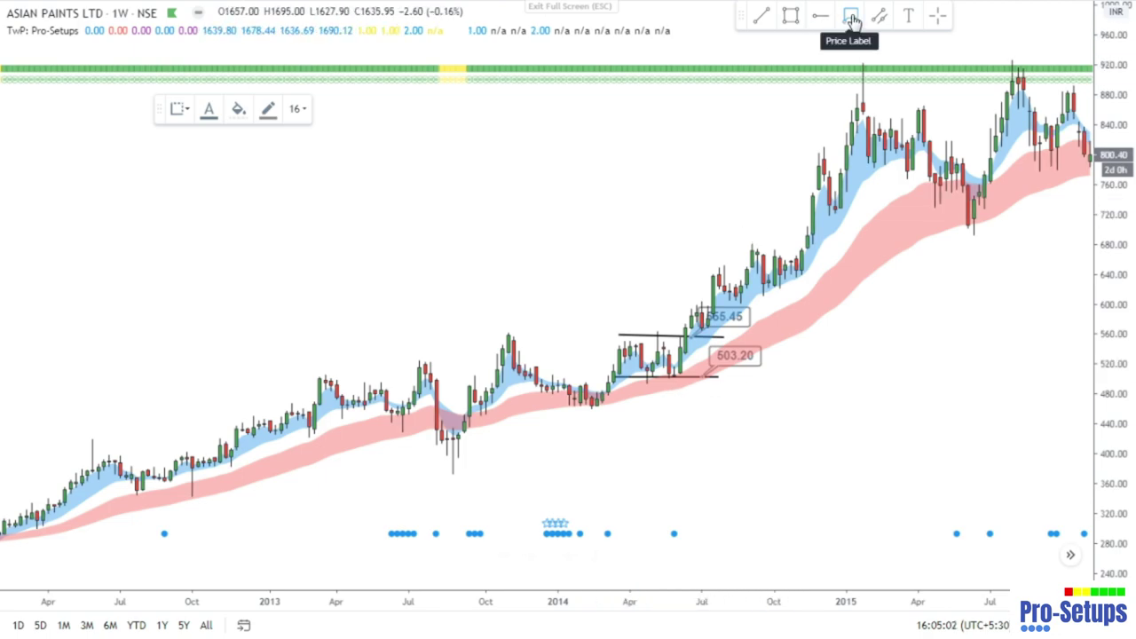
click(760, 18)
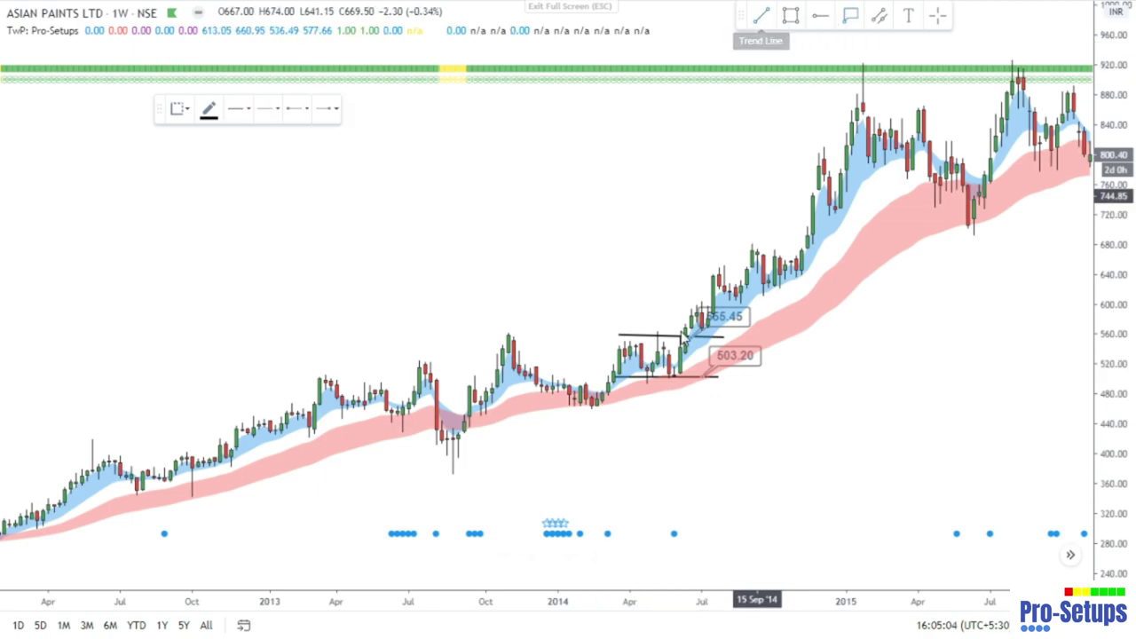
click(791, 16)
drag(530, 377, 575, 395)
click(642, 439)
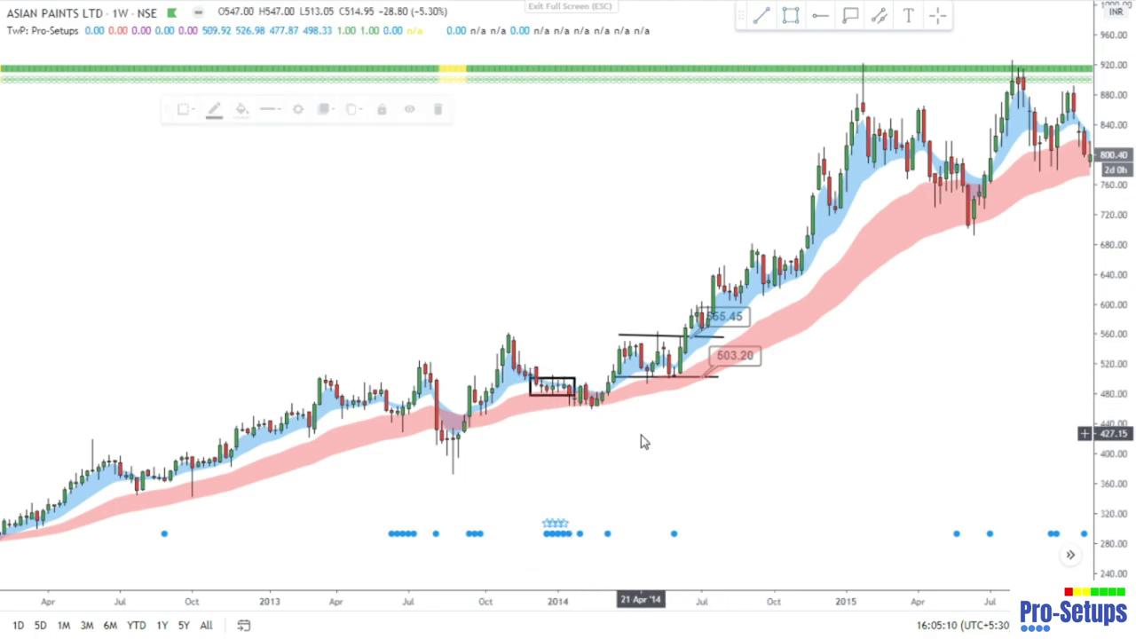
Step: Extend the rectangle around the early 2014 consolidation to 31 Mar '14 and lower its bottom edge to about 460
mouse_move(575, 396)
mouse_down()
mouse_move(624, 405)
mouse_move(615, 380)
mouse_up()
click(619, 424)
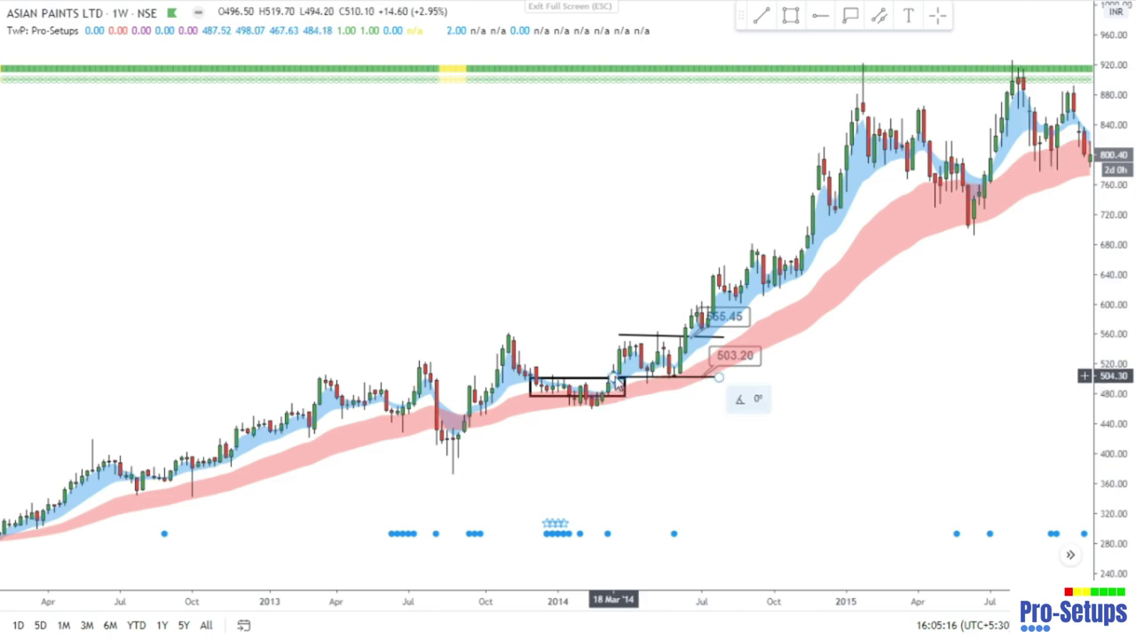
click(632, 402)
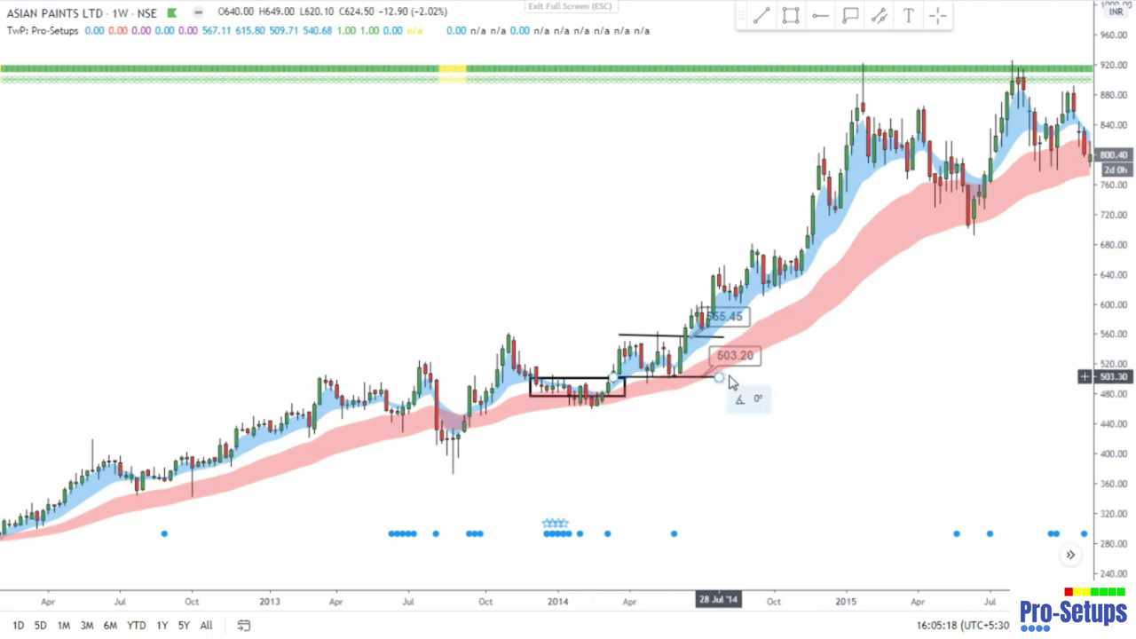
click(625, 399)
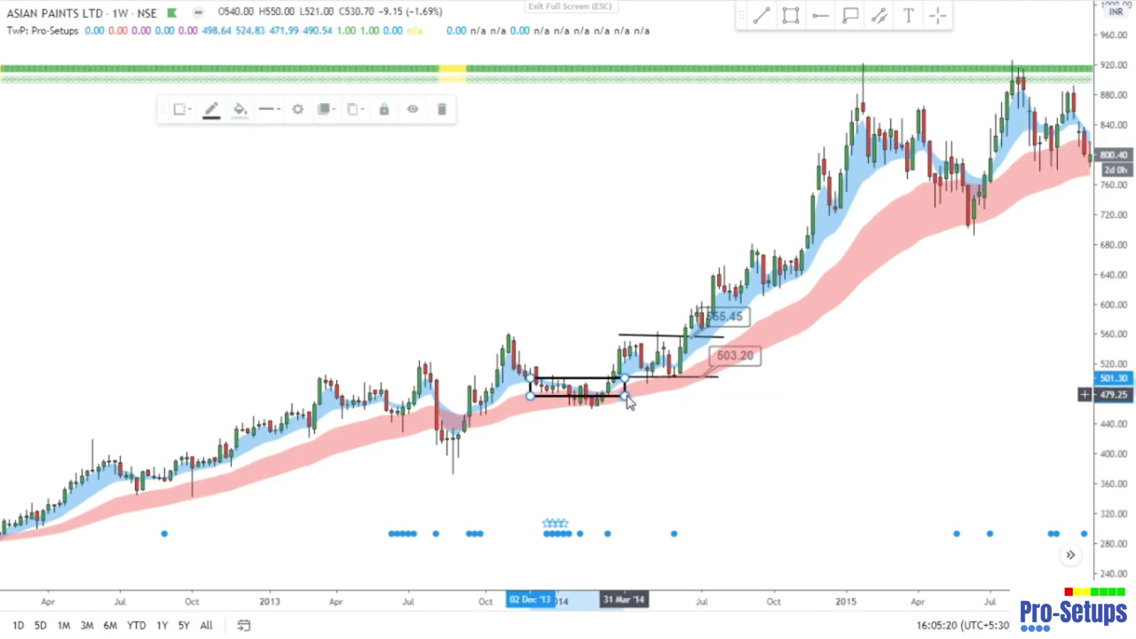
click(705, 317)
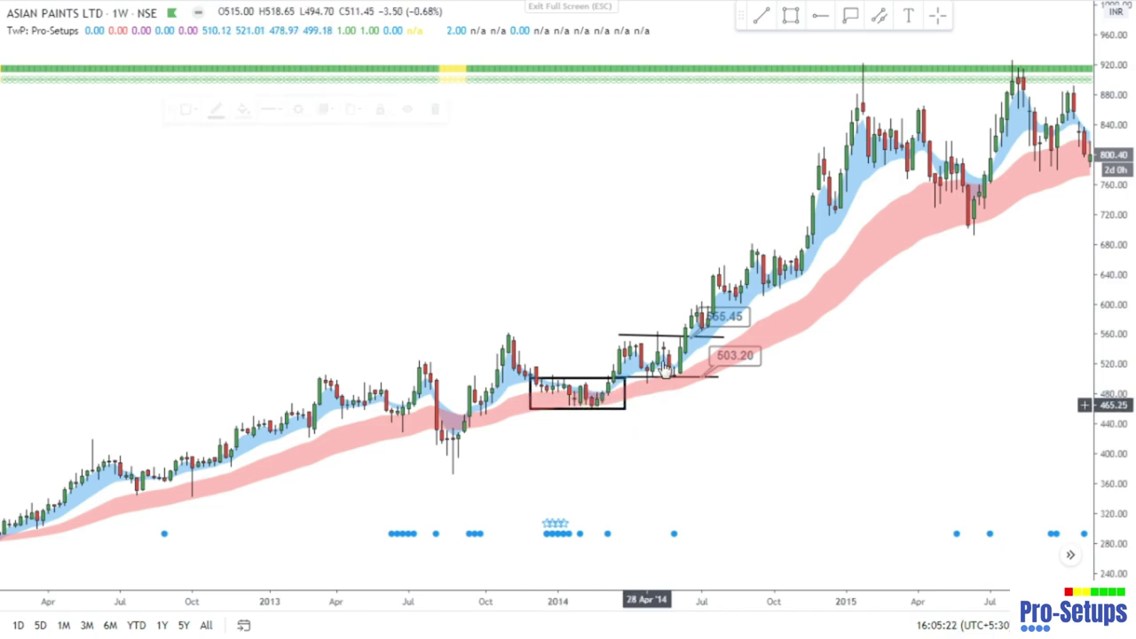
Step: Add price labels of 501.30 and 462.20 on the upper and lower edges of the early 2014 rectangle
click(620, 381)
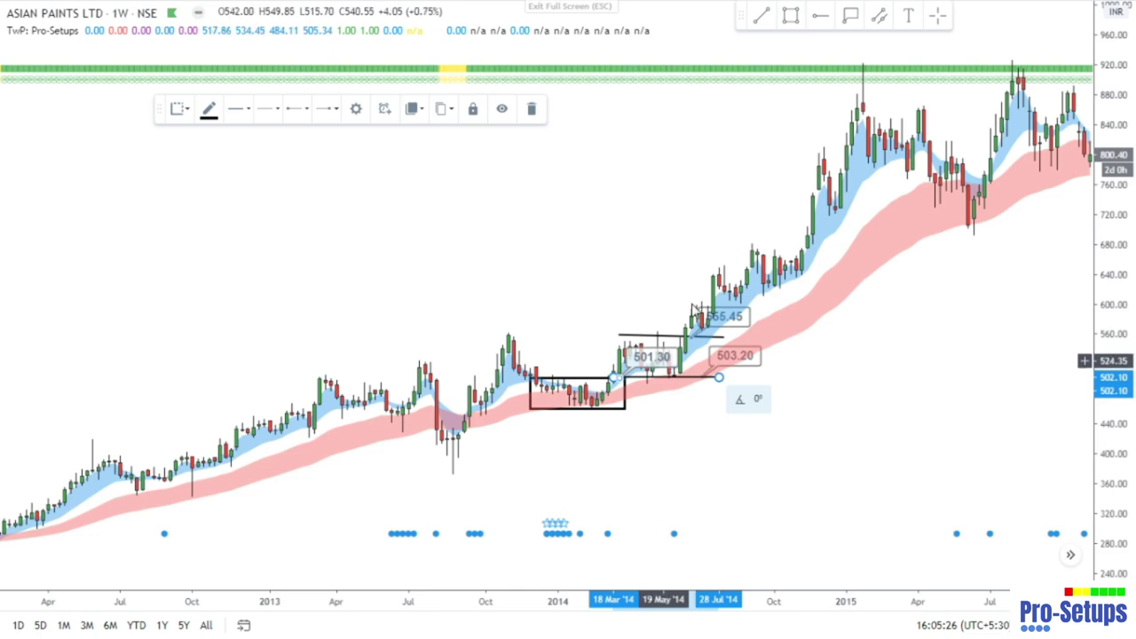
click(610, 408)
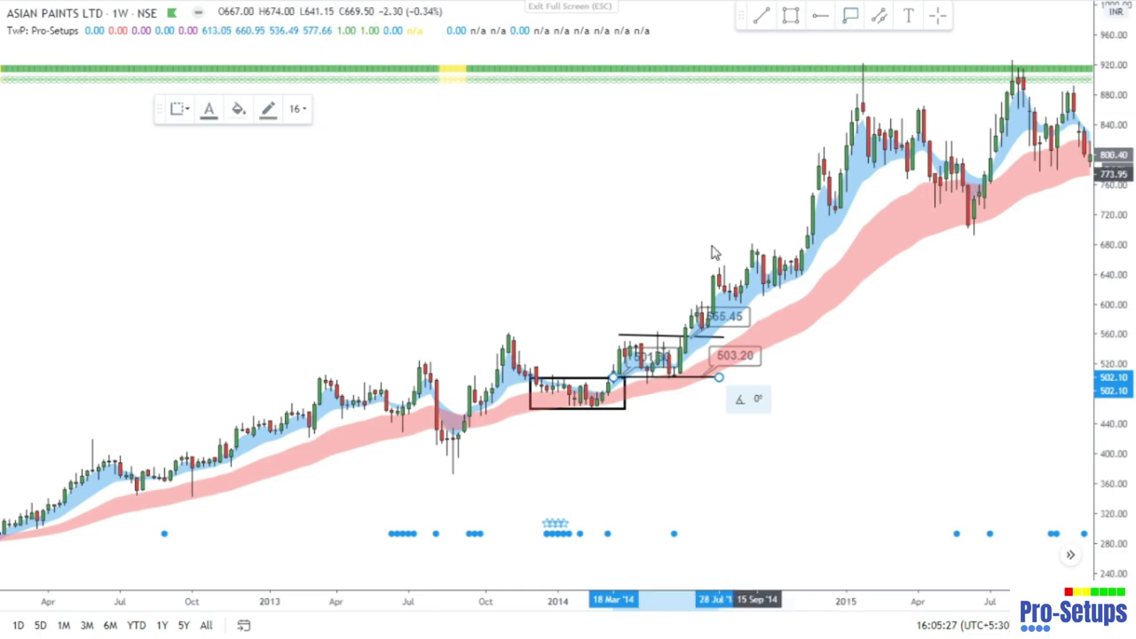
click(611, 410)
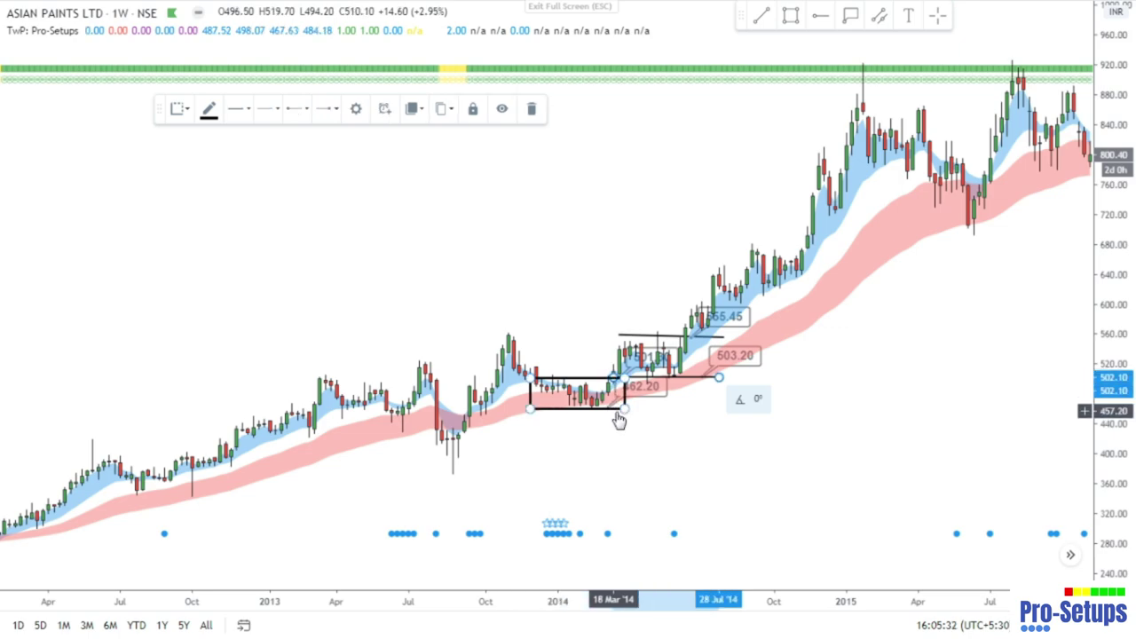
click(609, 383)
mouse_move(609, 384)
mouse_down()
mouse_move(615, 413)
mouse_move(675, 415)
mouse_up()
click(723, 414)
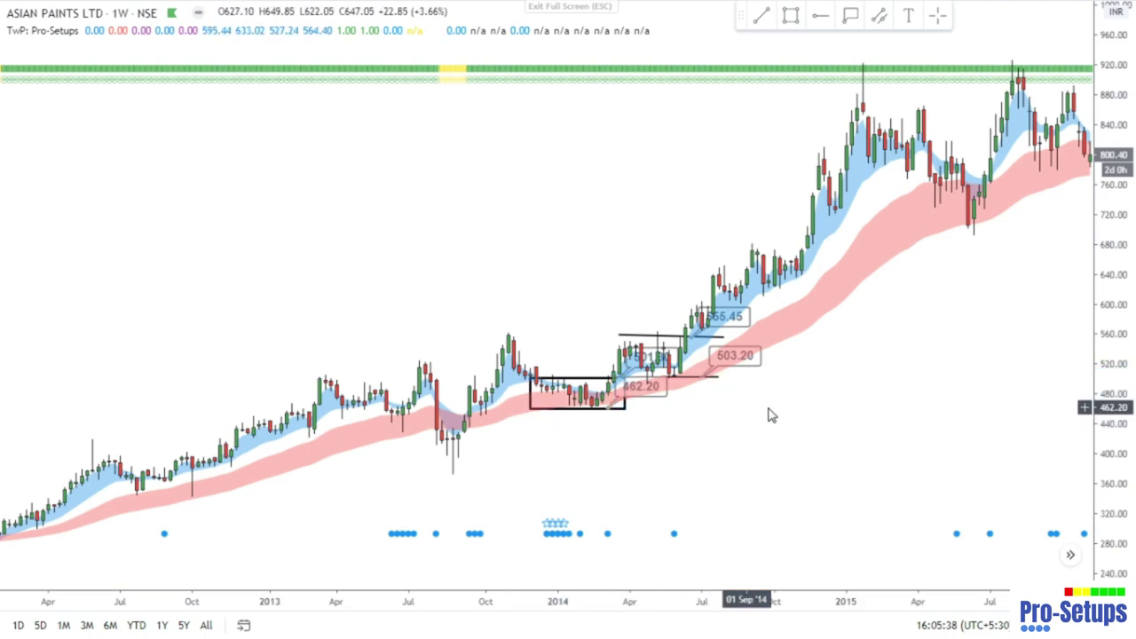
Step: Review the marked ranges from 2014 to 2018 with their setup dots, trend bars and breakouts
drag(917, 347, 442, 416)
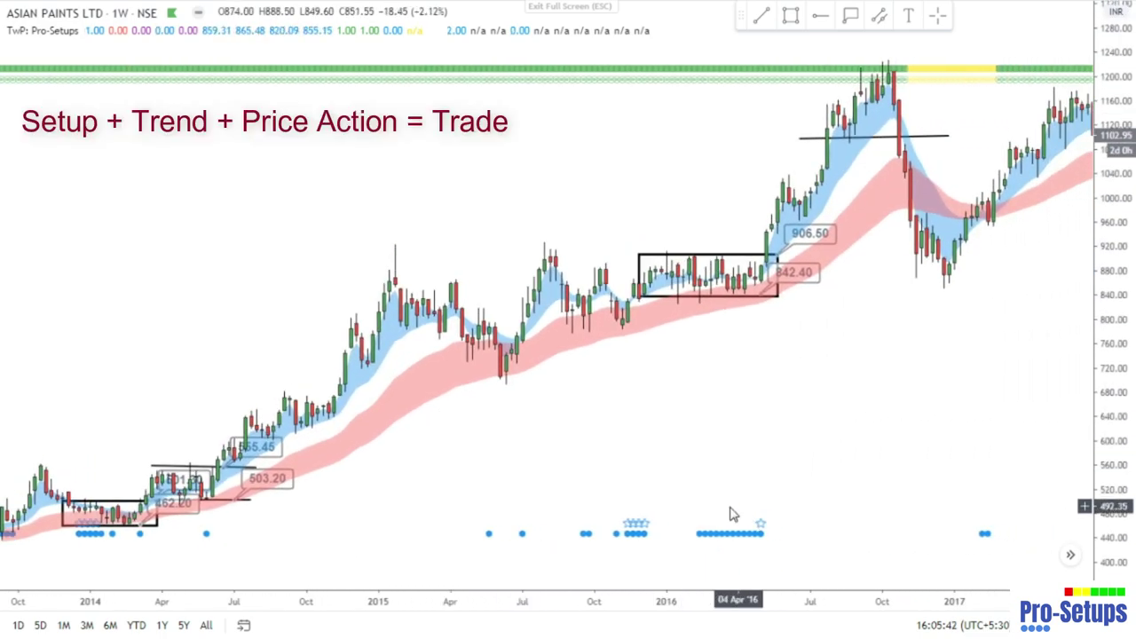
drag(881, 474, 712, 493)
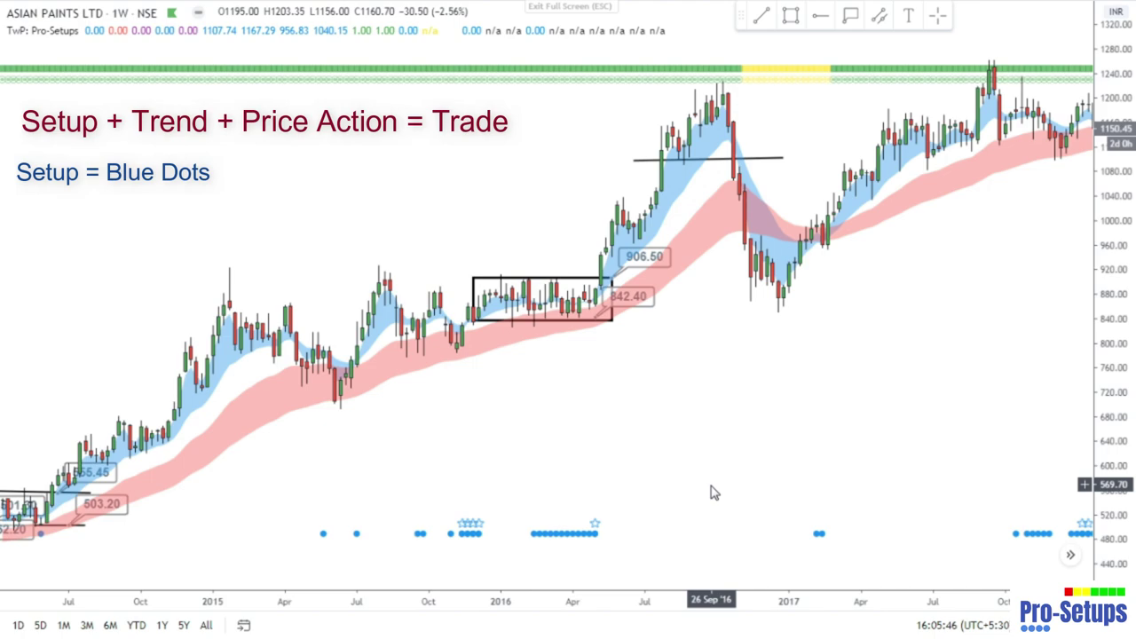
drag(722, 553, 700, 446)
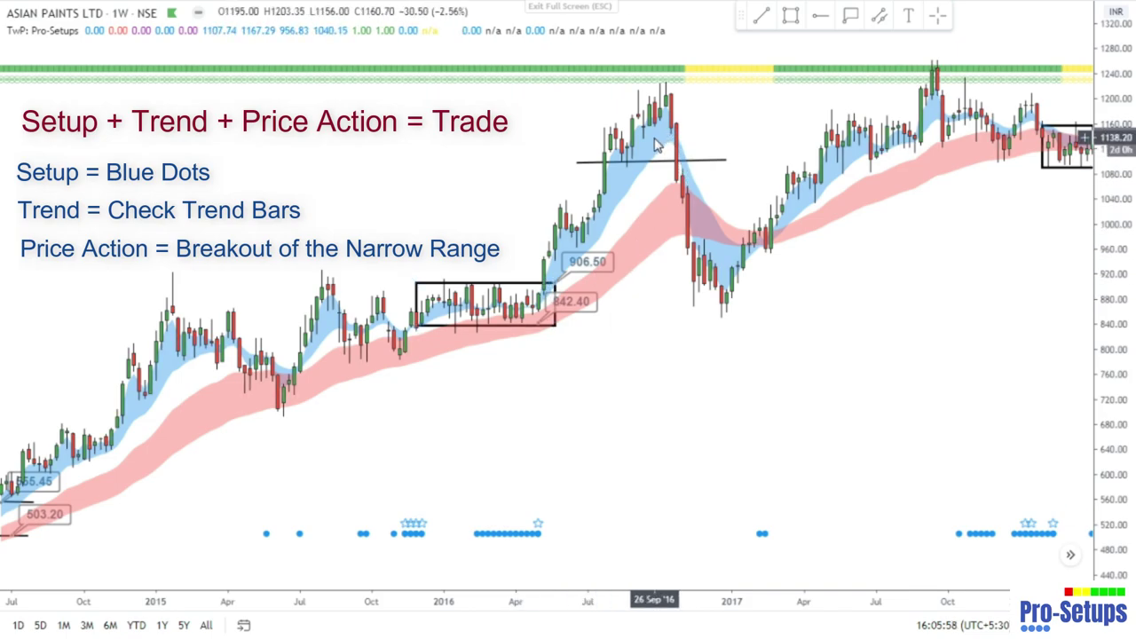
drag(963, 292, 532, 479)
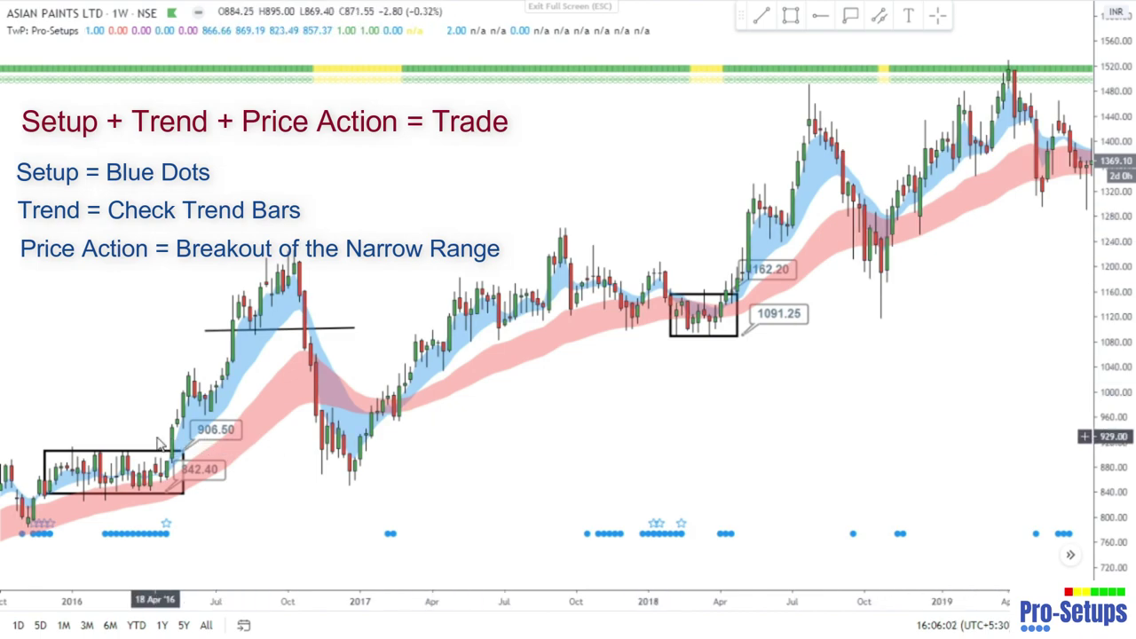
drag(976, 275, 901, 321)
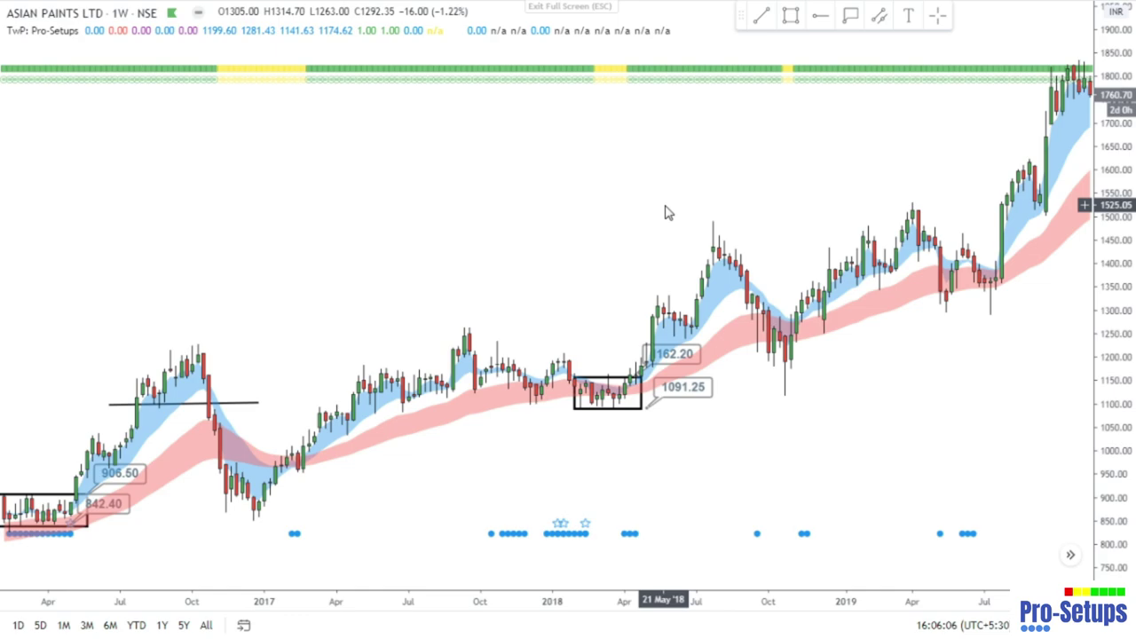
Step: Switch the chart to the NSE stock M_M, MAHINDRA &MAHINDRA
text(M_M)
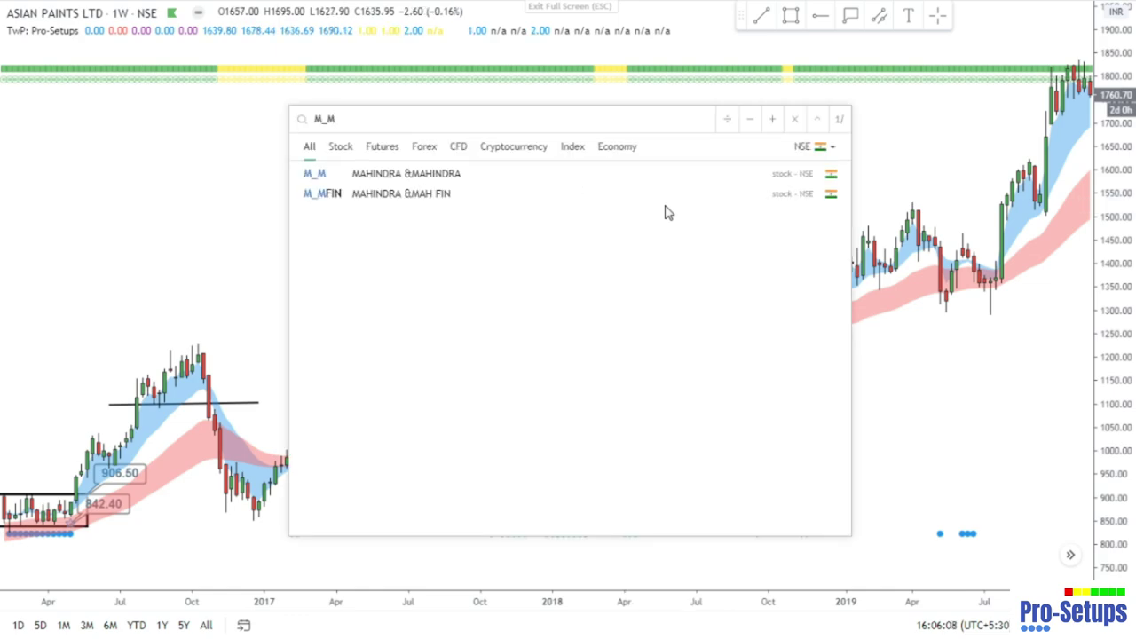
click(654, 178)
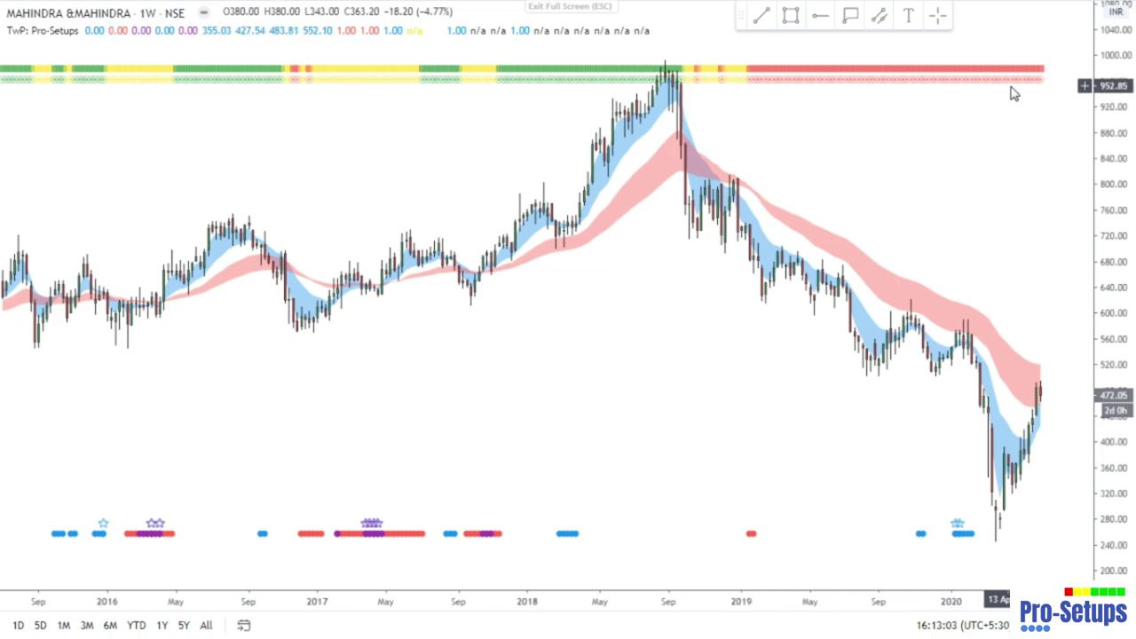
Step: Draw a rectangle around the early 2020 consolidation from 30 Dec '19 to 02 Mar '20, between about 574 and 531
scroll(938, 488, up, 2)
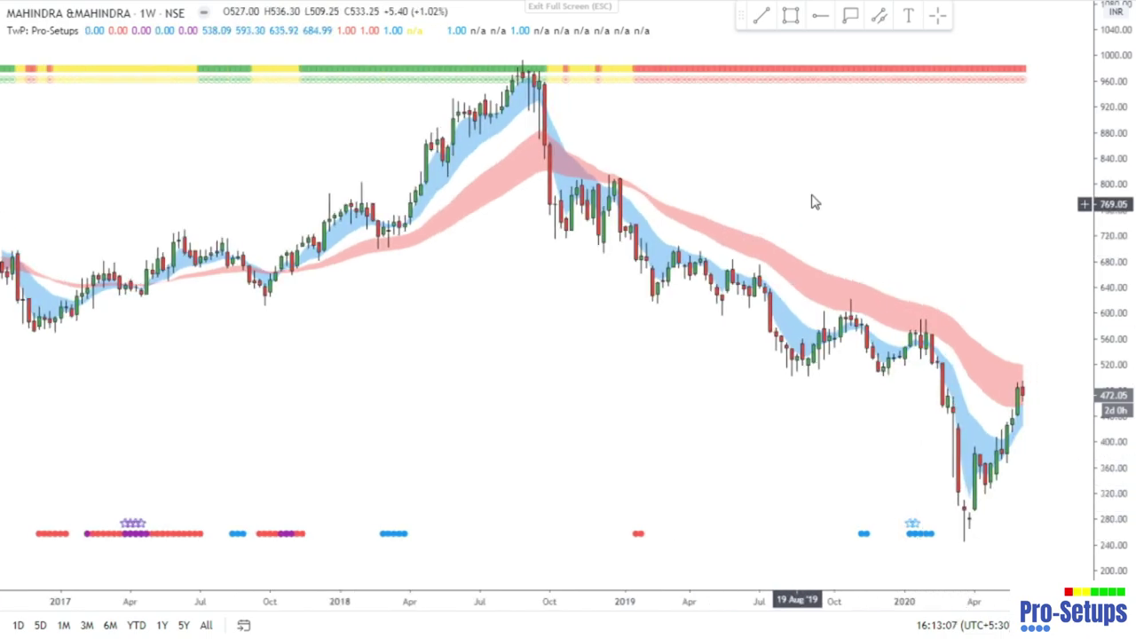
key(alt+shift+r)
drag(899, 331, 947, 359)
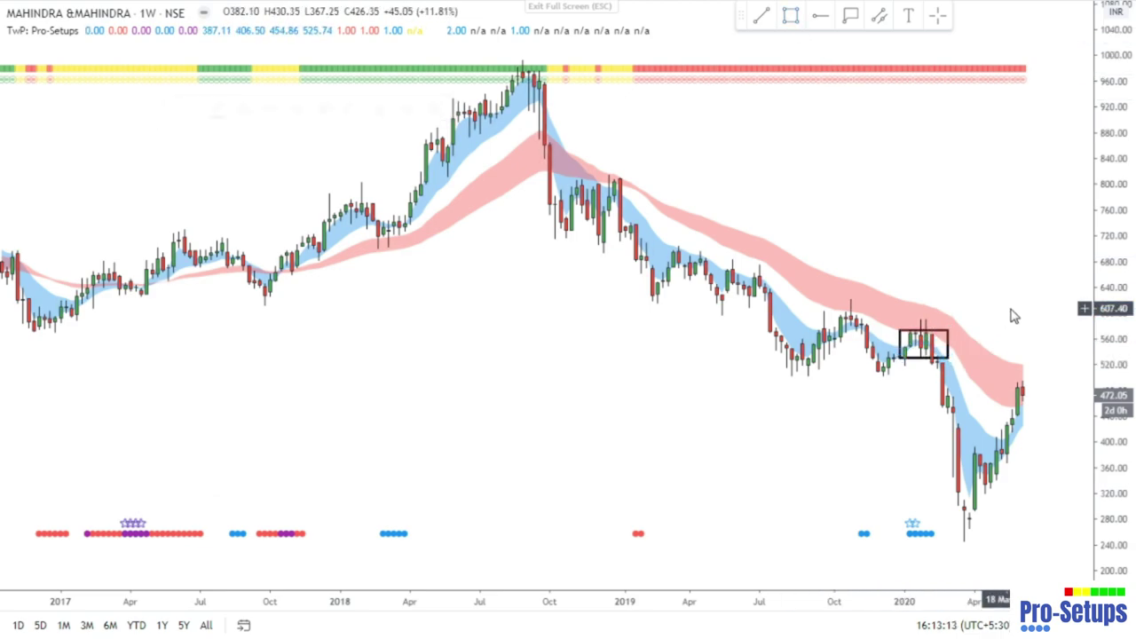
Step: Raise the 2020 rectangle's top edge to about 592 and add price labels of 529.45 and 588.75 at its lower and upper corners
scroll(1014, 315, up, 4)
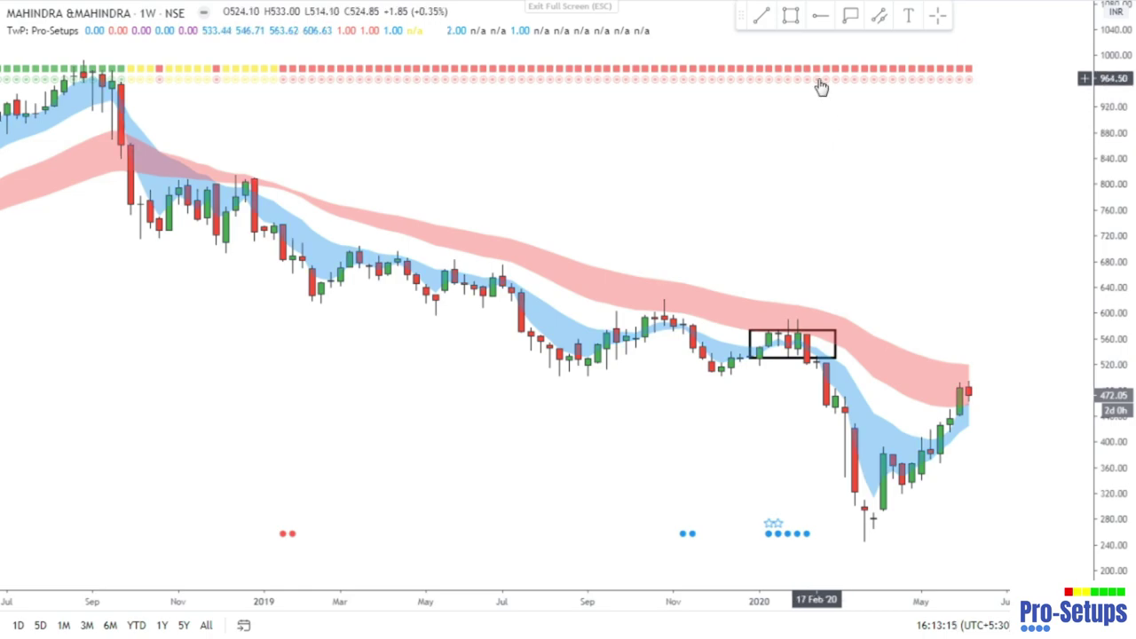
click(850, 15)
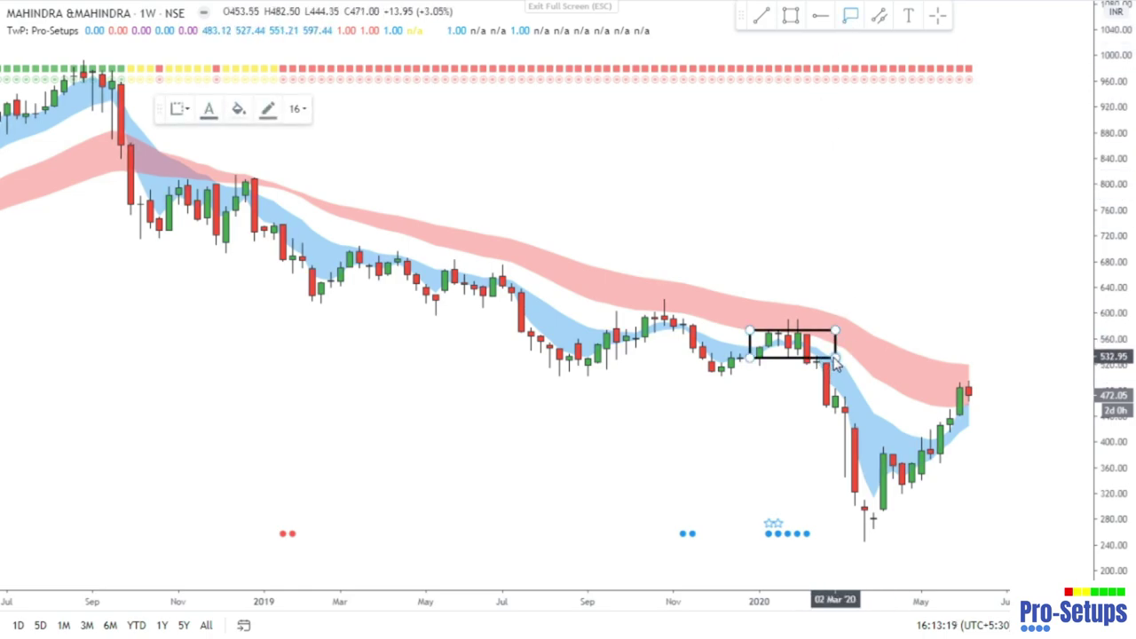
click(840, 359)
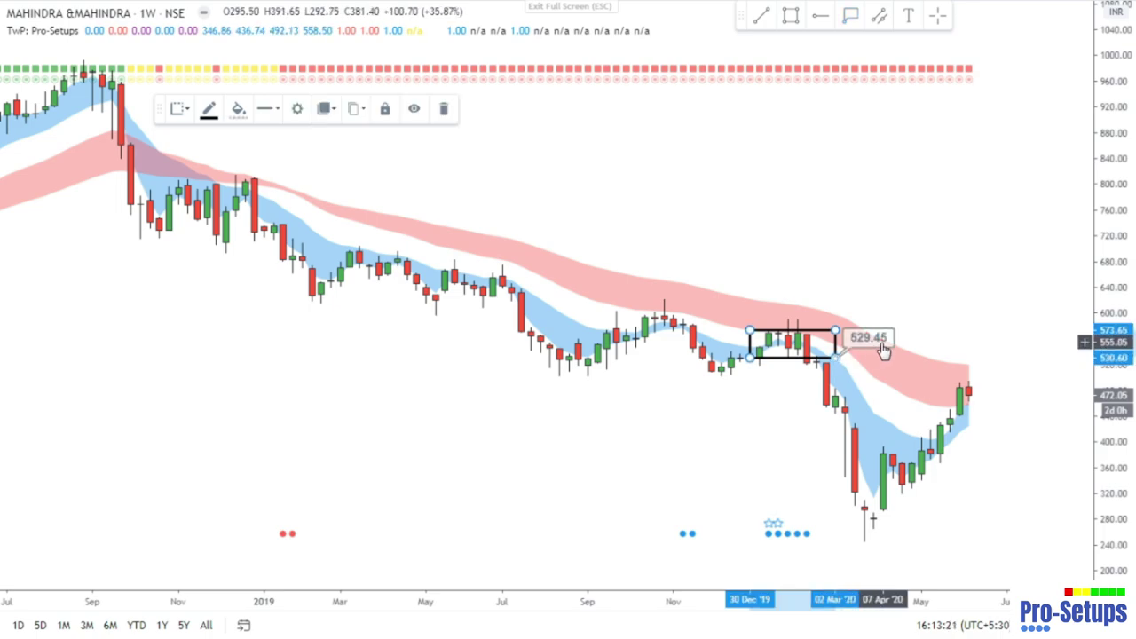
drag(836, 331, 835, 318)
click(940, 299)
click(851, 17)
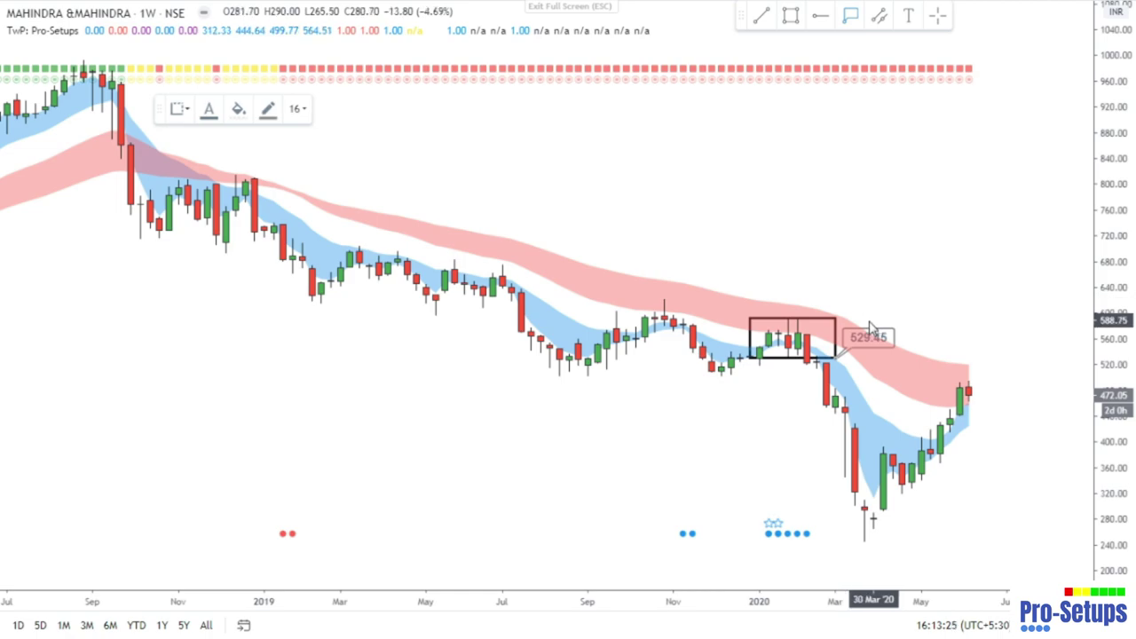
drag(837, 319, 866, 300)
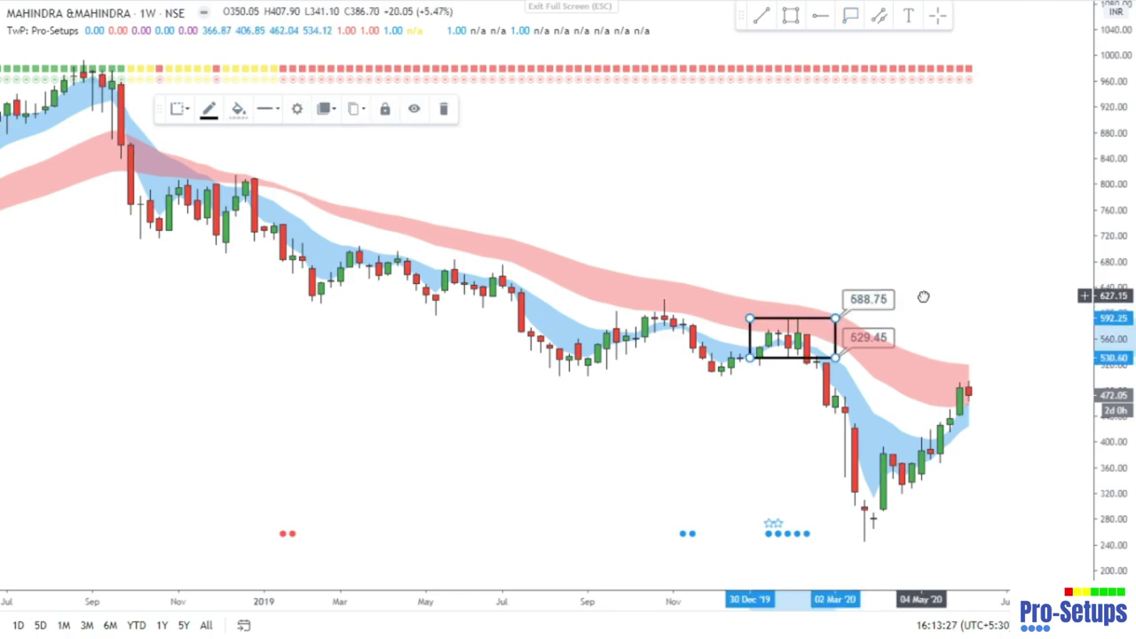
click(818, 373)
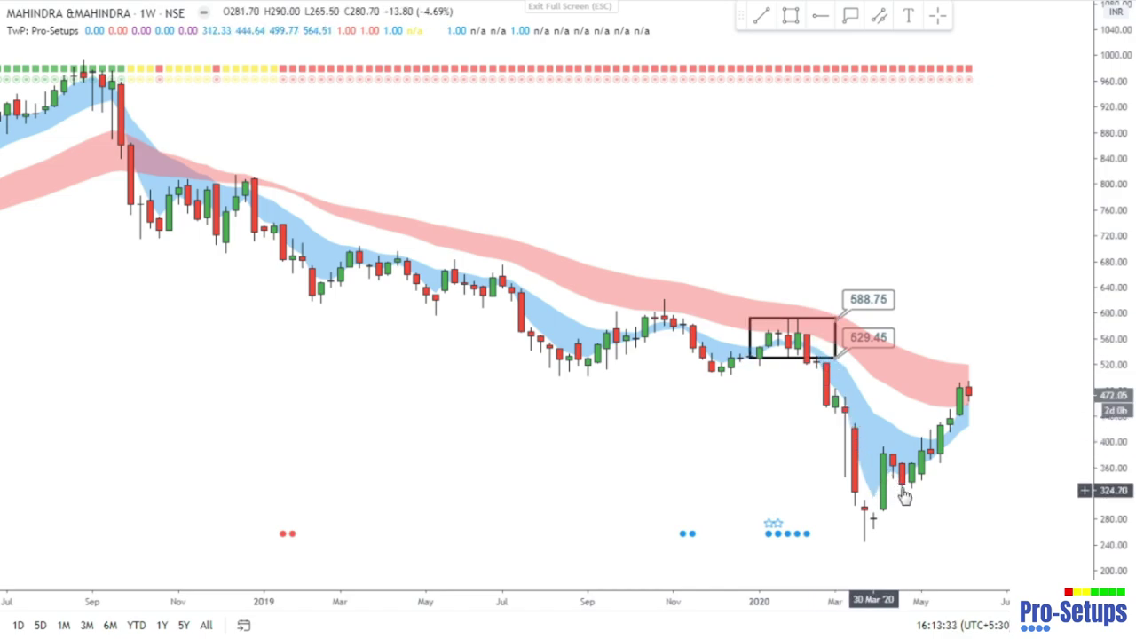
Step: Draw a rectangle around the early 2018 consolidation from 12 Feb '18 to April 2018, between about 748 and 706
scroll(844, 466, right, 3)
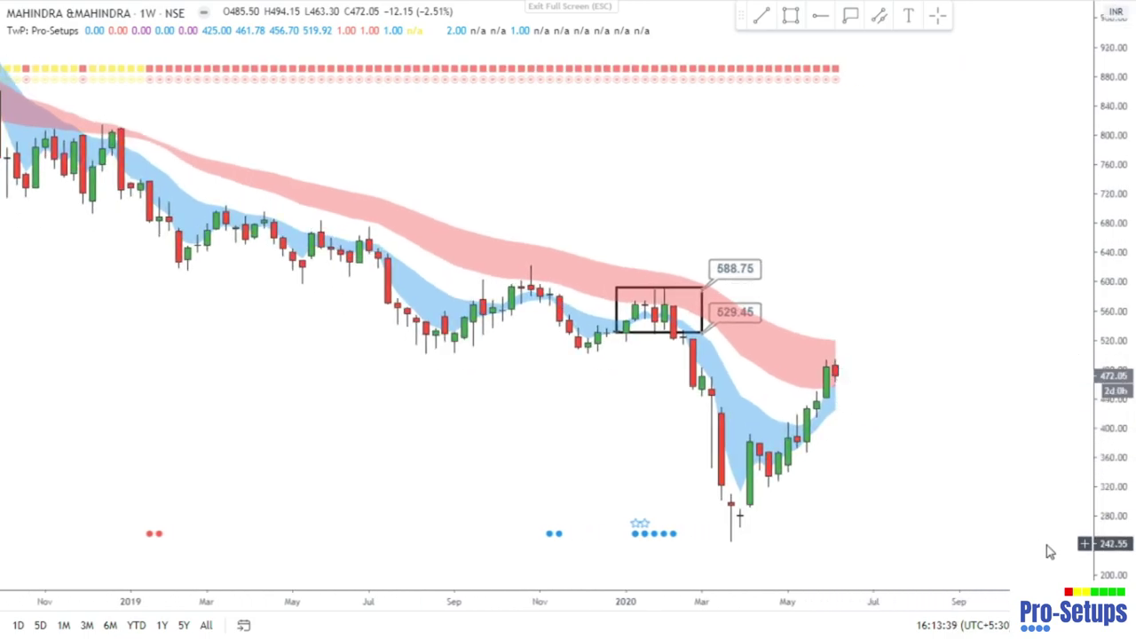
scroll(977, 464, down, 2)
scroll(975, 460, down, 4)
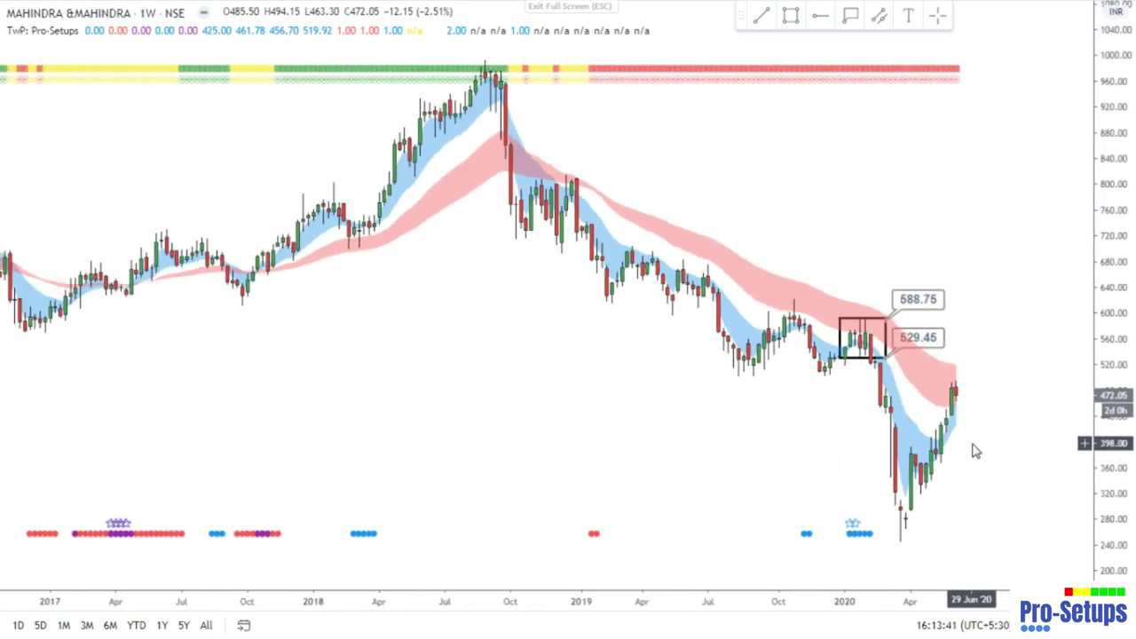
drag(546, 391, 579, 391)
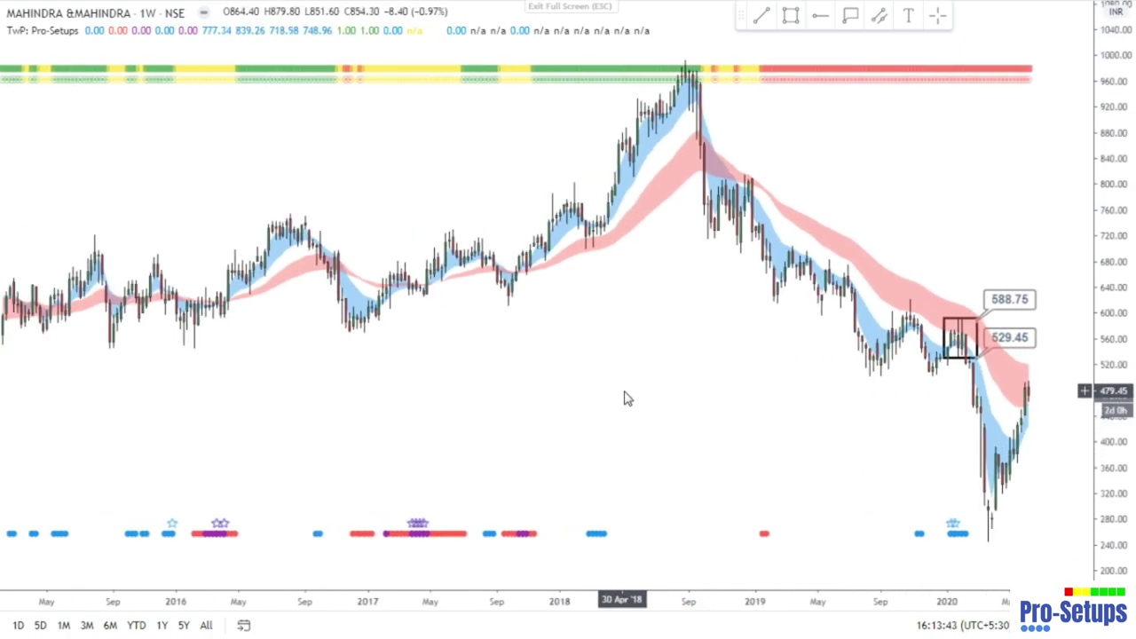
scroll(624, 398, up, 1)
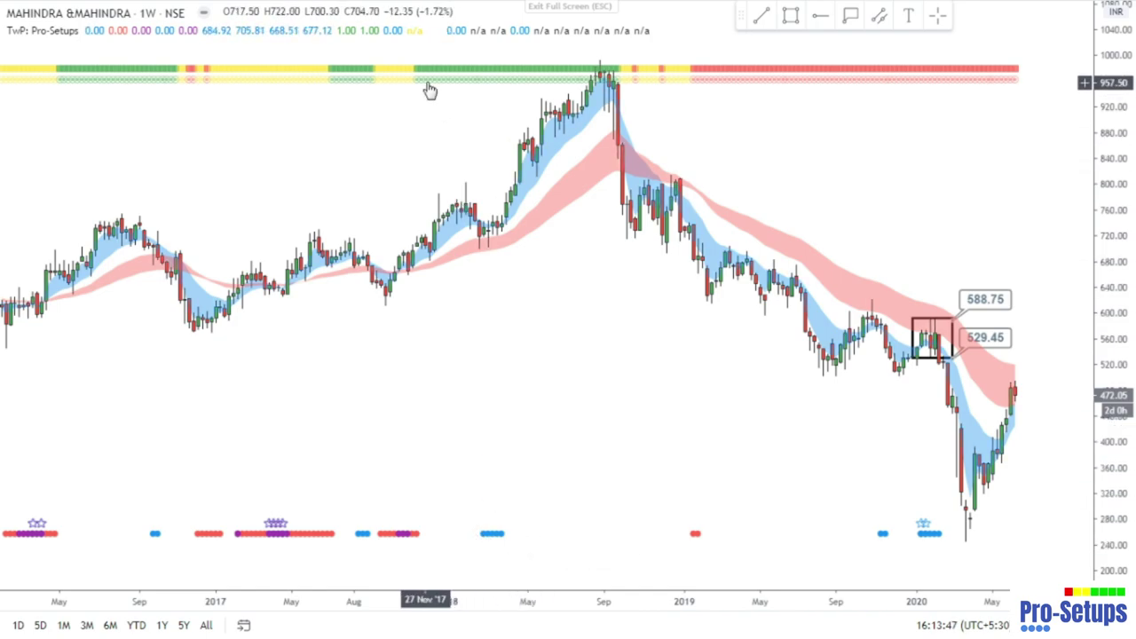
click(791, 16)
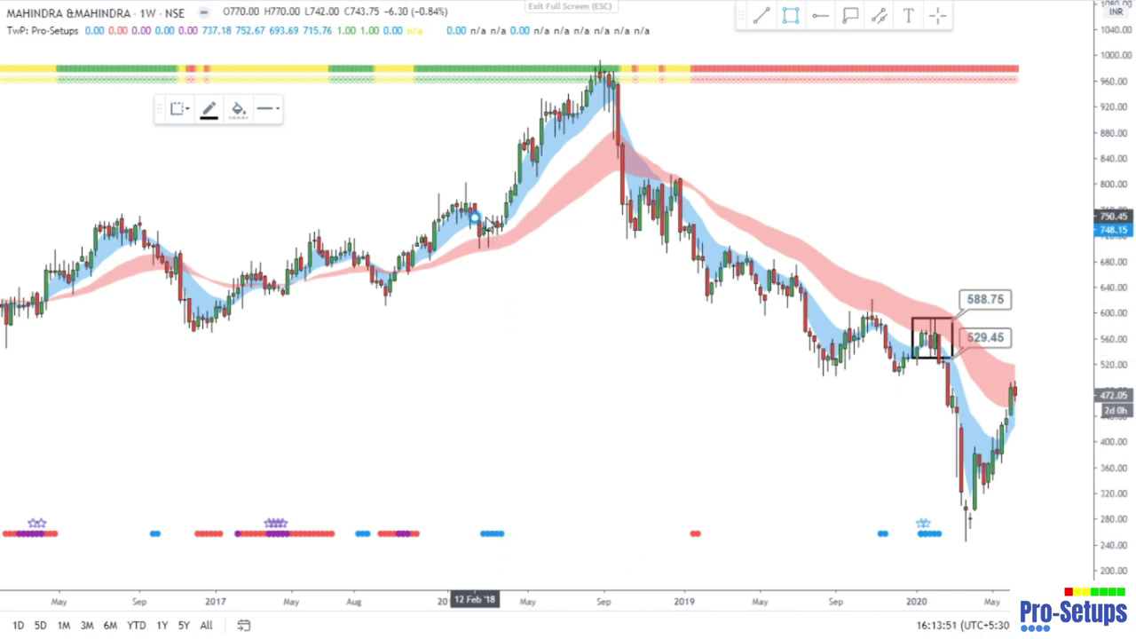
drag(475, 217, 517, 225)
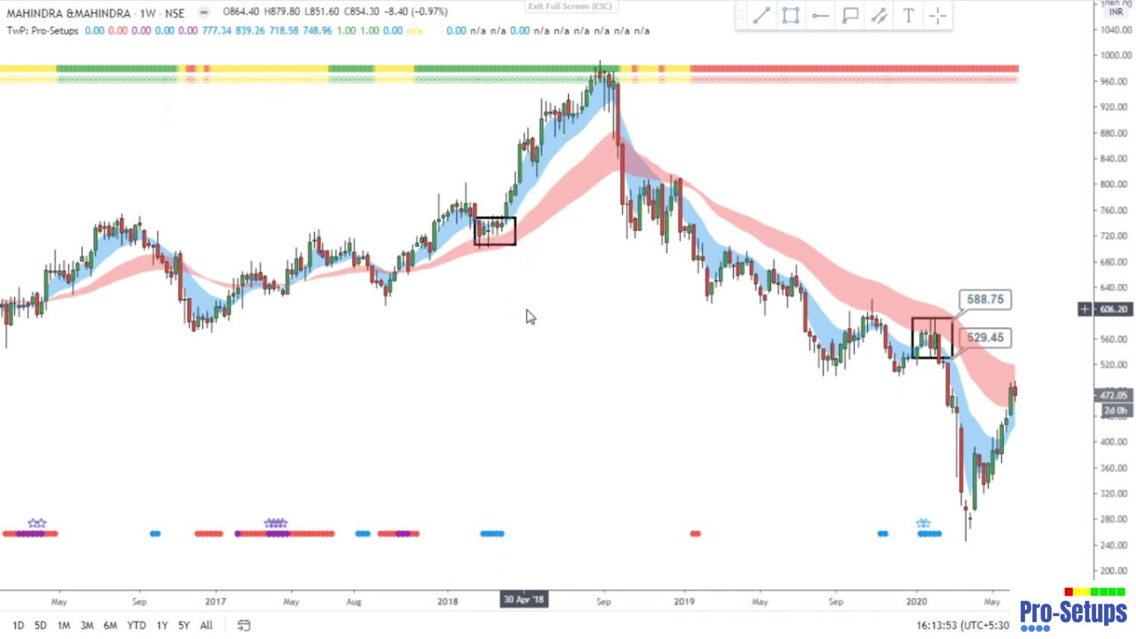
Step: Add price labels of 749.45 and 705.40 at the upper and lower edges of the early 2018 rectangle
drag(527, 317, 659, 332)
scroll(659, 355, up, 3)
scroll(661, 369, up, 1)
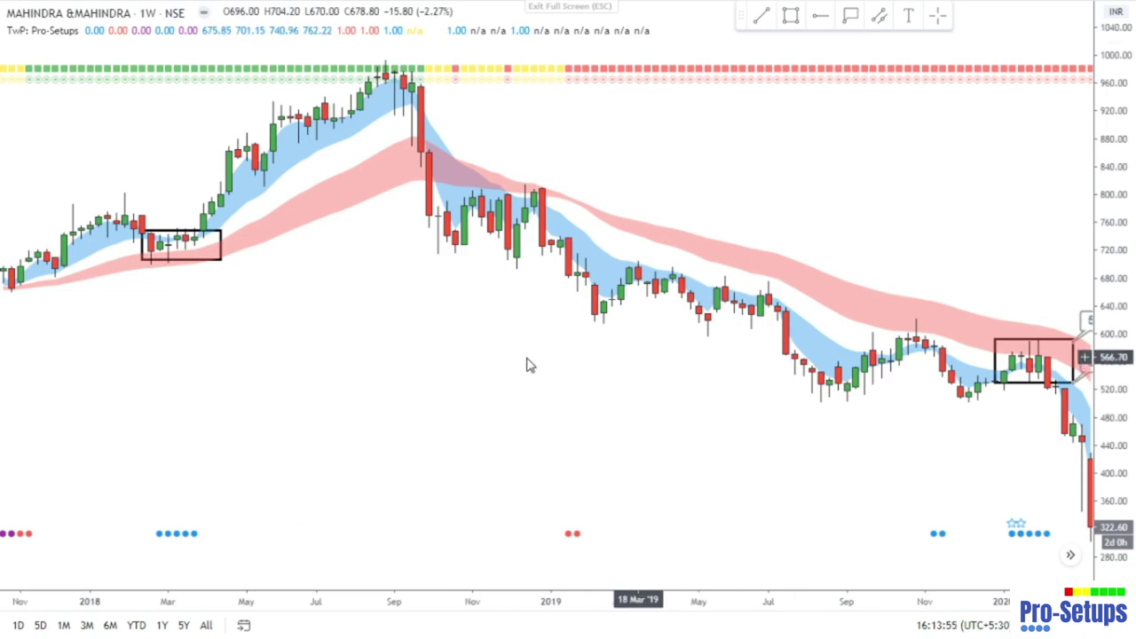
click(188, 259)
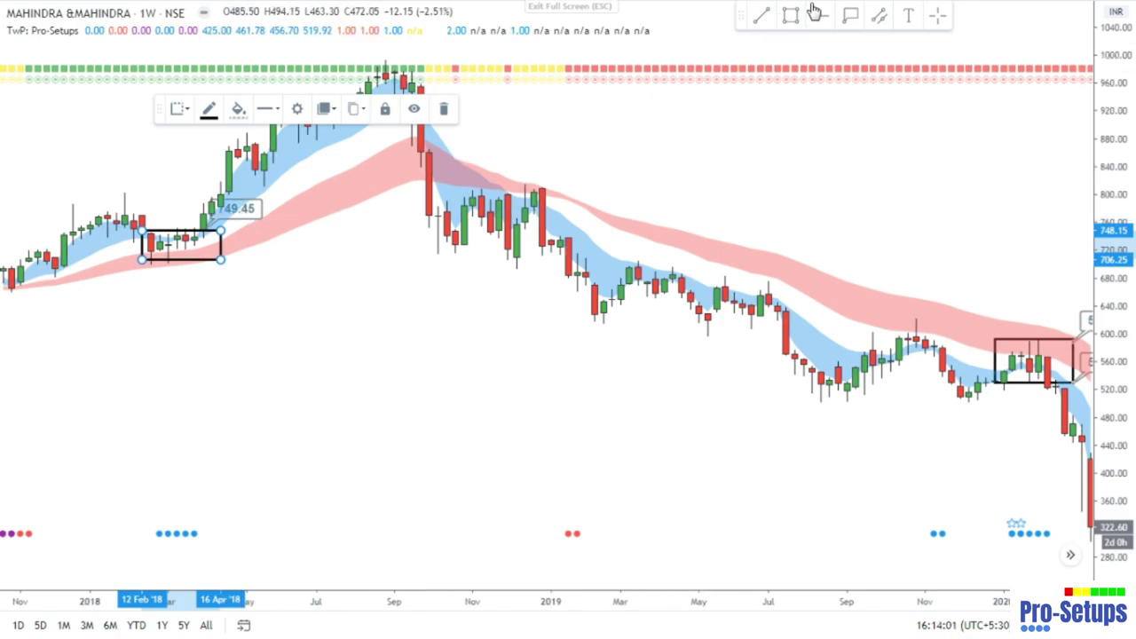
click(852, 16)
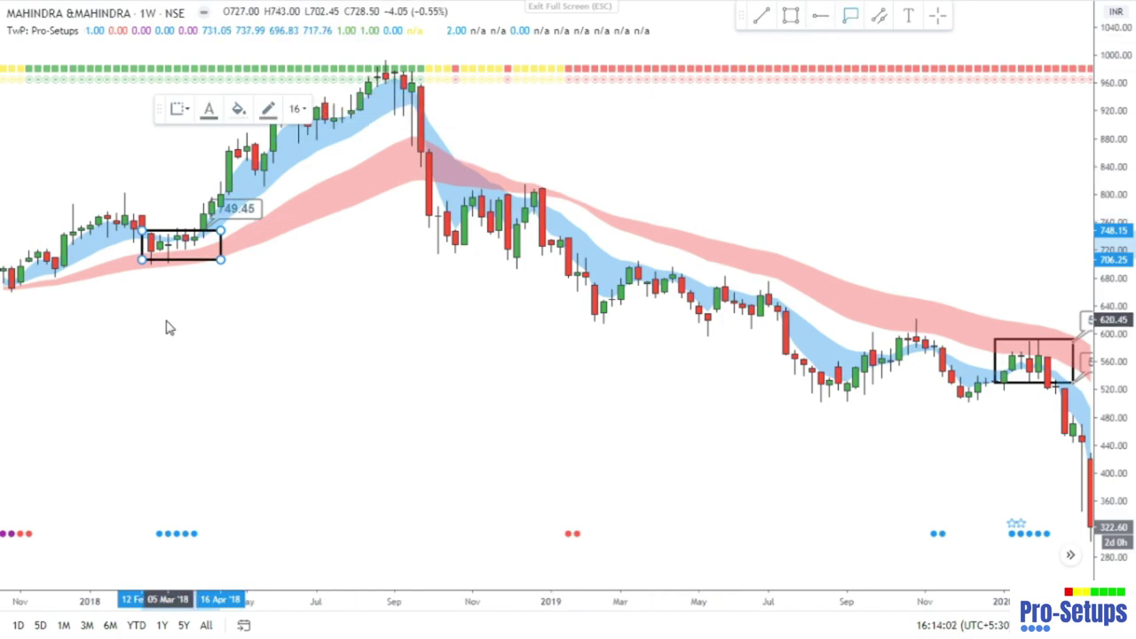
click(207, 264)
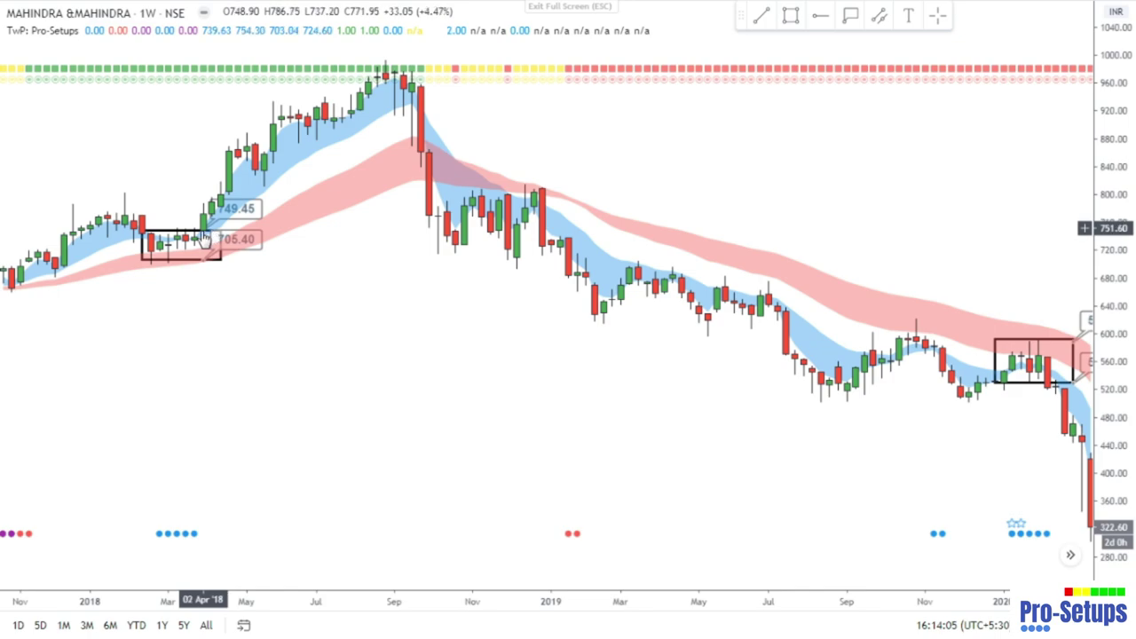
Step: Measure the price distance from the top to the bottom of the early 2018 rectangle at 02 Apr '18
shift+click(204, 232)
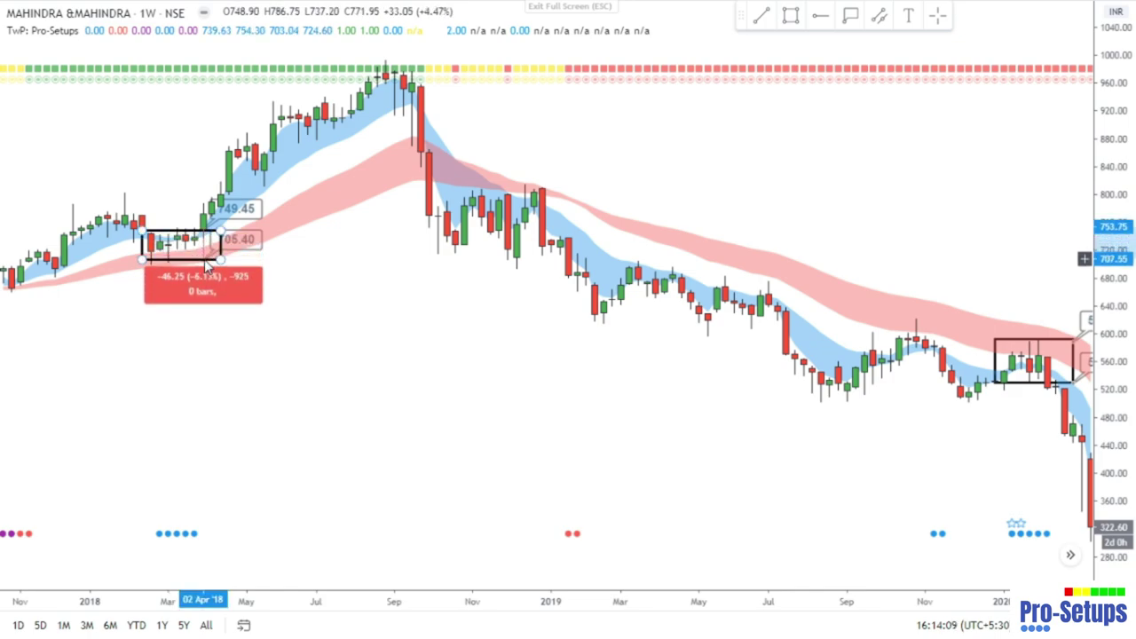
key(Escape)
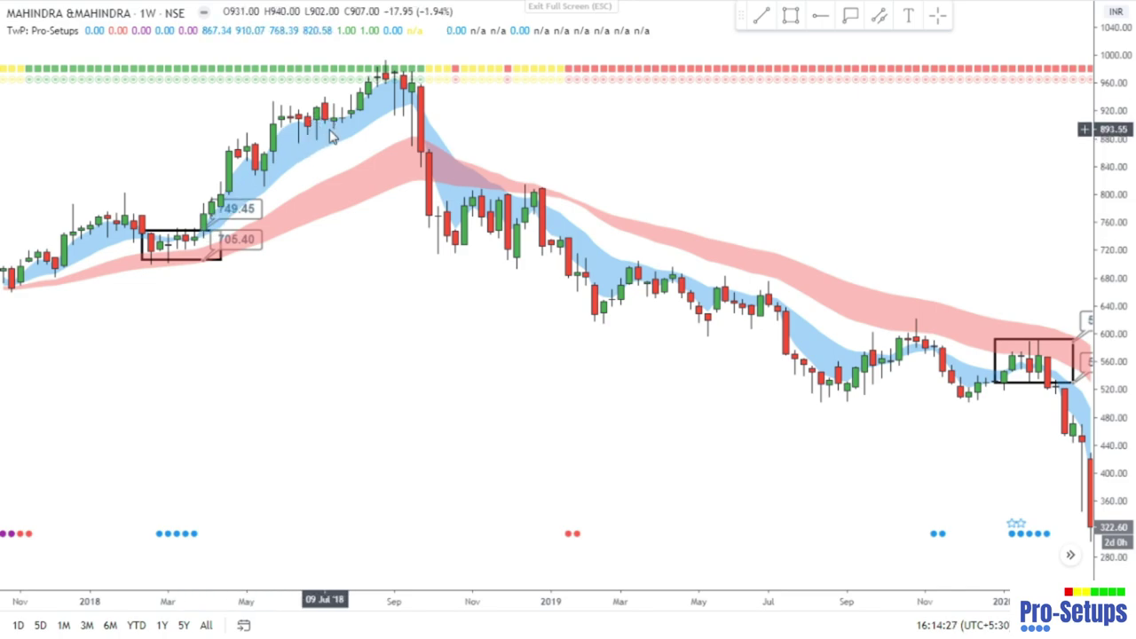
scroll(803, 151, down, 2)
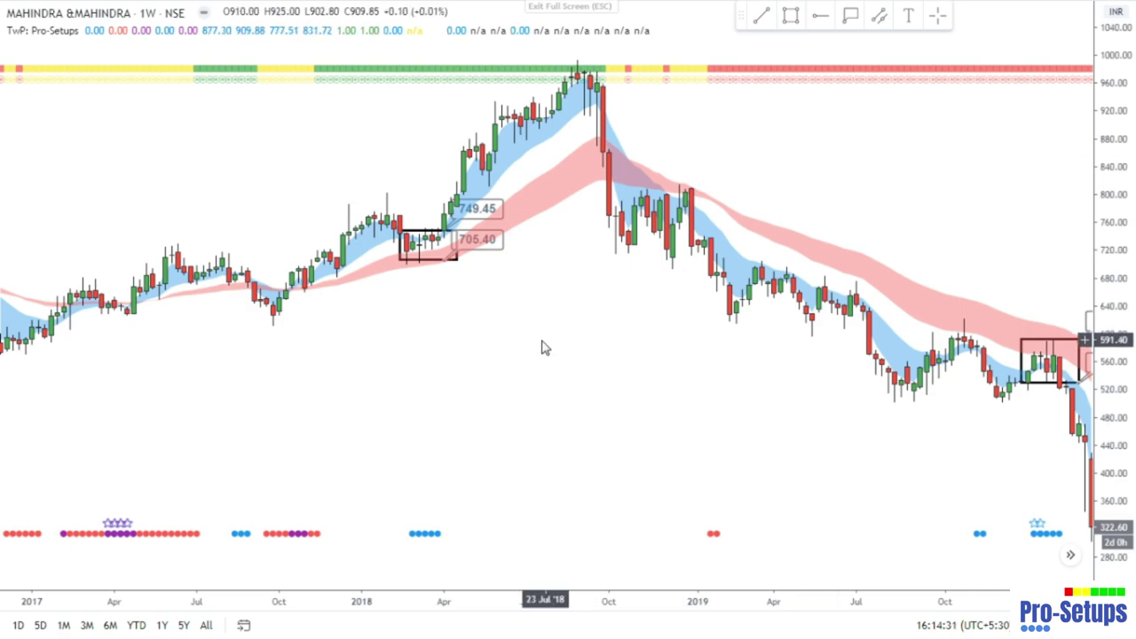
drag(573, 342, 865, 343)
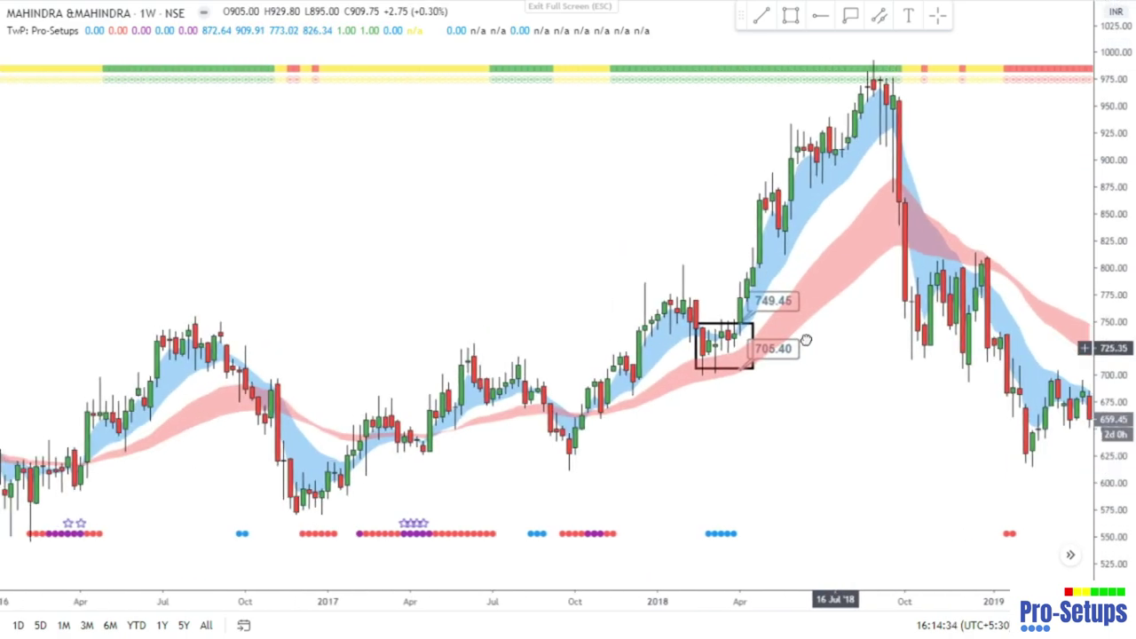
Step: Switch the chart to the NSE stock RELAXO, RELAXO FOOTWEARS
text(RELA)
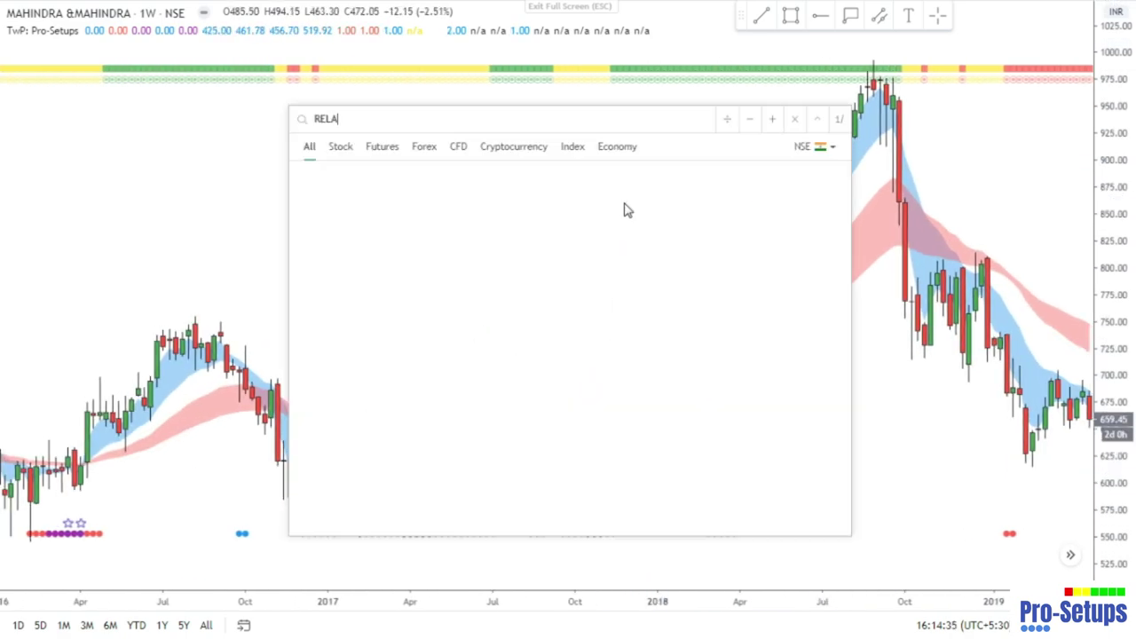
text(XO)
key(Return)
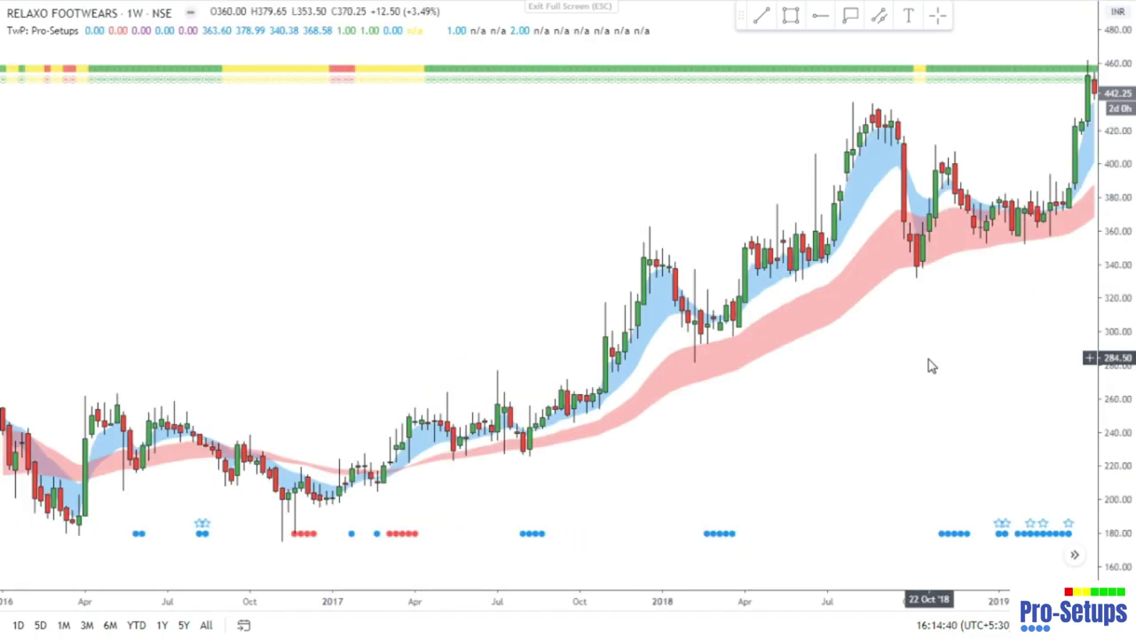
Step: Draw a rectangle around the consolidation from 03 Dec '18 to 15 Apr '19, between about 384 and 356
scroll(928, 362, down, 3)
scroll(744, 365, right, 5)
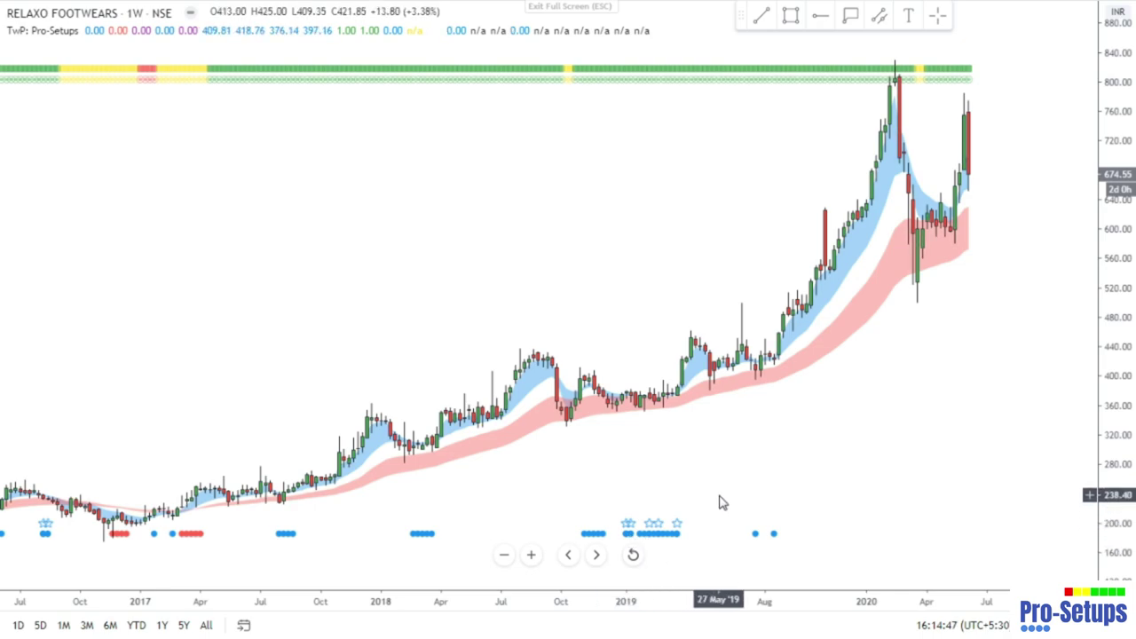
click(607, 393)
click(685, 404)
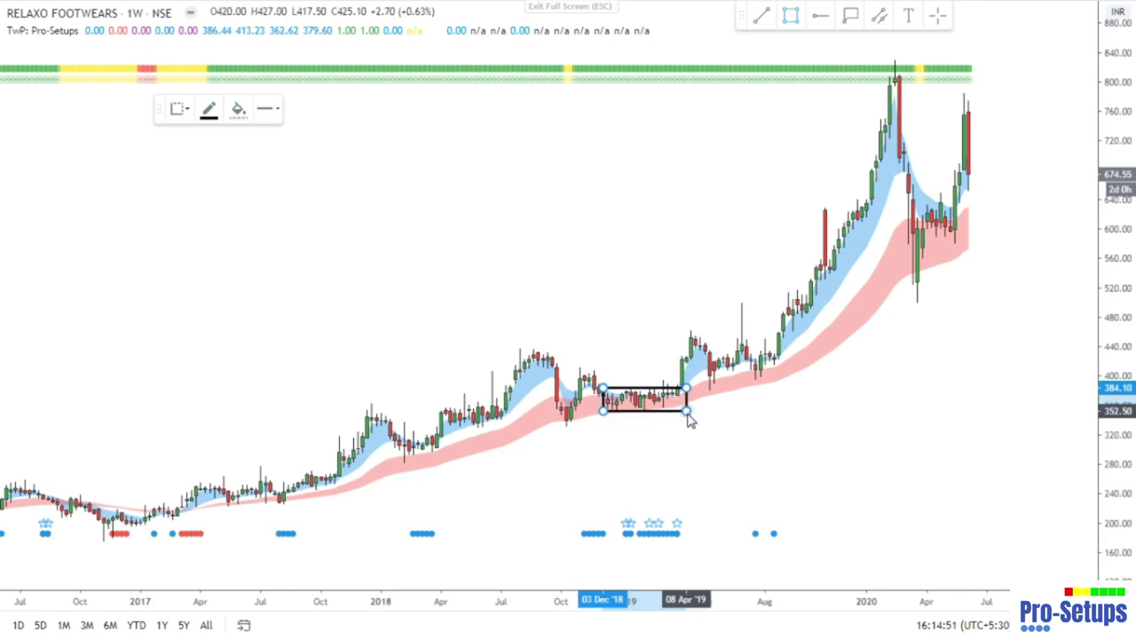
click(748, 415)
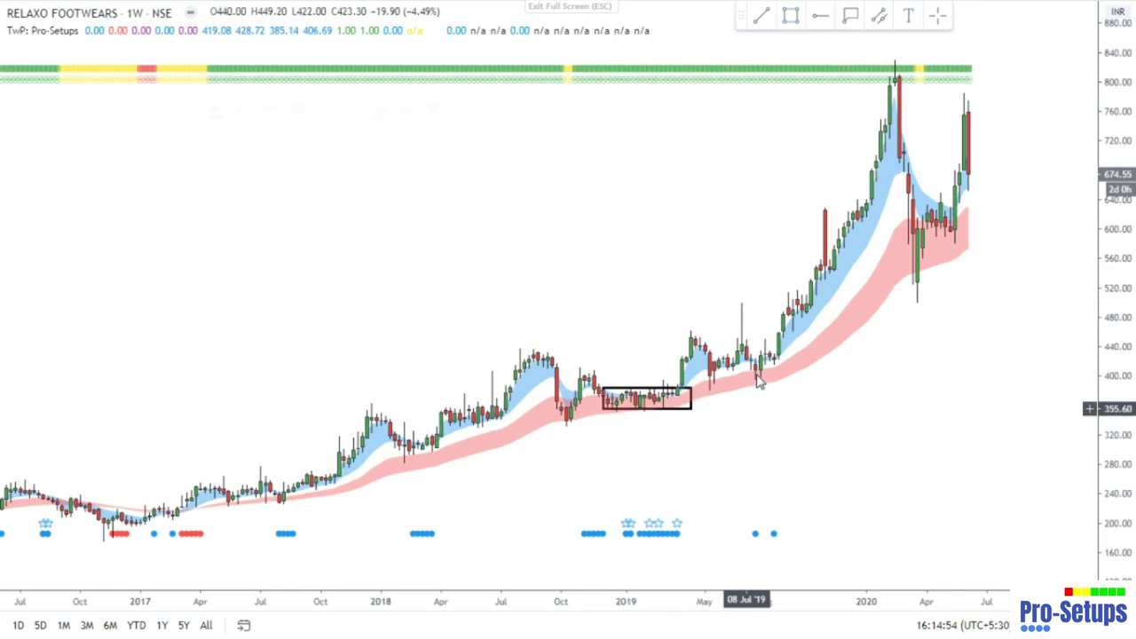
Step: Add price labels of 385.00 and 353.95 at the upper and lower edges of the 2019 rectangle
scroll(807, 192, up, 3)
click(850, 15)
click(550, 424)
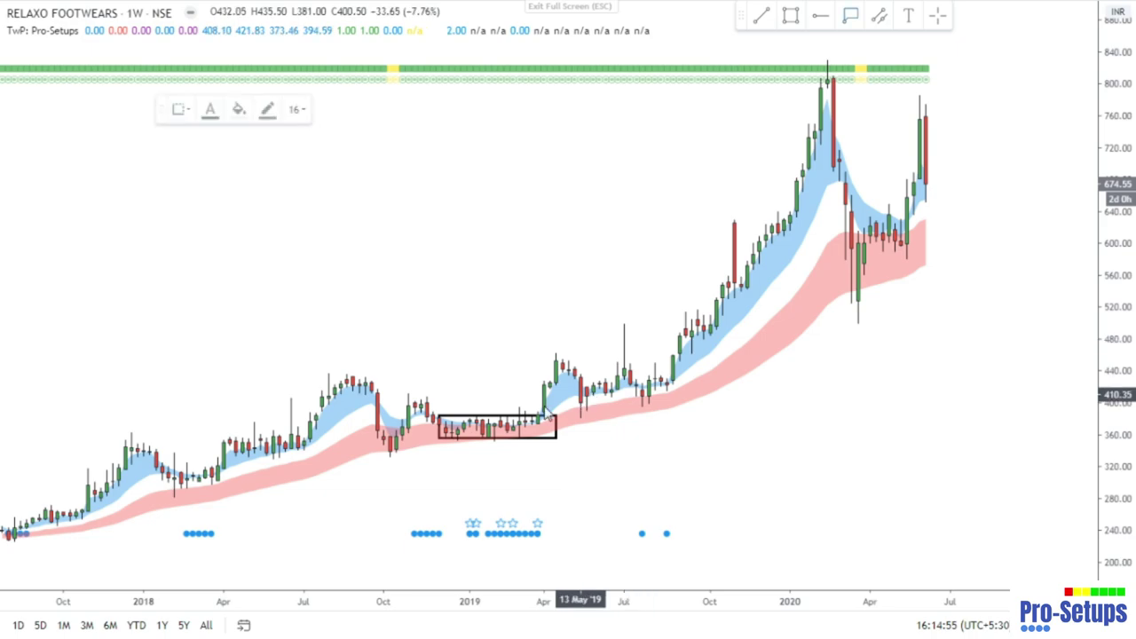
click(543, 418)
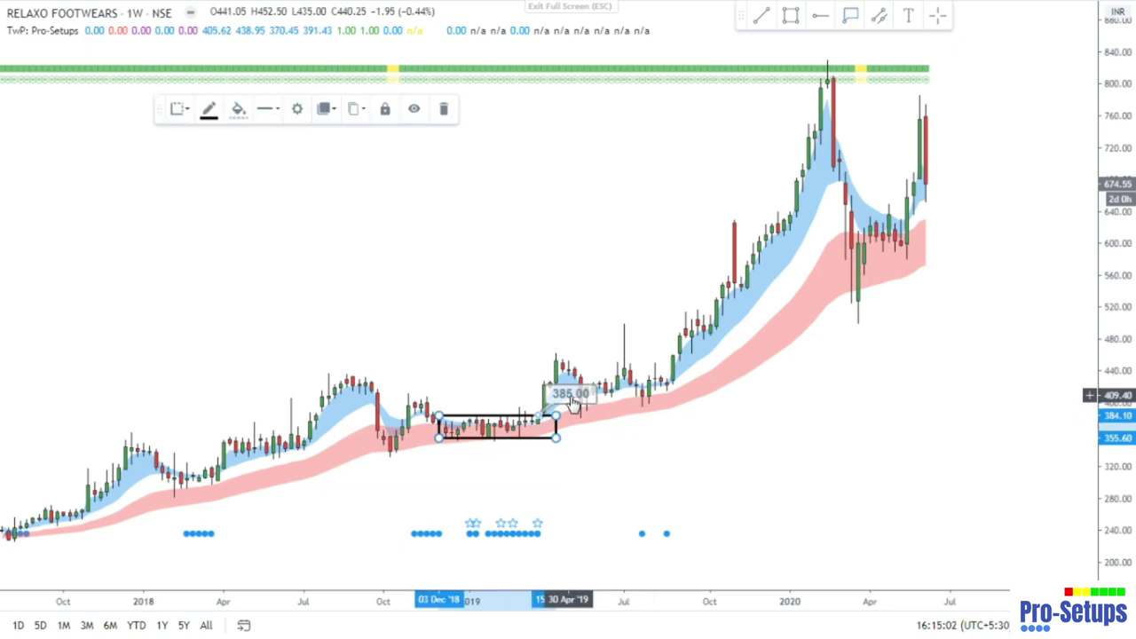
click(600, 440)
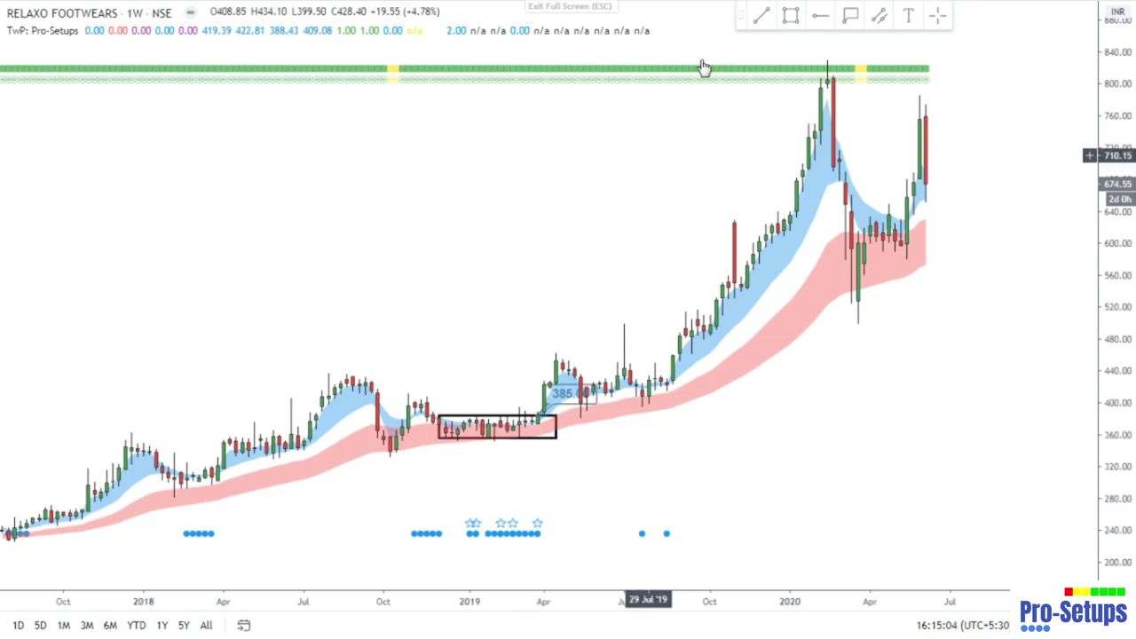
click(820, 15)
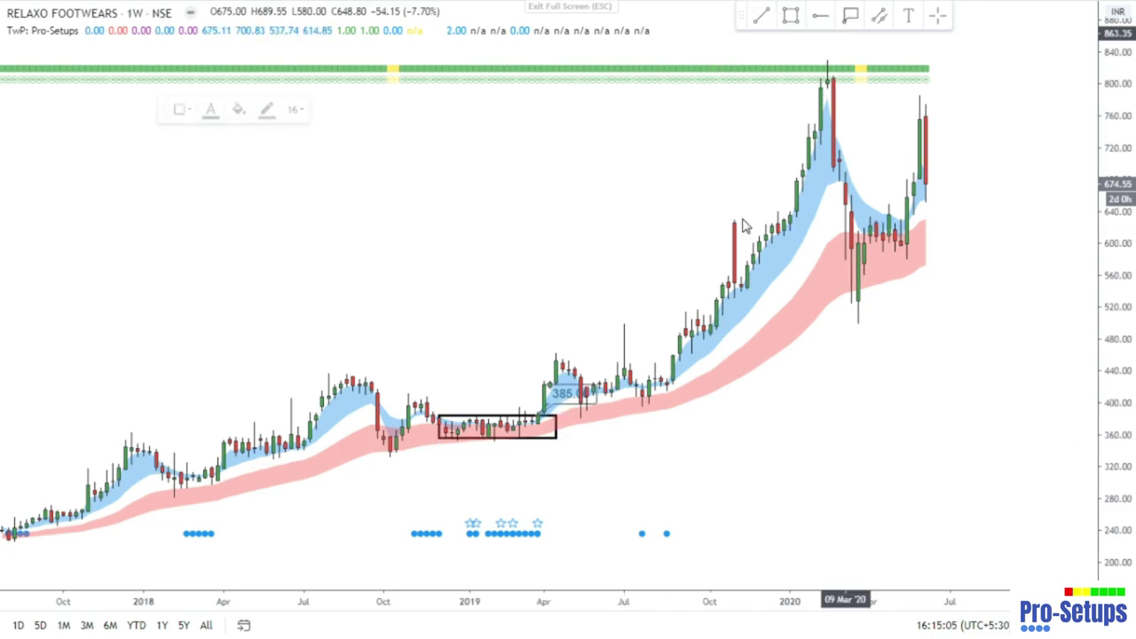
click(554, 438)
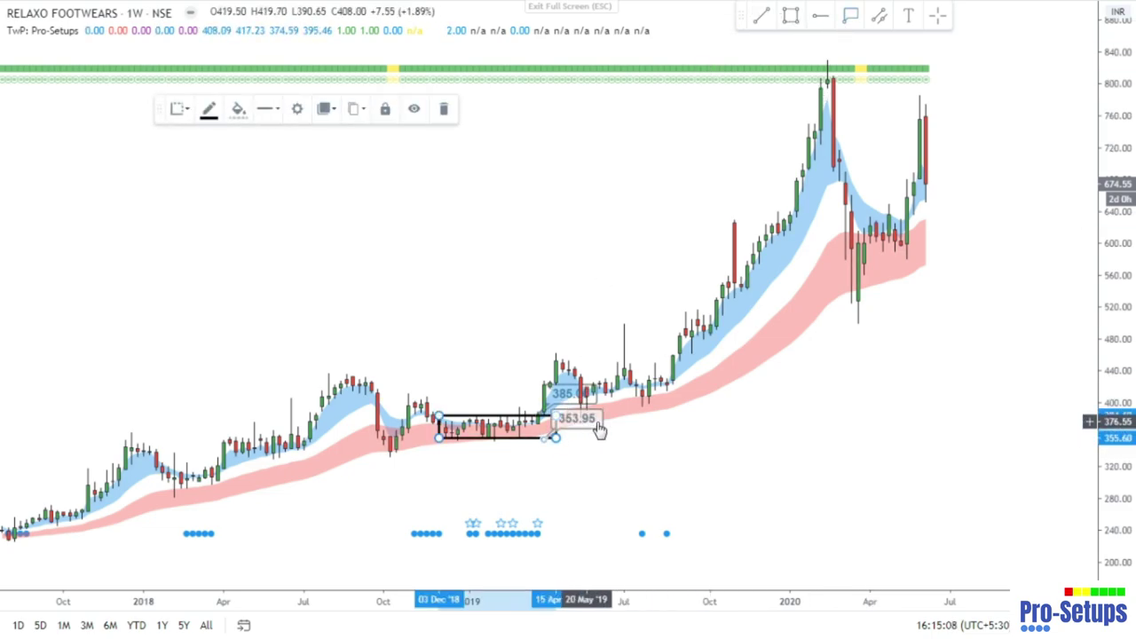
click(616, 429)
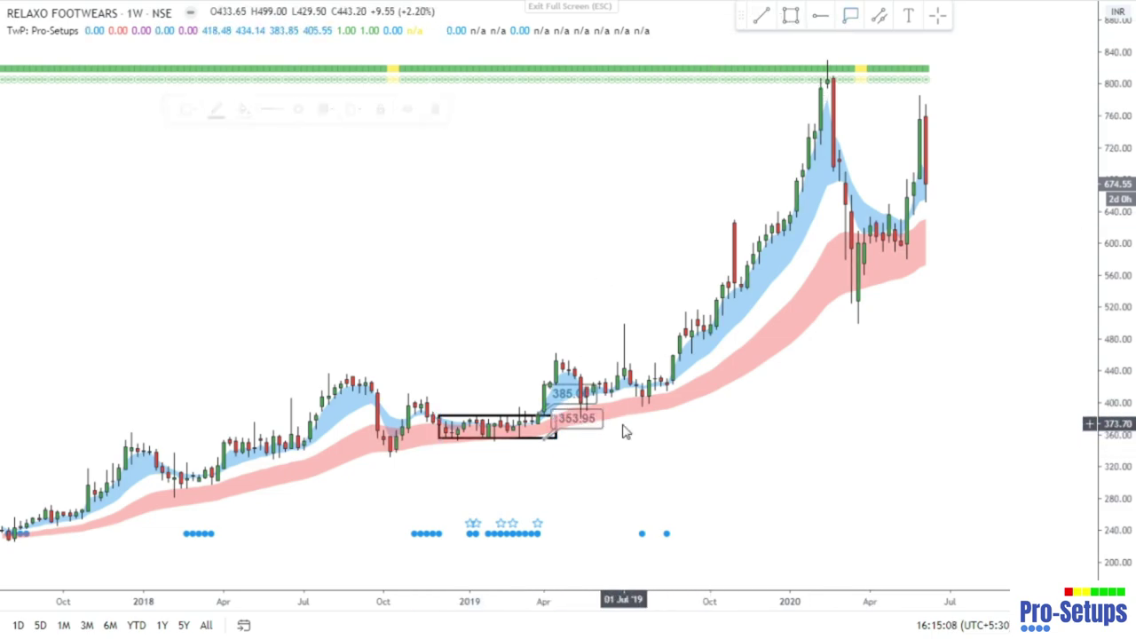
Step: Measure the price rise from the April 2019 breakout above the rectangle to the early 2020 rally
click(543, 426)
shift+click(543, 426)
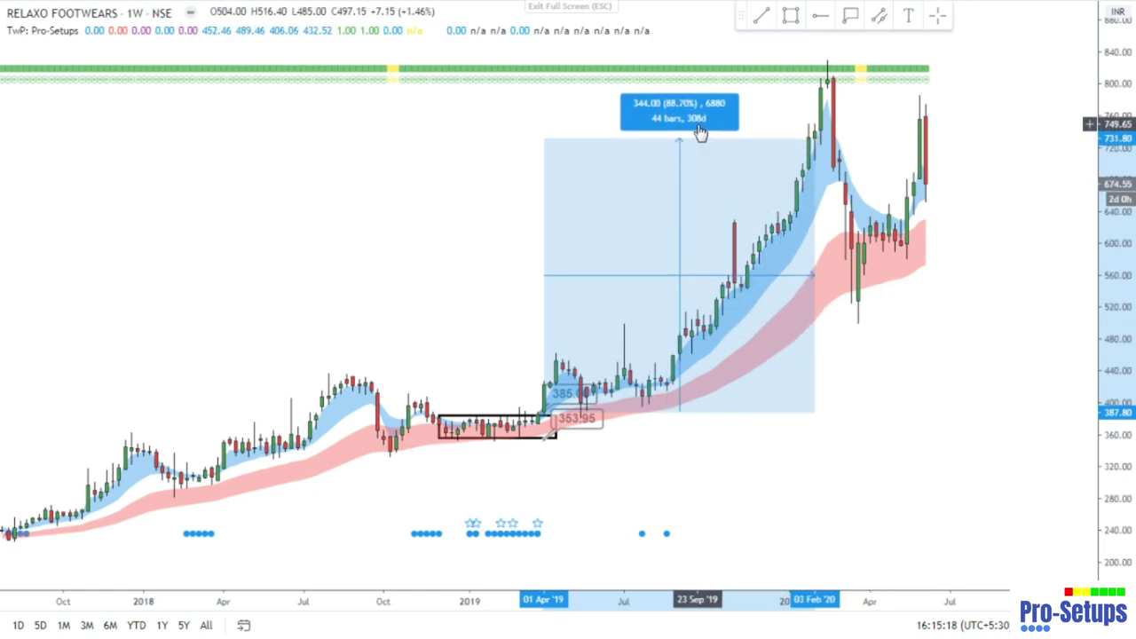
click(874, 338)
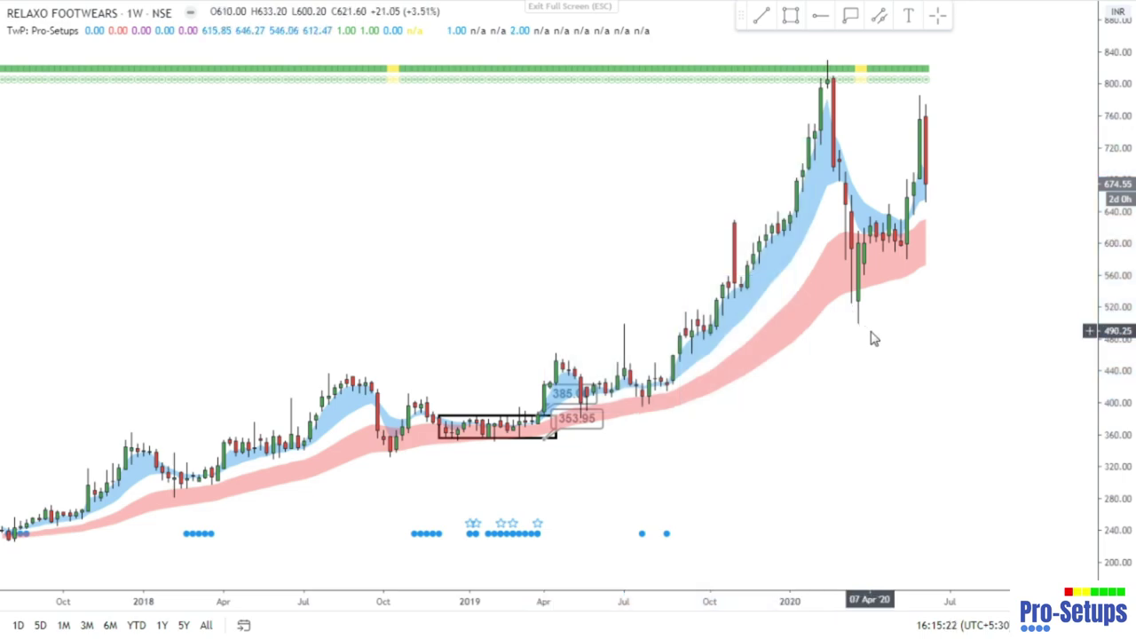
Step: Draw a rectangle around the early 2018 consolidation from 29 Jan '18 to 16 Apr '18, between about 322 and 296
scroll(874, 338, down, 3)
drag(247, 364, 535, 362)
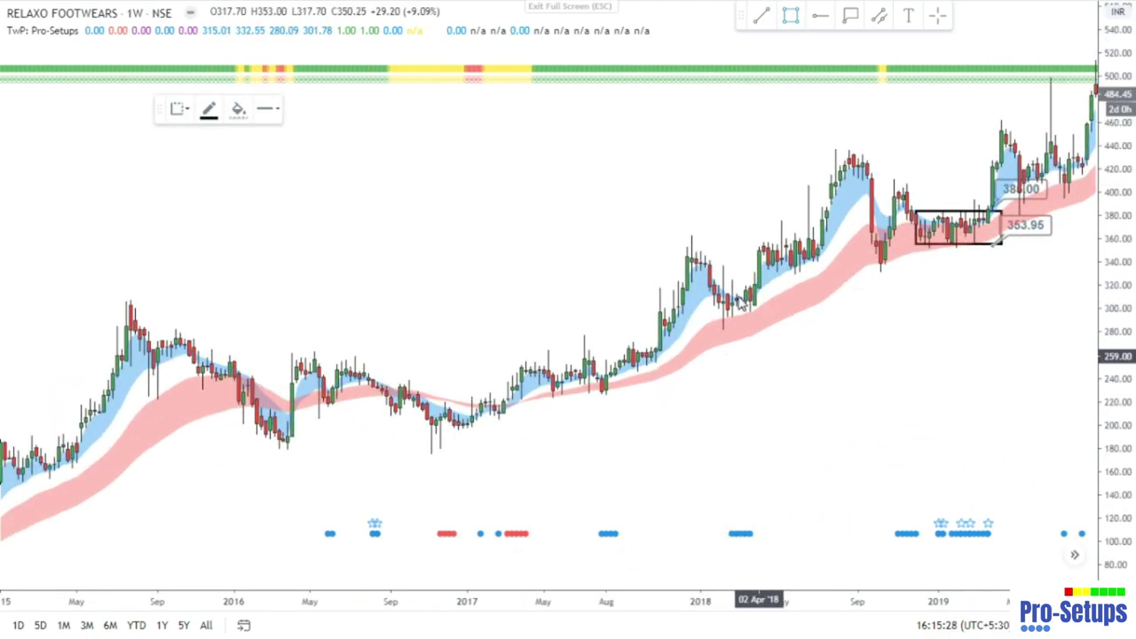
drag(717, 284, 768, 314)
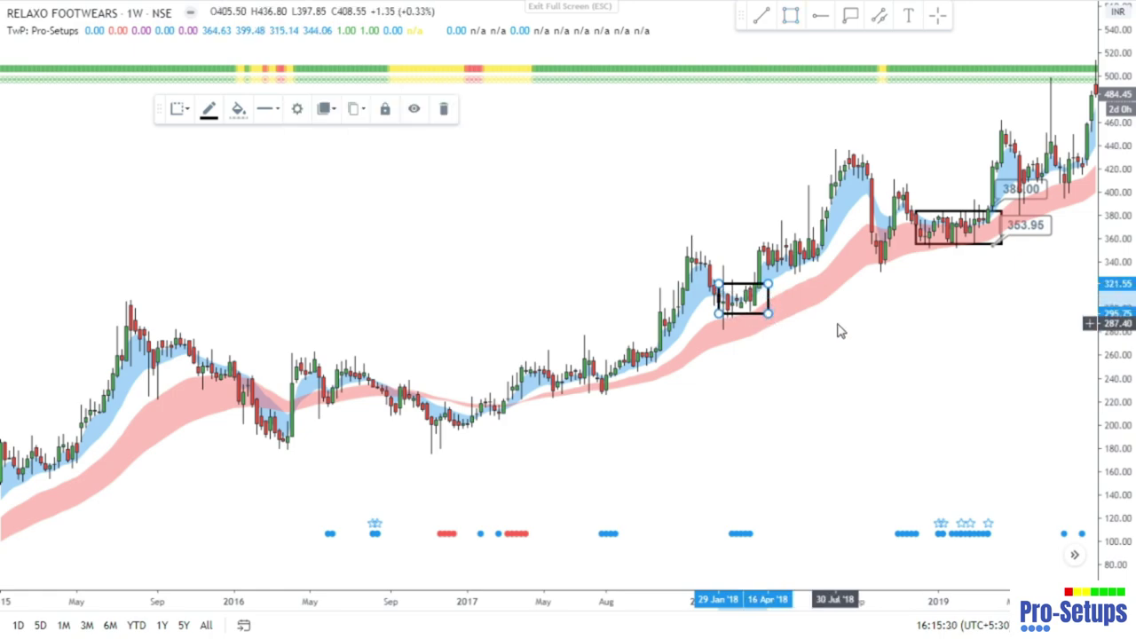
Step: Add a price label at the 2018 rectangle's upper edge and one of 296.40 at its lower edge
click(850, 15)
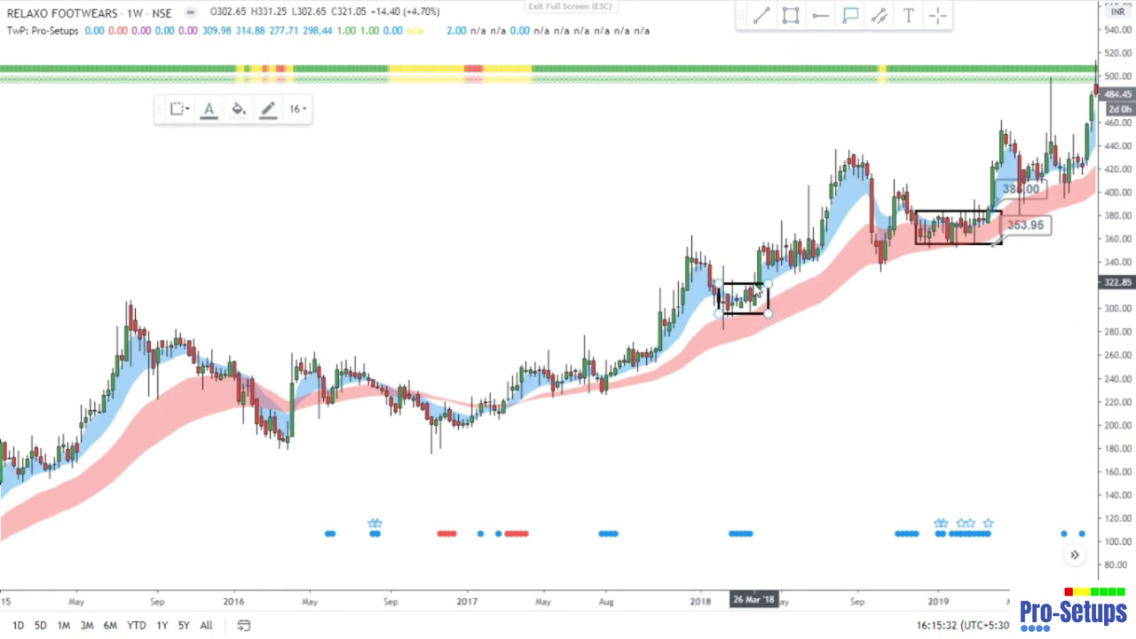
click(761, 284)
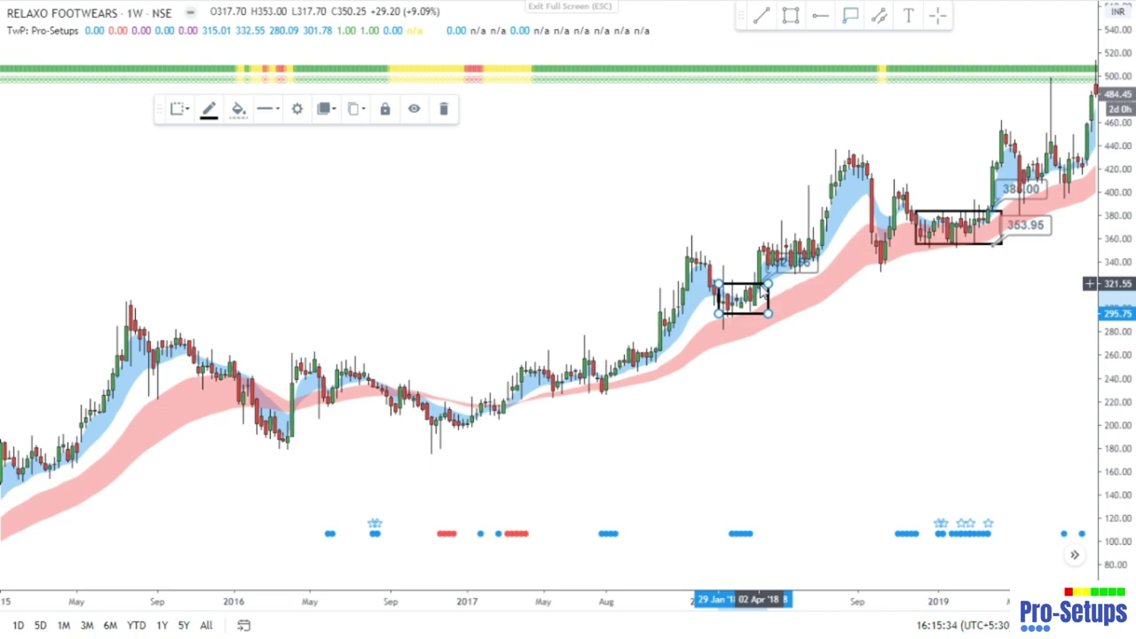
click(850, 15)
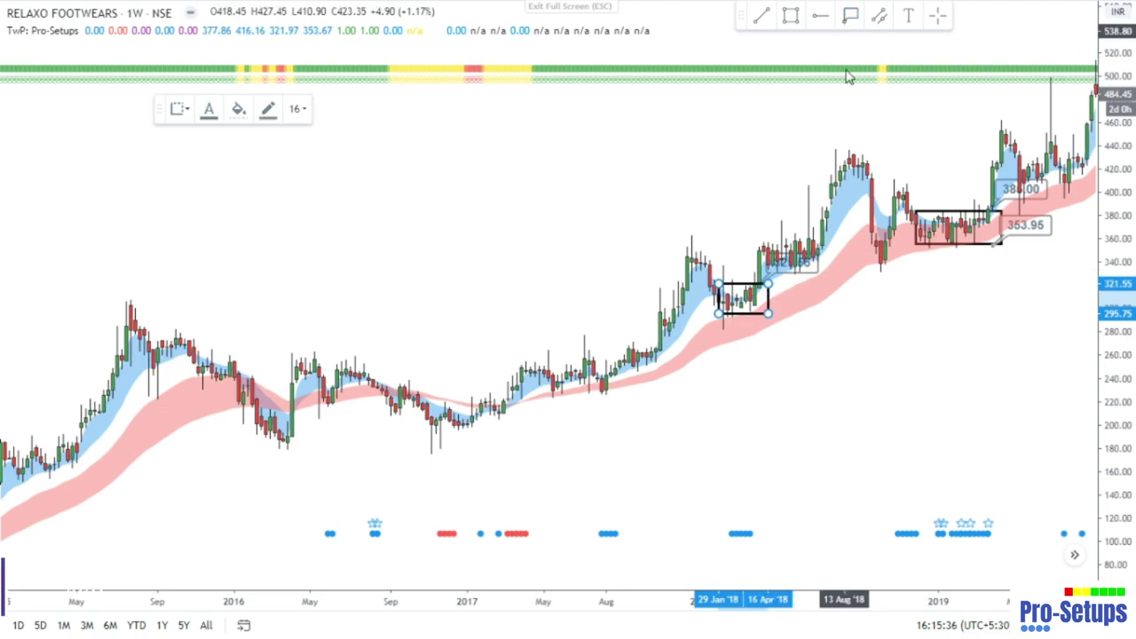
click(760, 313)
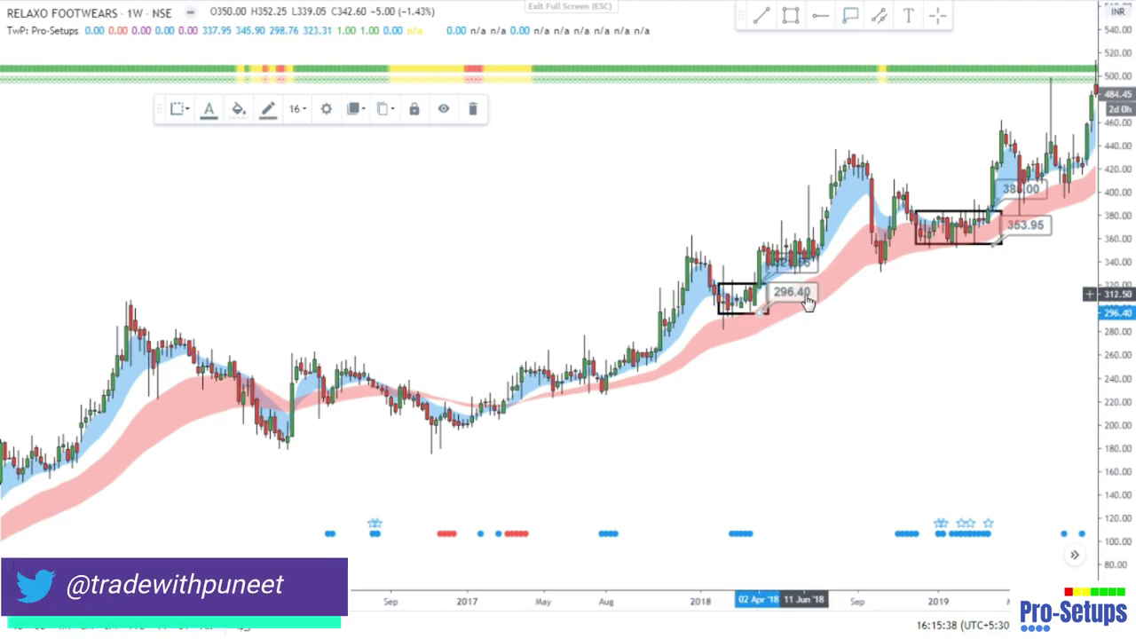
click(844, 380)
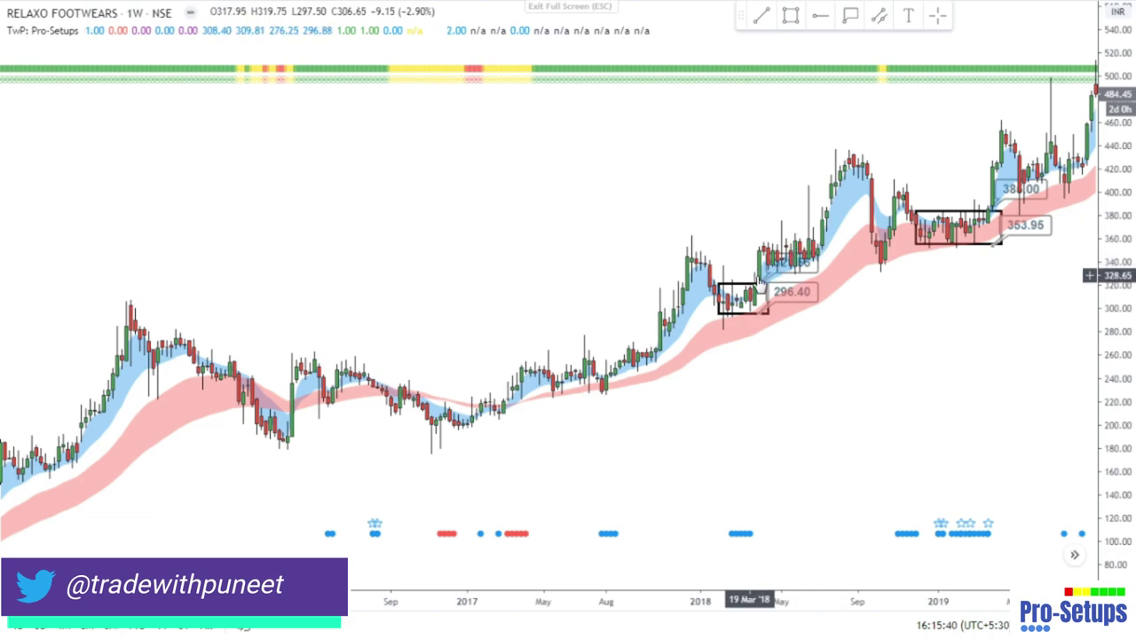
Step: Measure the price distance across the early 2018 rectangle and review the uptrend from there to 2020
drag(761, 285, 765, 317)
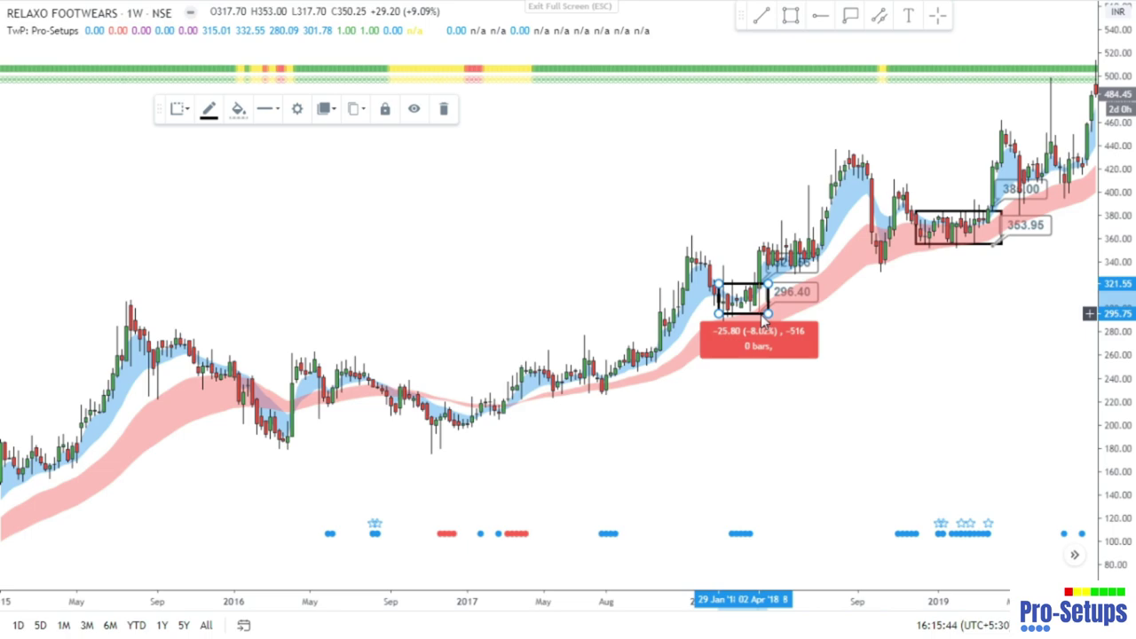
click(885, 329)
mouse_move(884, 329)
mouse_down()
mouse_move(776, 304)
mouse_move(698, 378)
mouse_up()
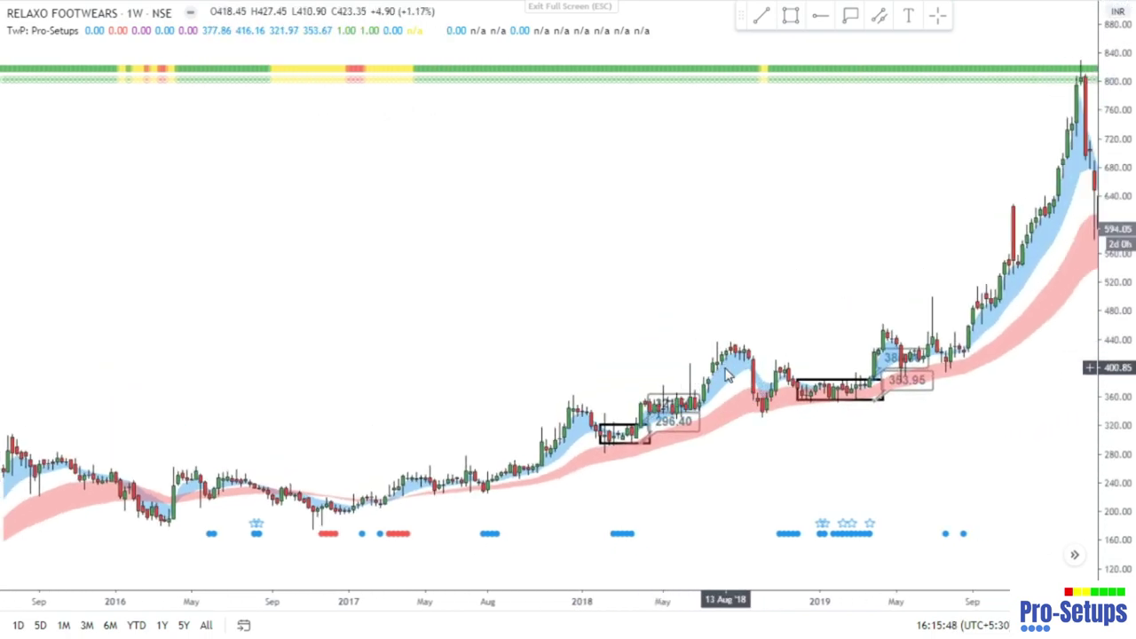
drag(977, 156, 755, 205)
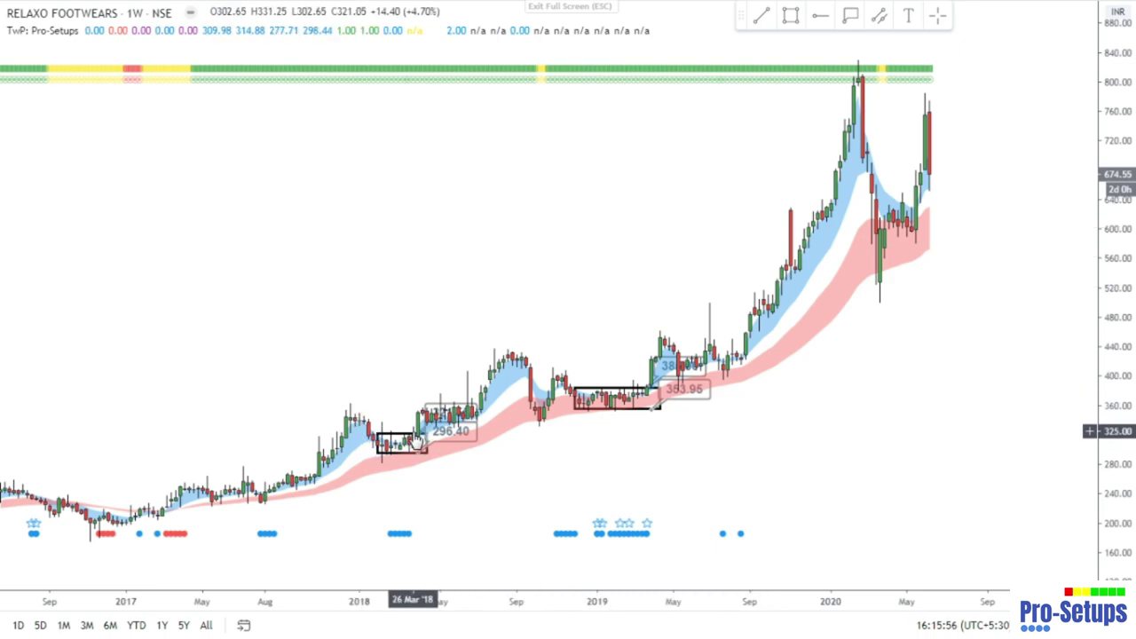
click(659, 401)
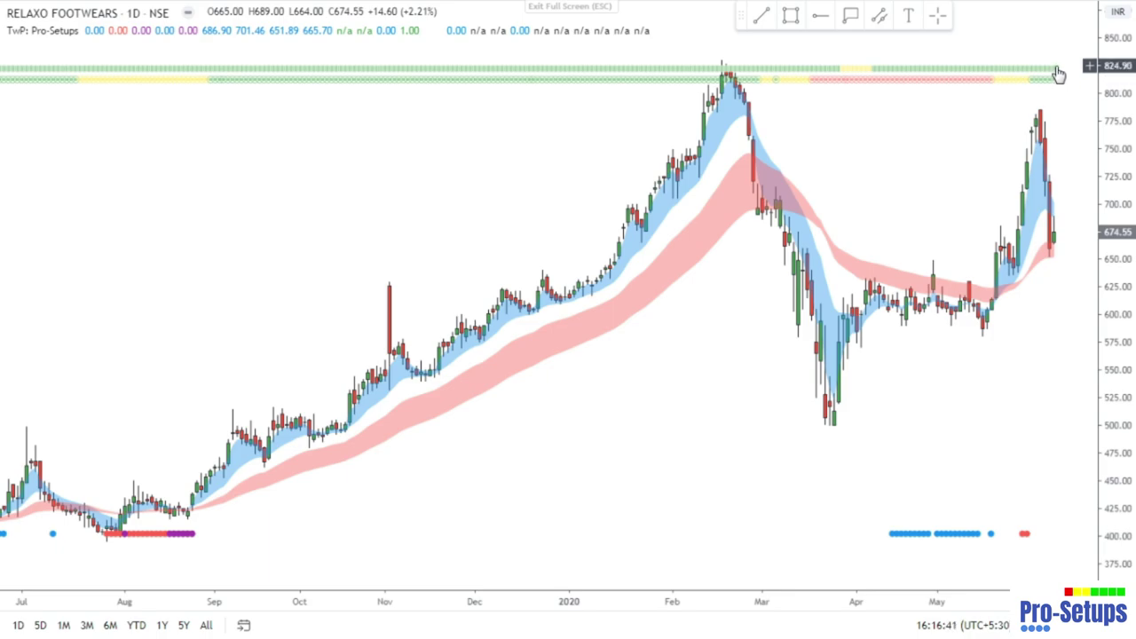
Step: On the daily chart, draw a rectangle around the consolidation from 25 Mar '20 to late May 2020, between about 635 and 592
click(762, 17)
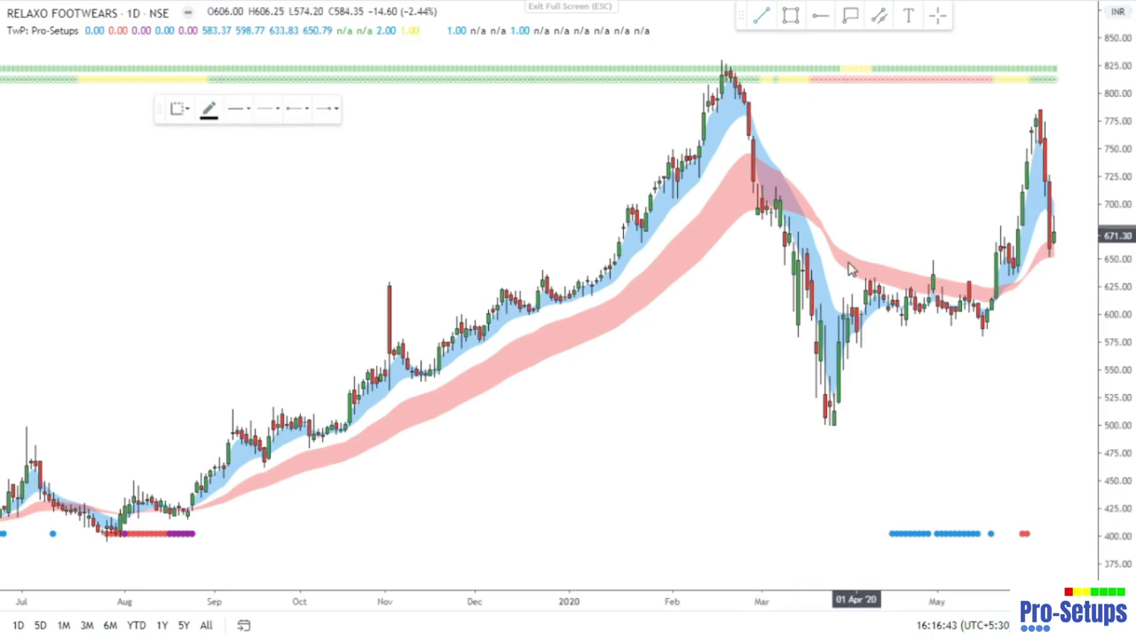
click(790, 16)
click(834, 277)
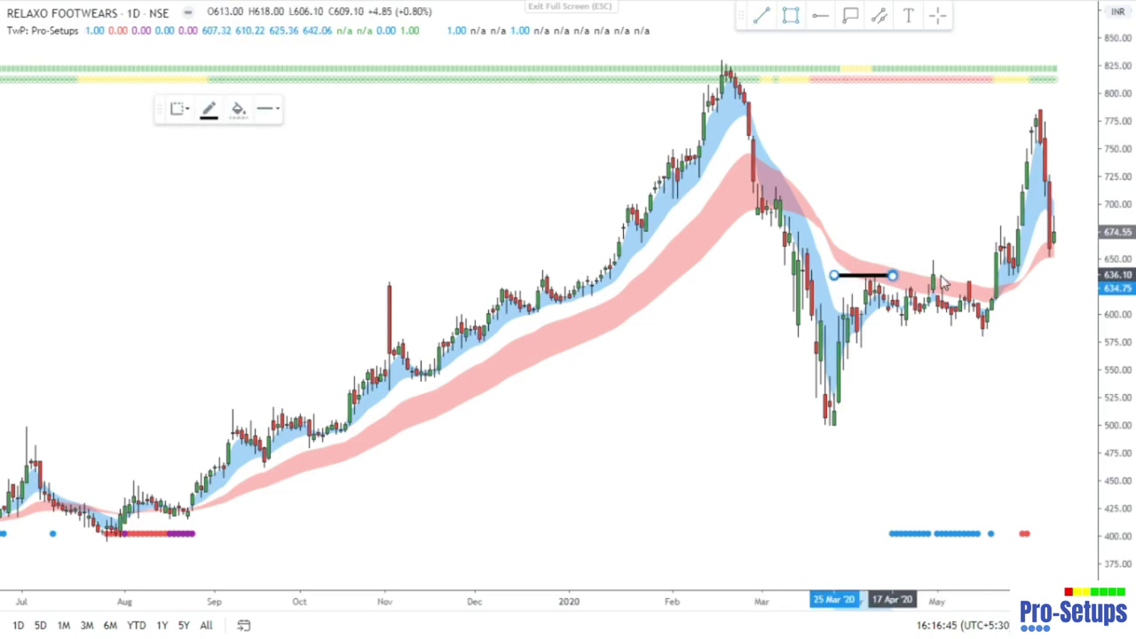
click(1001, 315)
drag(1001, 315, 1008, 323)
click(1049, 355)
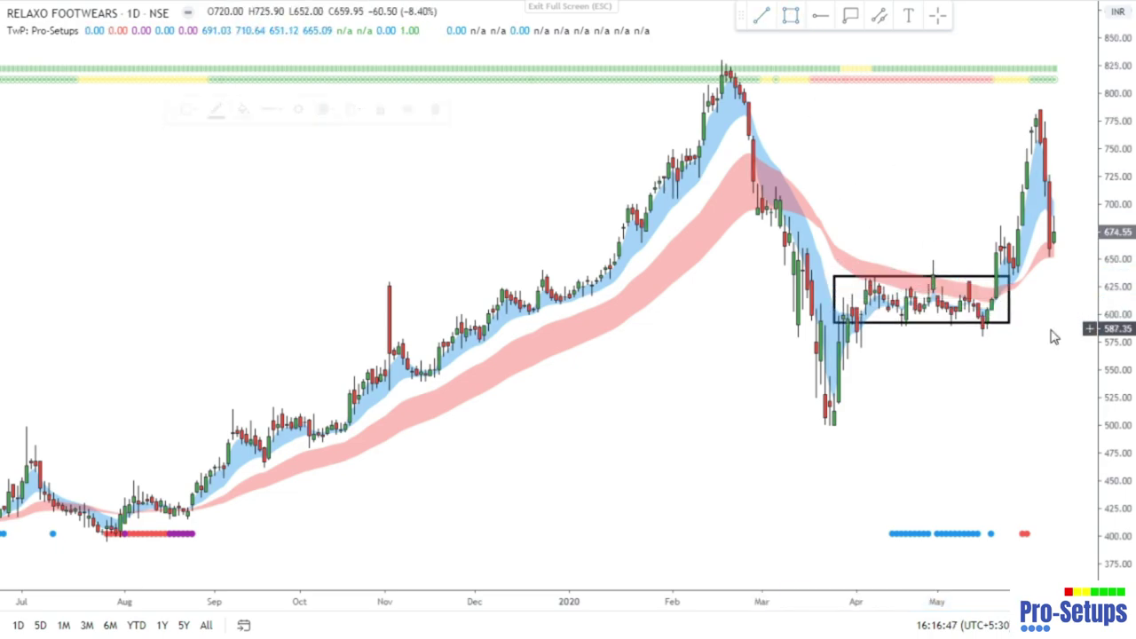
Step: Add a price label of 637.45 at the April–May 2020 rectangle's upper edge and one of 592.75 at its lower edge
drag(1050, 355, 1001, 358)
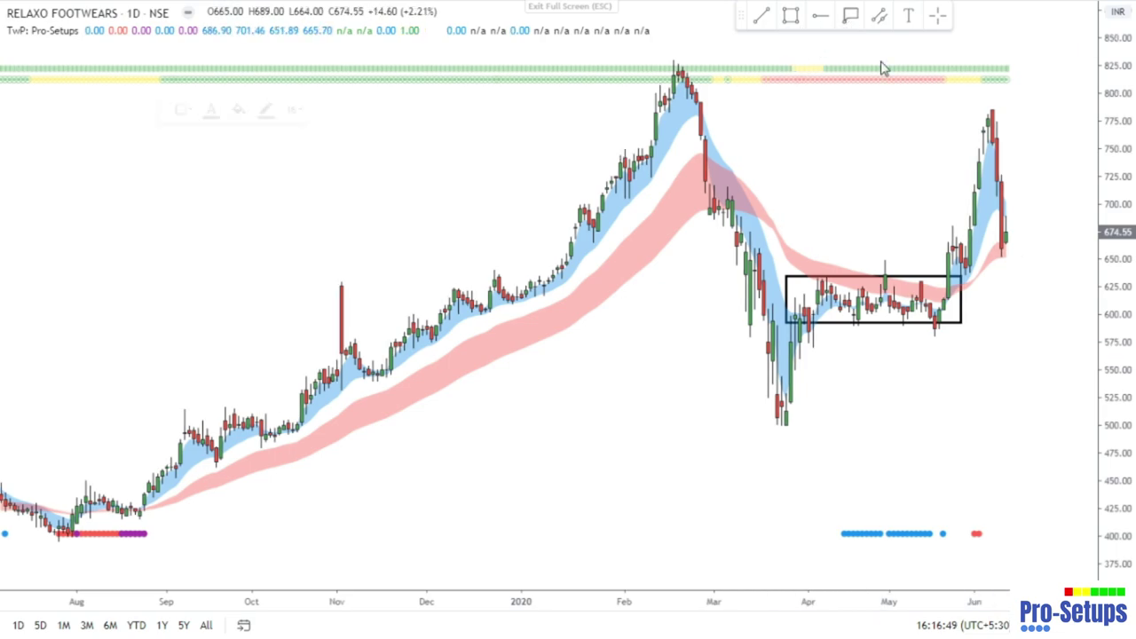
click(987, 254)
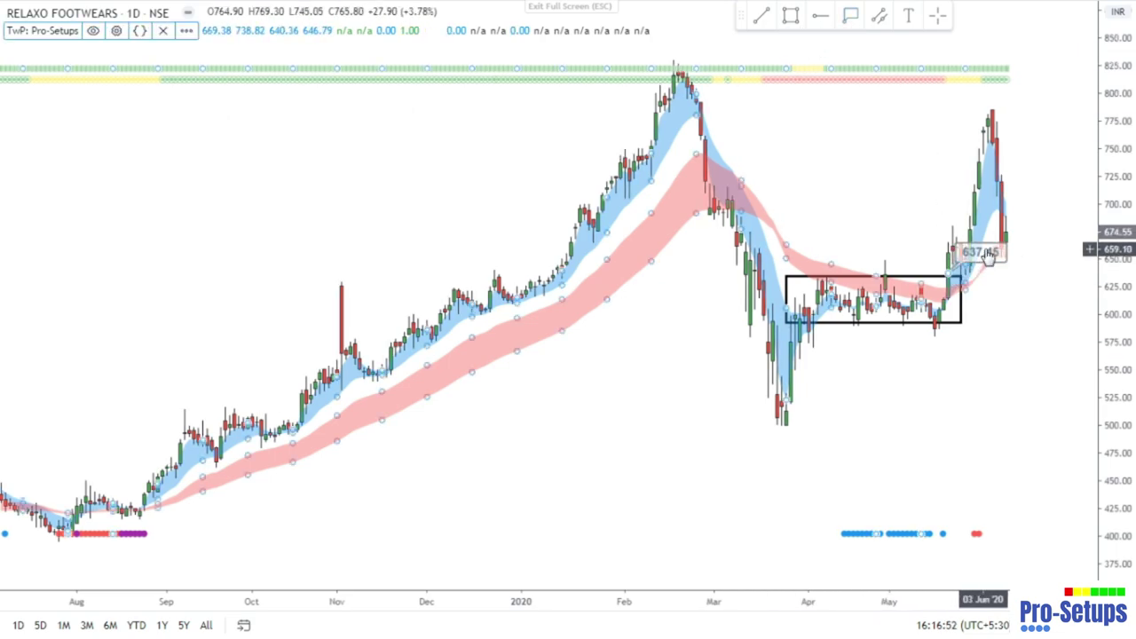
click(981, 71)
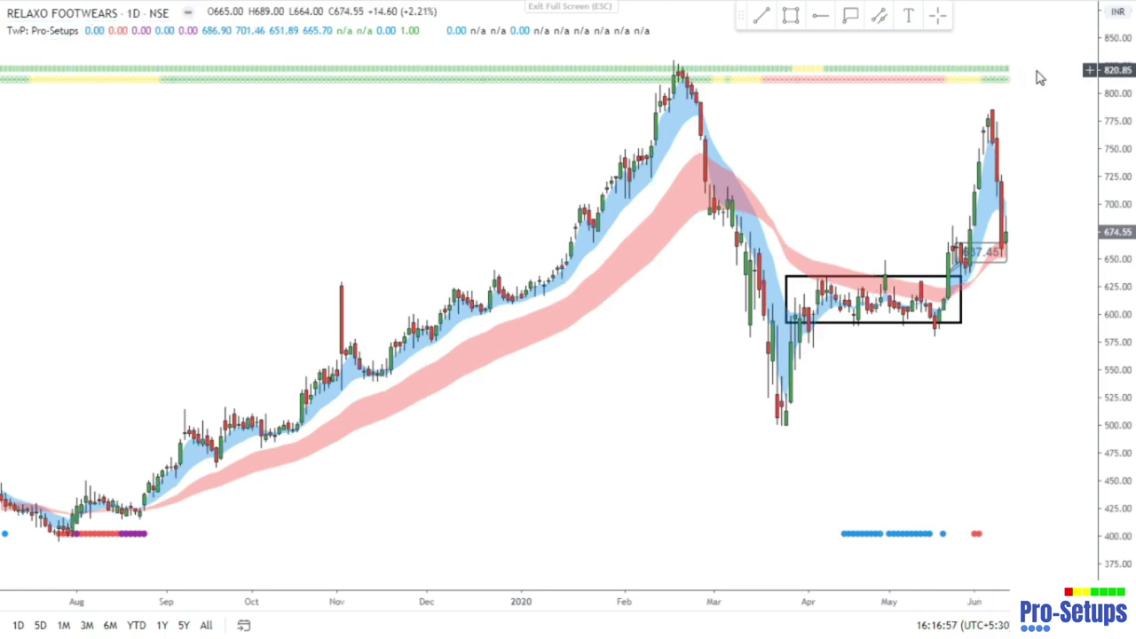
click(960, 292)
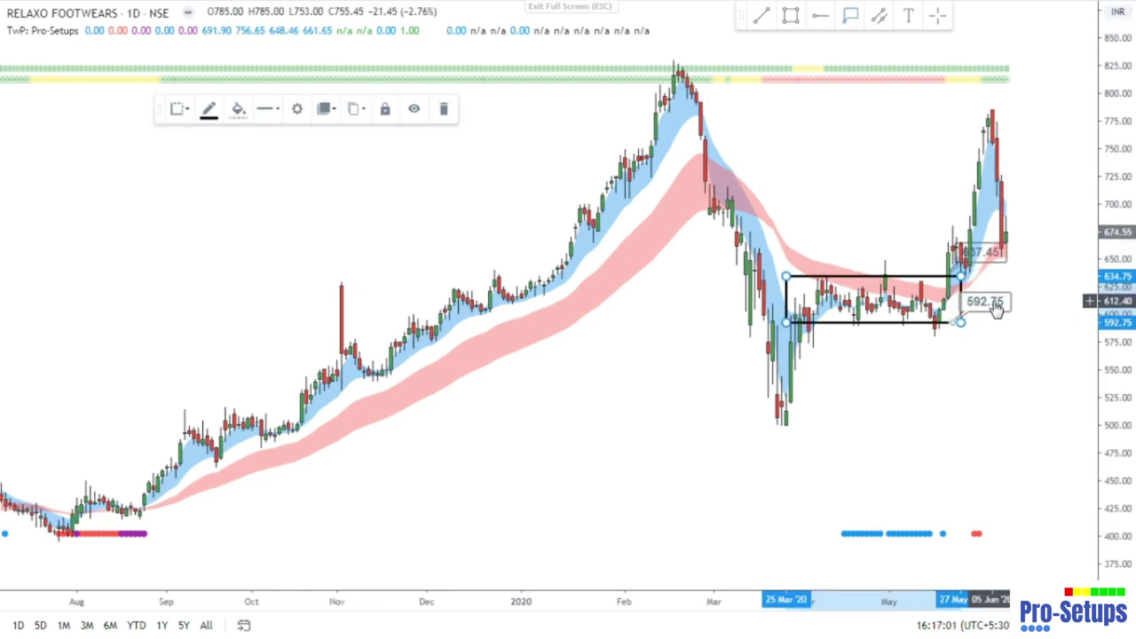
Step: Measure the price distance from the upper to the lower edge of the April–May 2020 rectangle
click(953, 301)
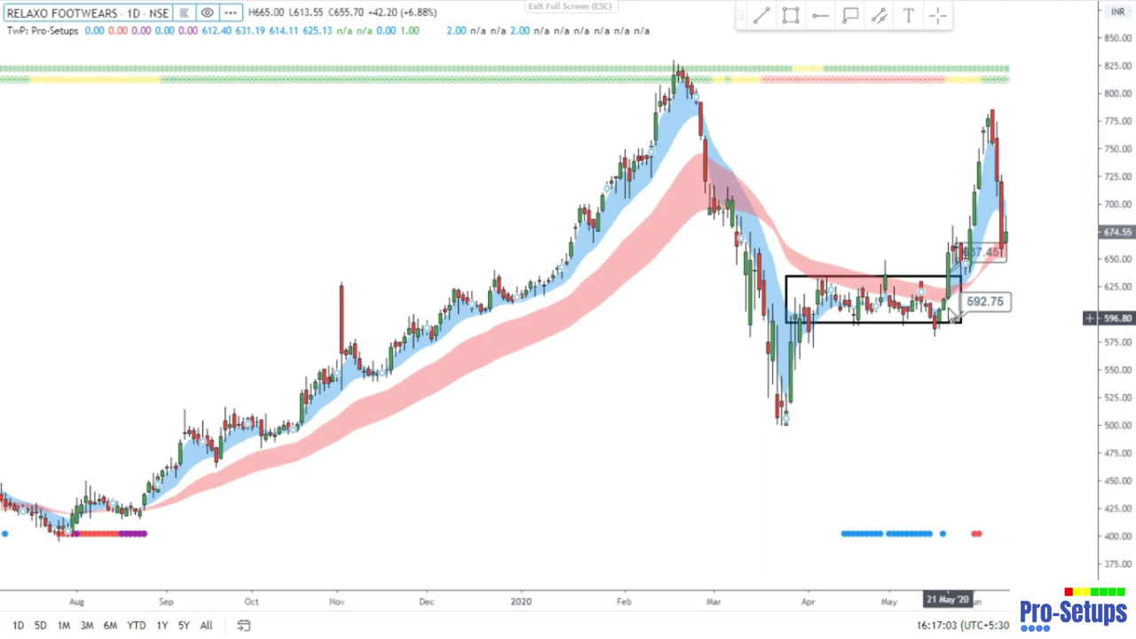
click(949, 281)
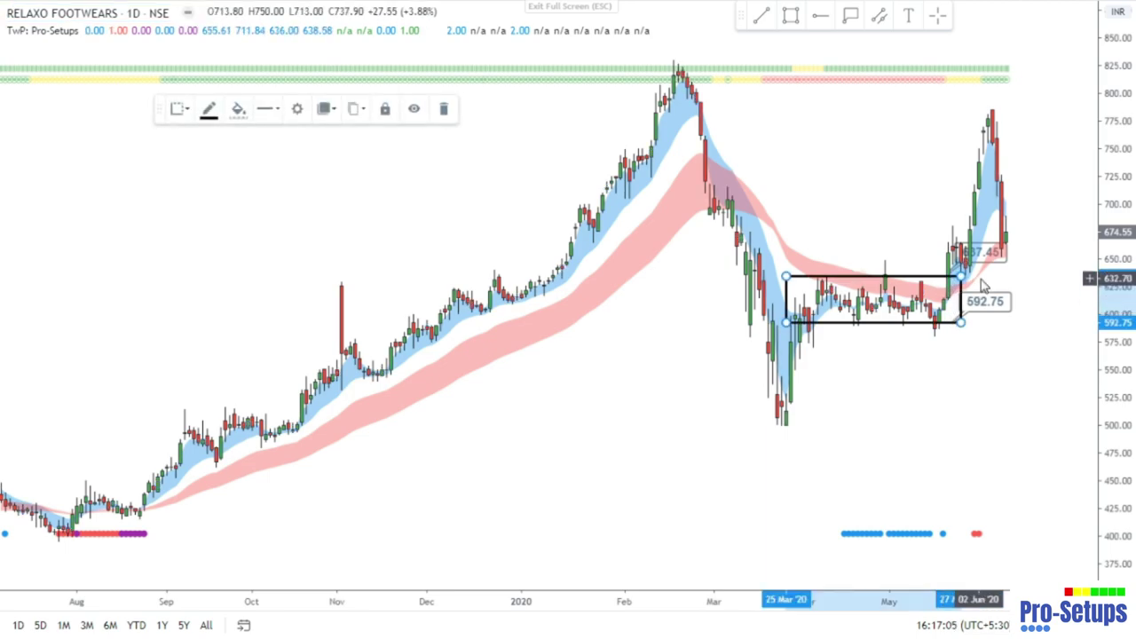
click(987, 284)
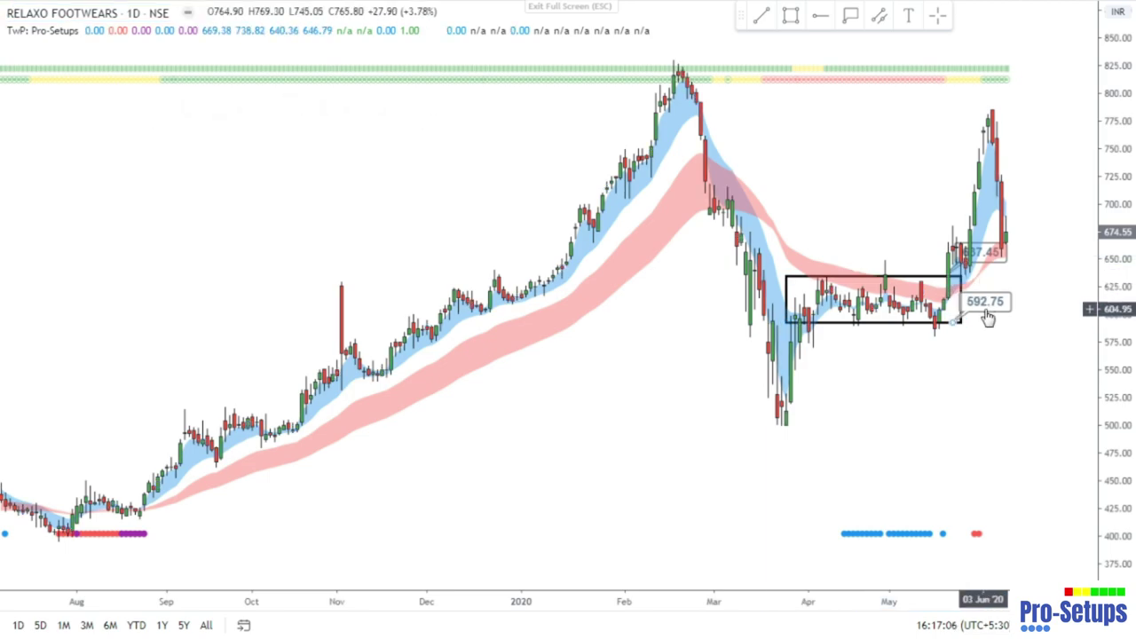
shift+click(949, 279)
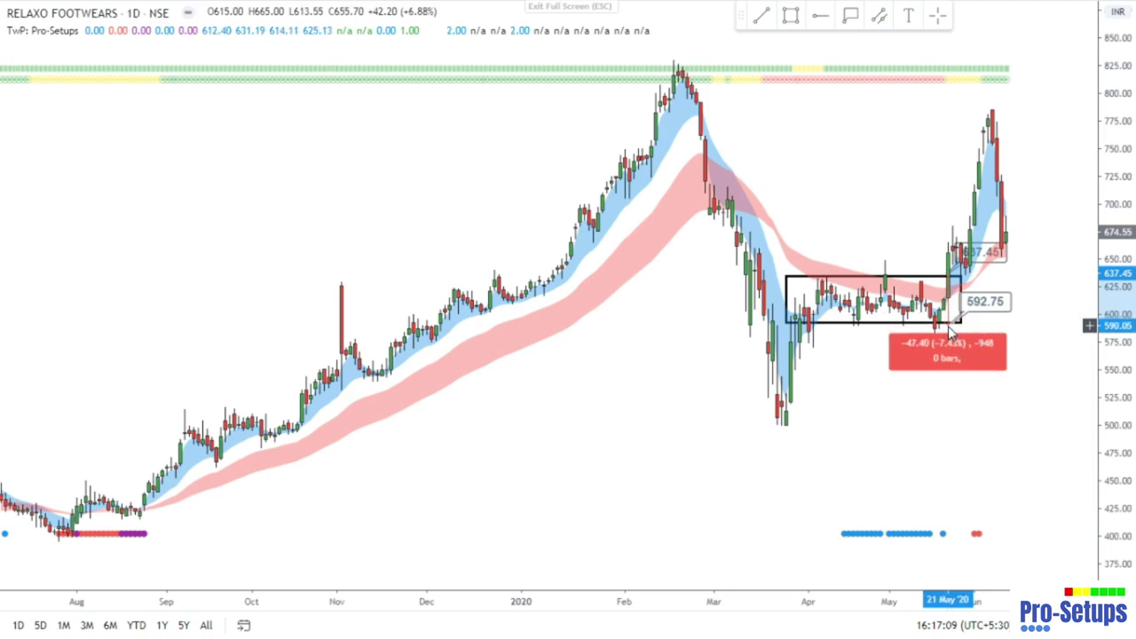
click(989, 400)
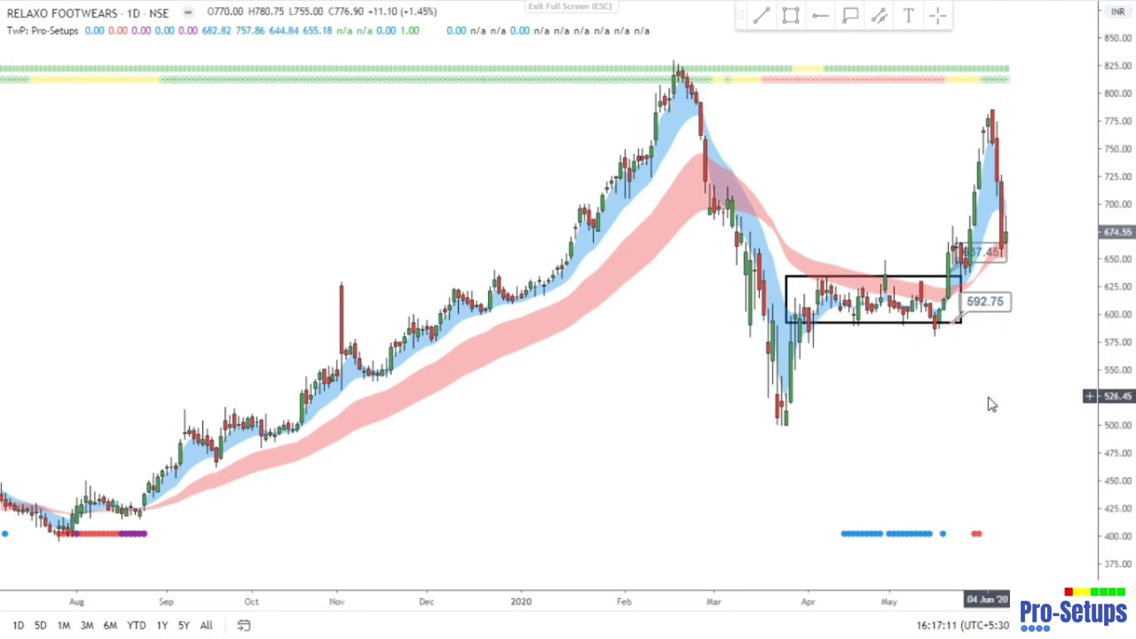
Step: Draw a rectangle around the August 2019 consolidation from 31 Jul '19 to 28 Aug '19, between about 438 and 415
scroll(991, 405, down, 2)
drag(307, 385, 614, 355)
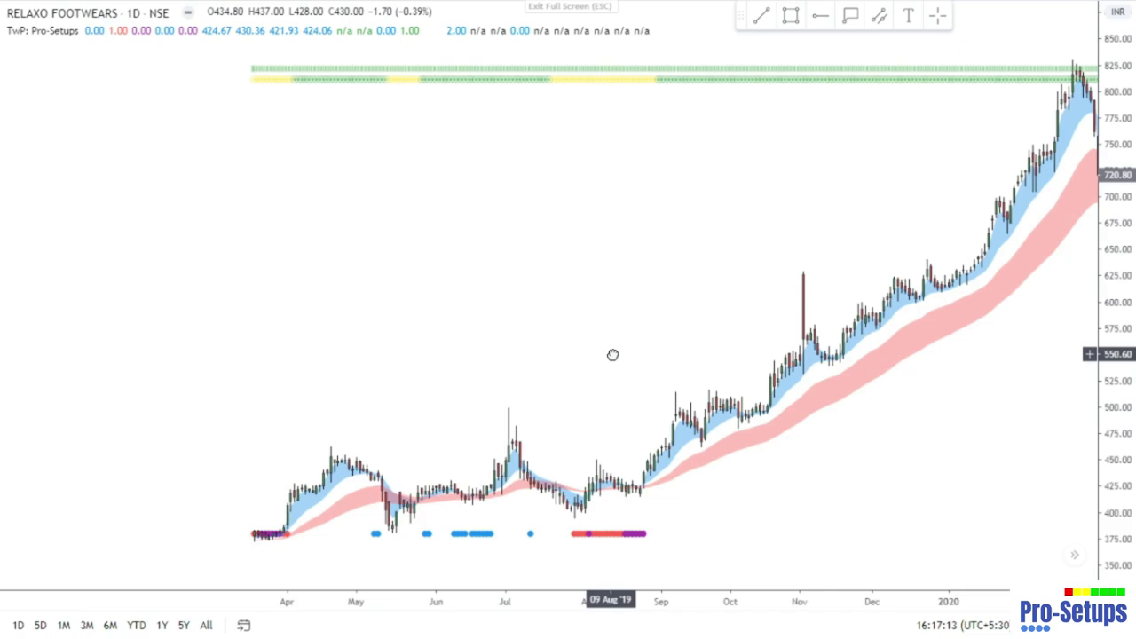
scroll(639, 364, up, 2)
drag(598, 342, 625, 343)
mouse_move(581, 540)
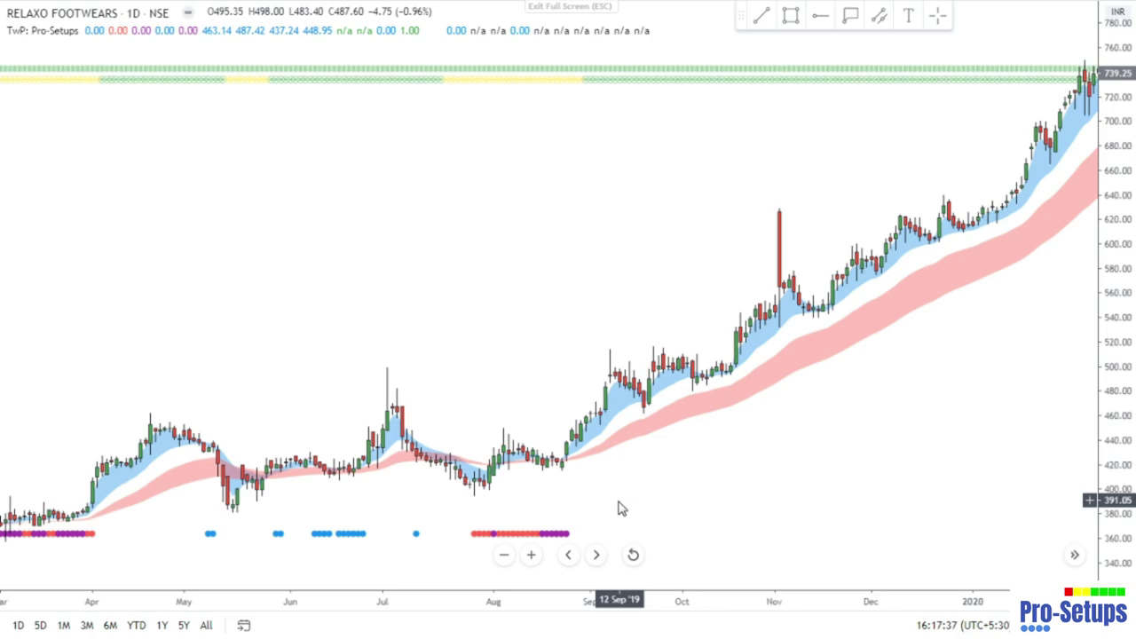
click(790, 16)
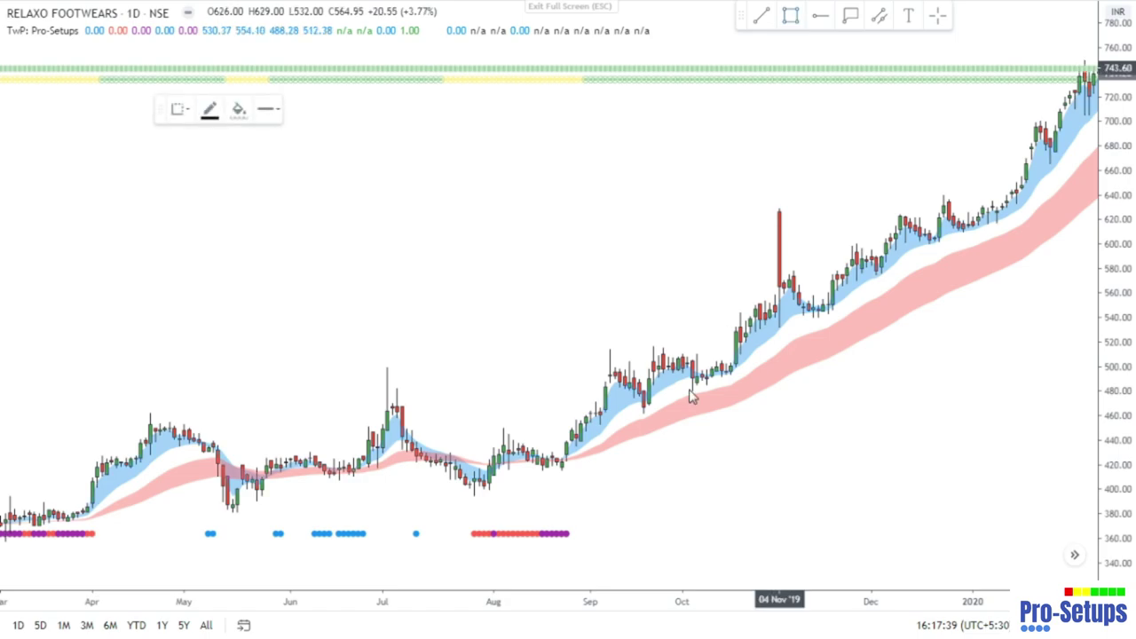
click(489, 442)
click(575, 470)
Step: Add a price label of 439.30 at the August 2019 rectangle's upper edge and one of 414.85 at its lower edge
click(850, 16)
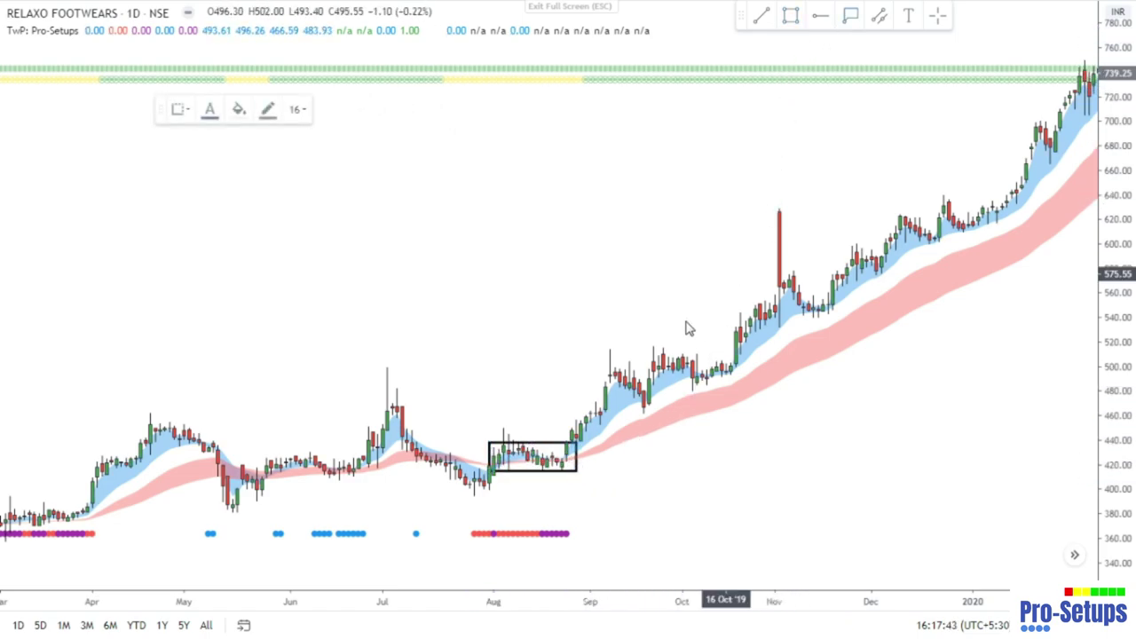
click(577, 443)
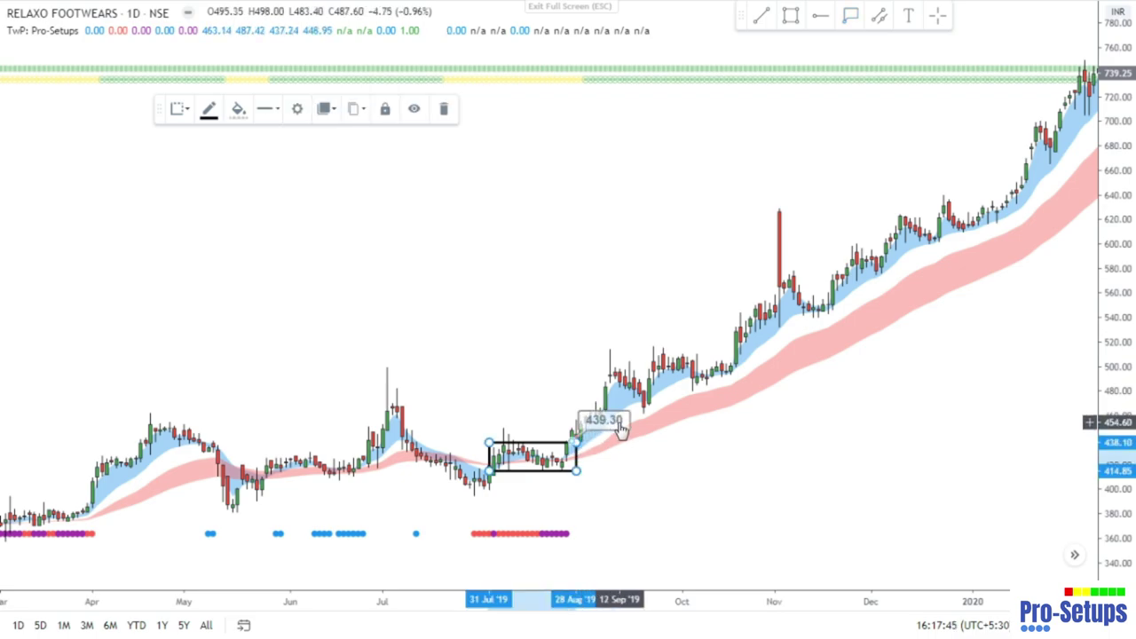
click(850, 16)
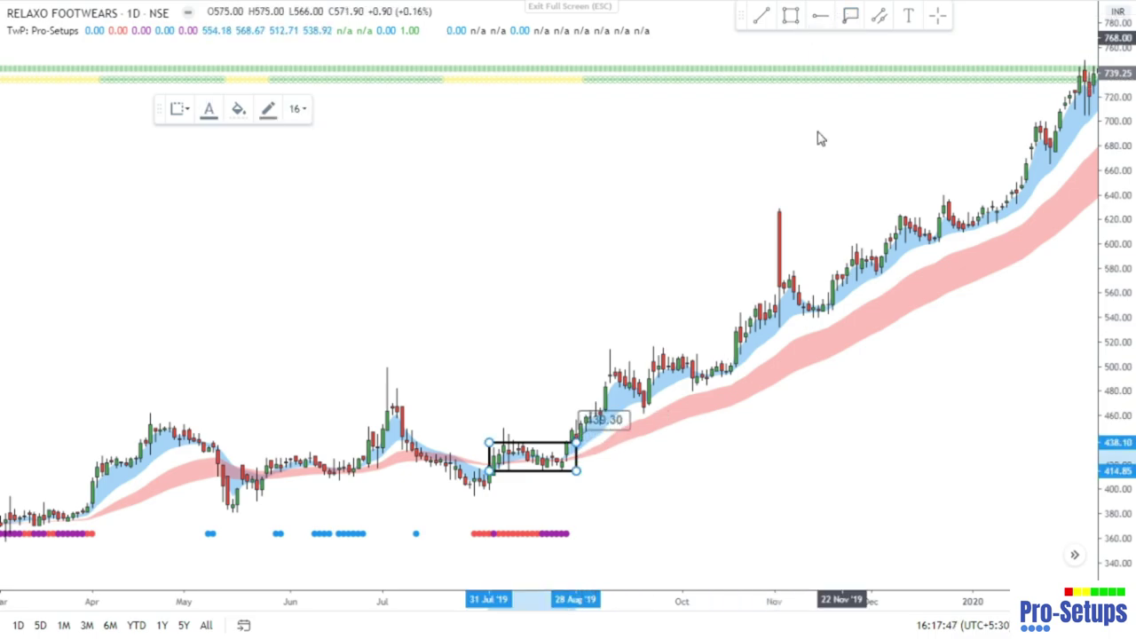
click(576, 471)
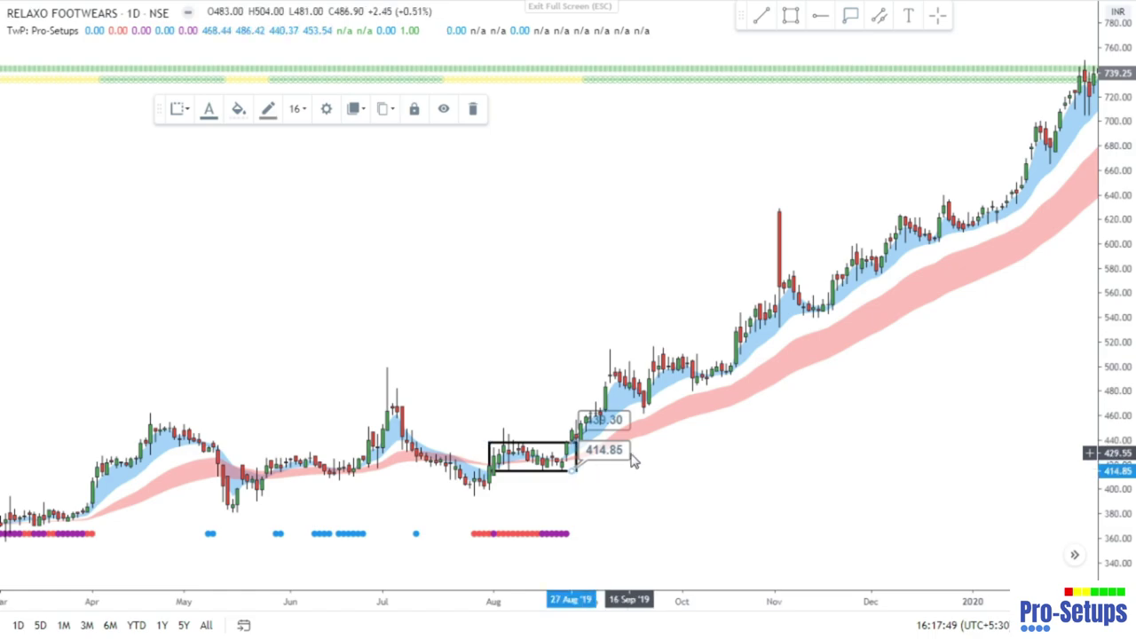
Step: Measure the price rise from the 27 Aug '19 breakout to 10 Feb '20
drag(841, 458, 640, 458)
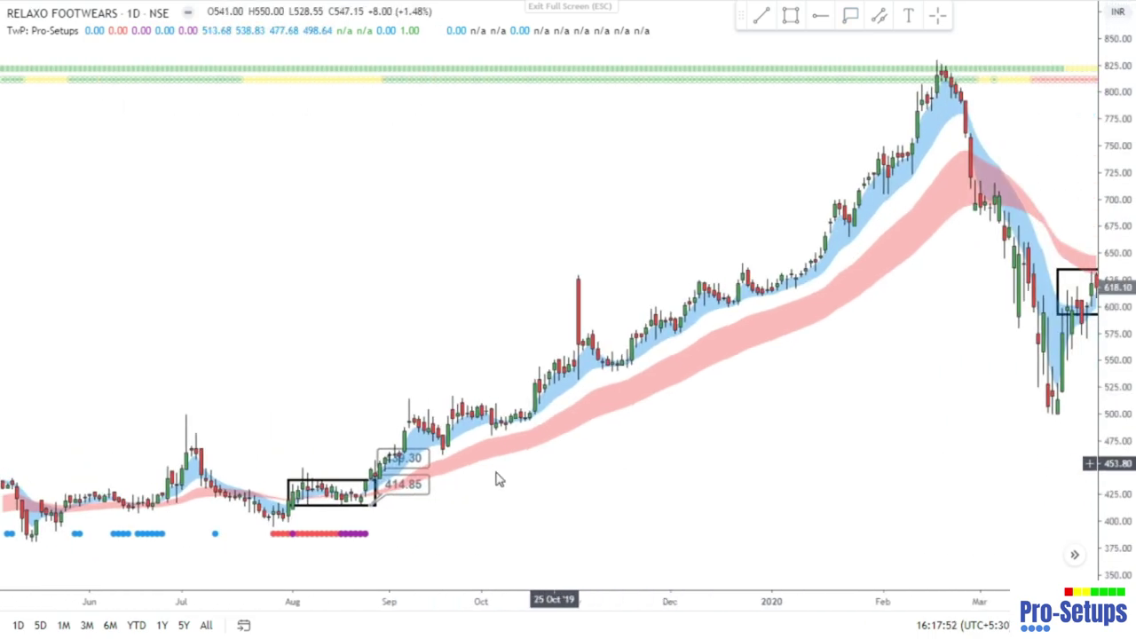
shift+click(370, 475)
click(913, 118)
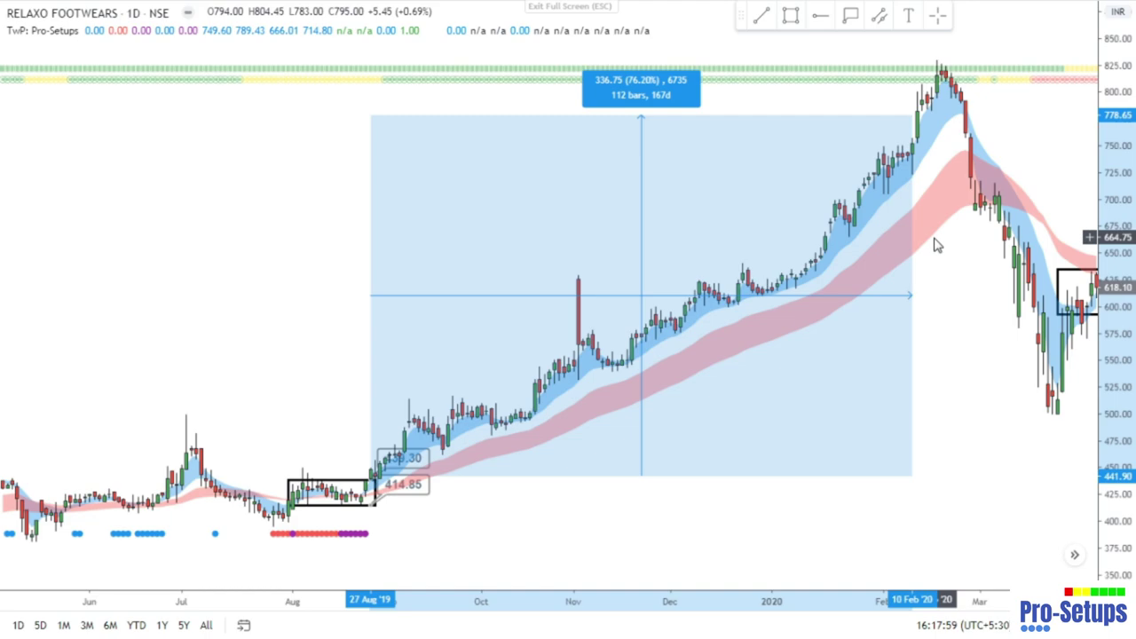
click(936, 246)
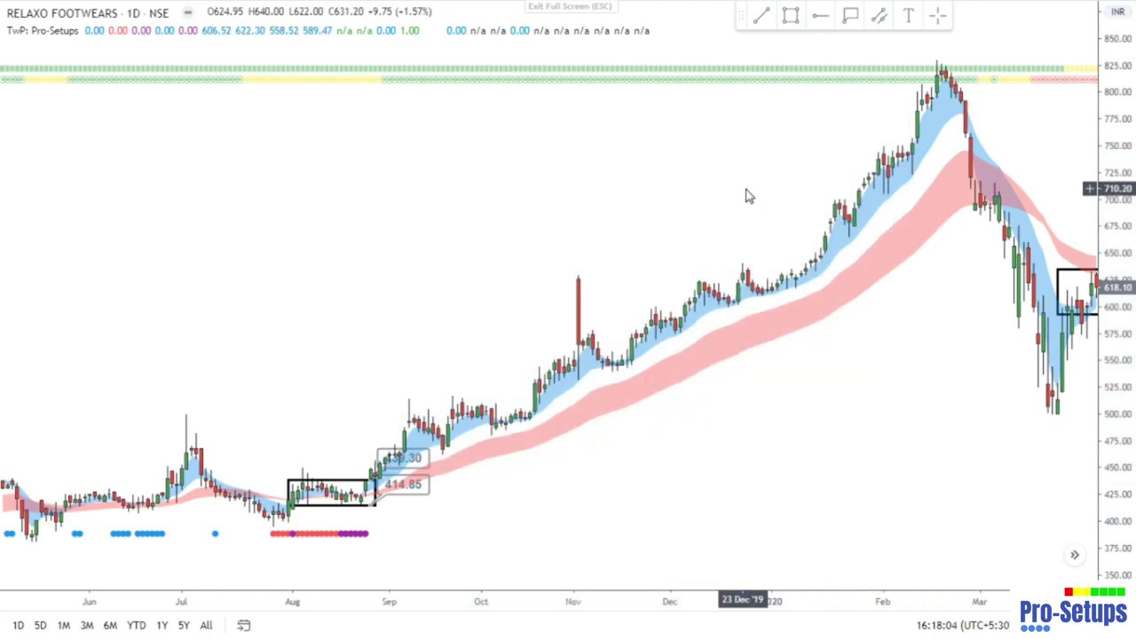
Step: Open the BATA INDIA daily chart and examine its trend and setup markers from mid 2019 to June 2020
text(BATA INDIA)
key(Return)
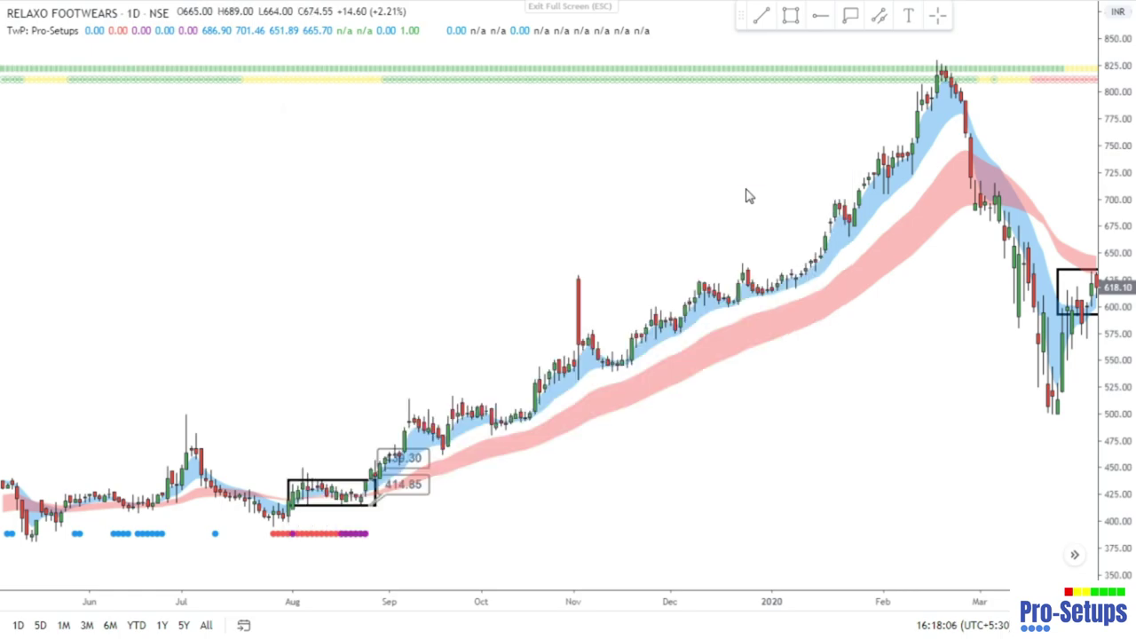
drag(882, 299, 510, 347)
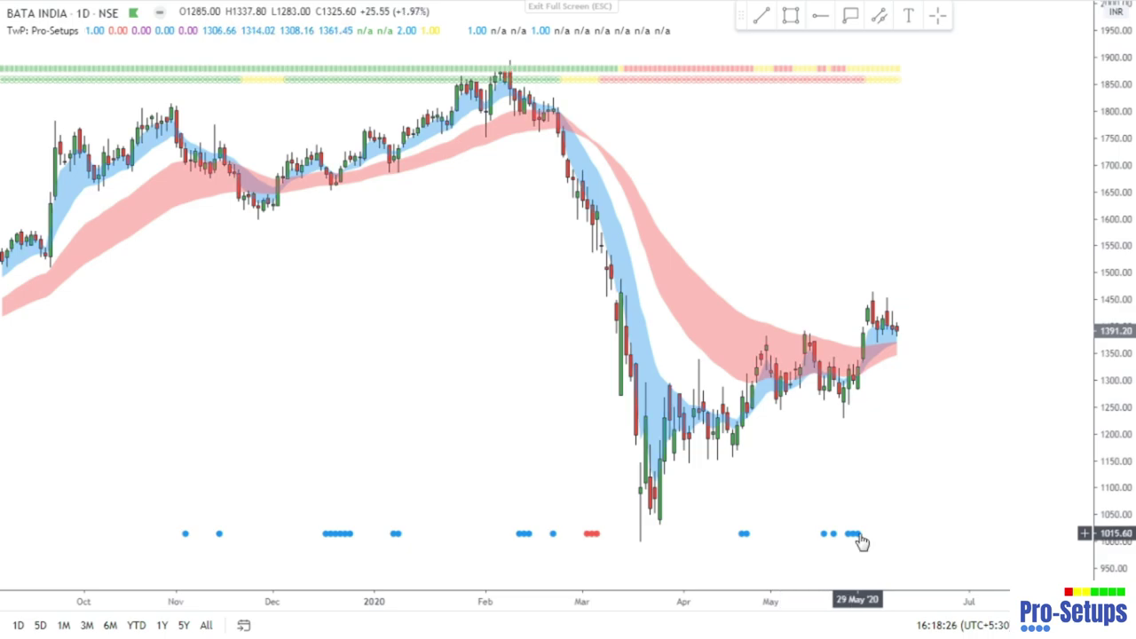
drag(467, 332, 801, 352)
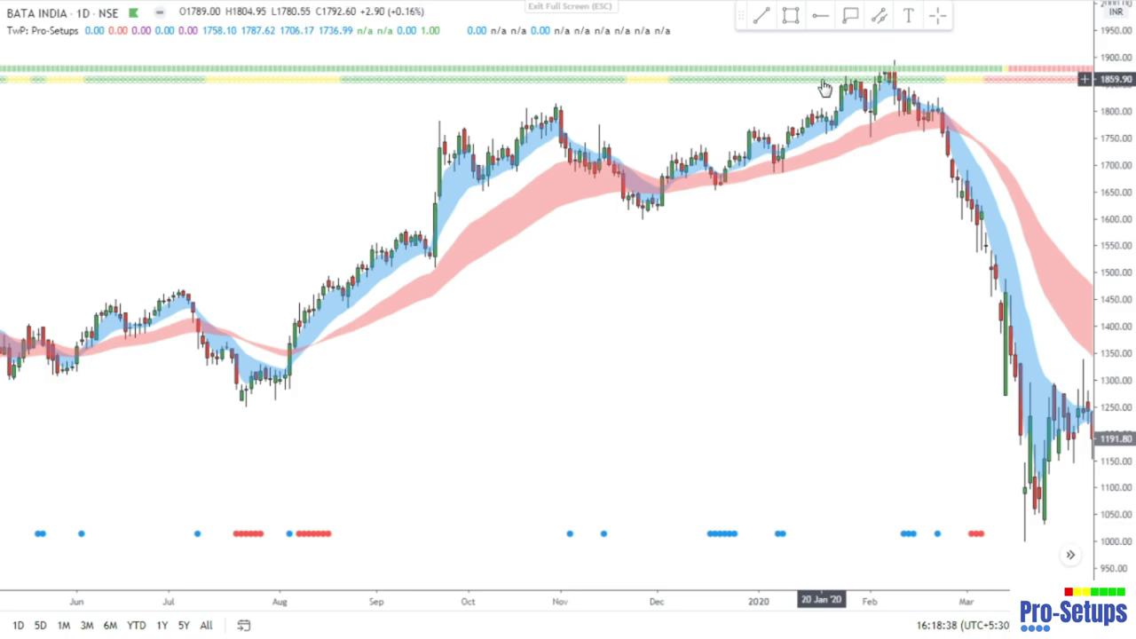
drag(652, 332, 672, 332)
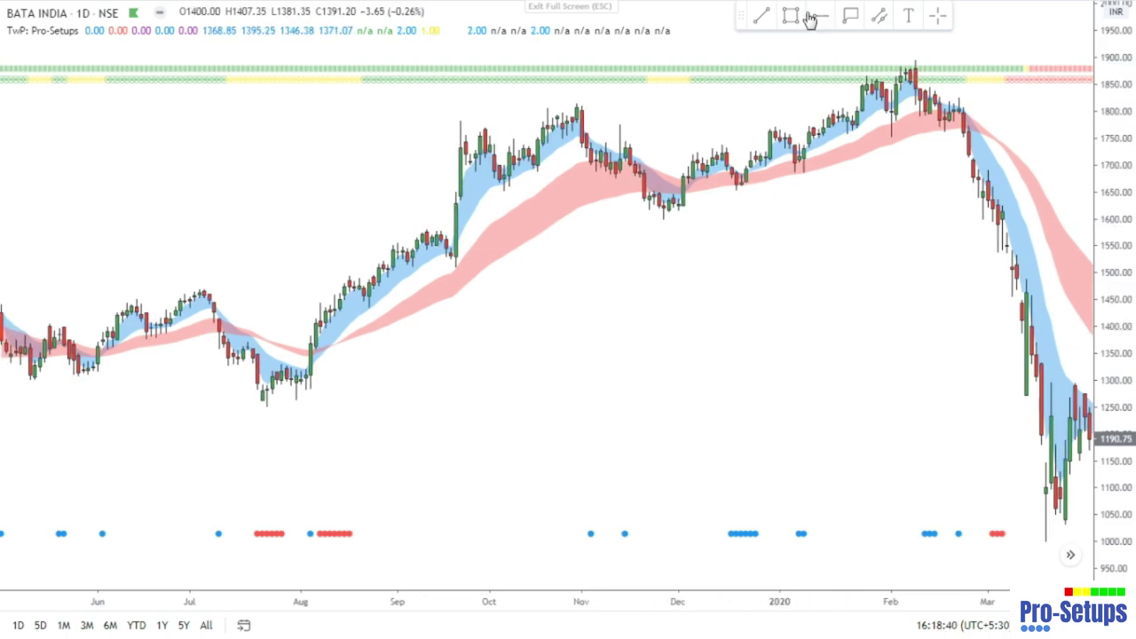
click(794, 94)
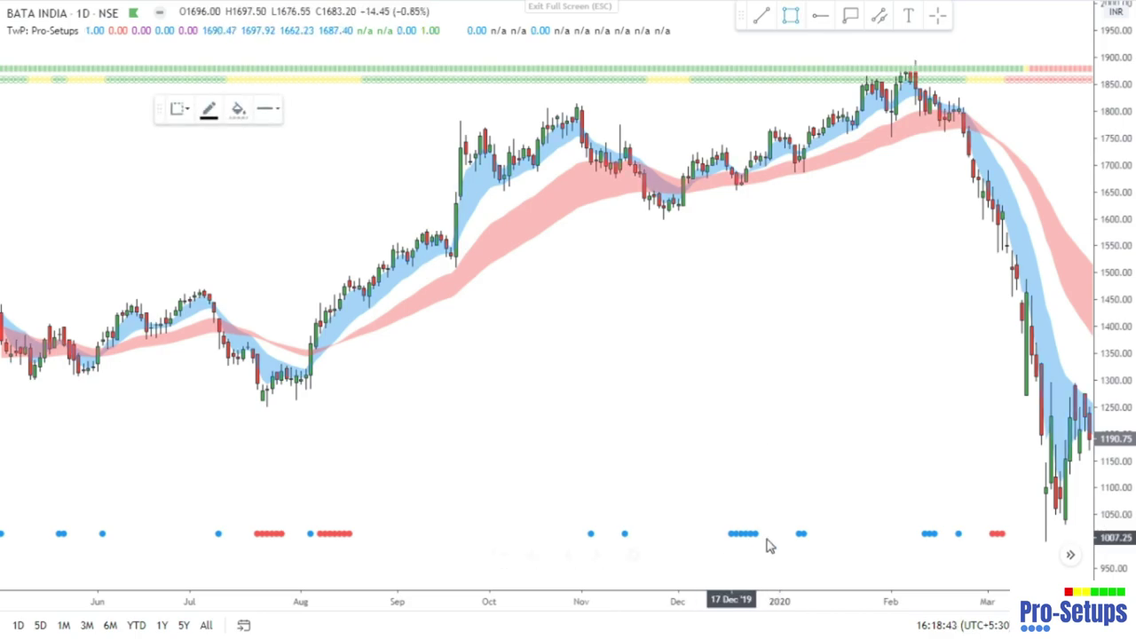
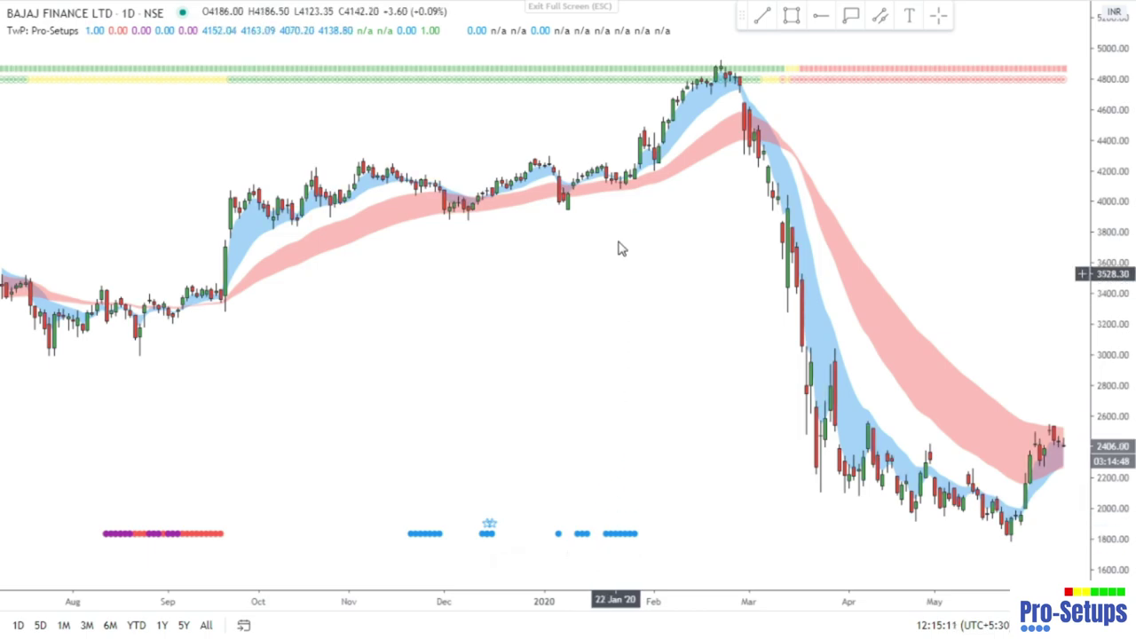
Step: On the Bajaj Finance daily chart, draw a rectangle around the consolidation from 20 Jan '20 to 29 Jan '20, between about 4207 and 4071
click(792, 16)
drag(591, 163, 612, 185)
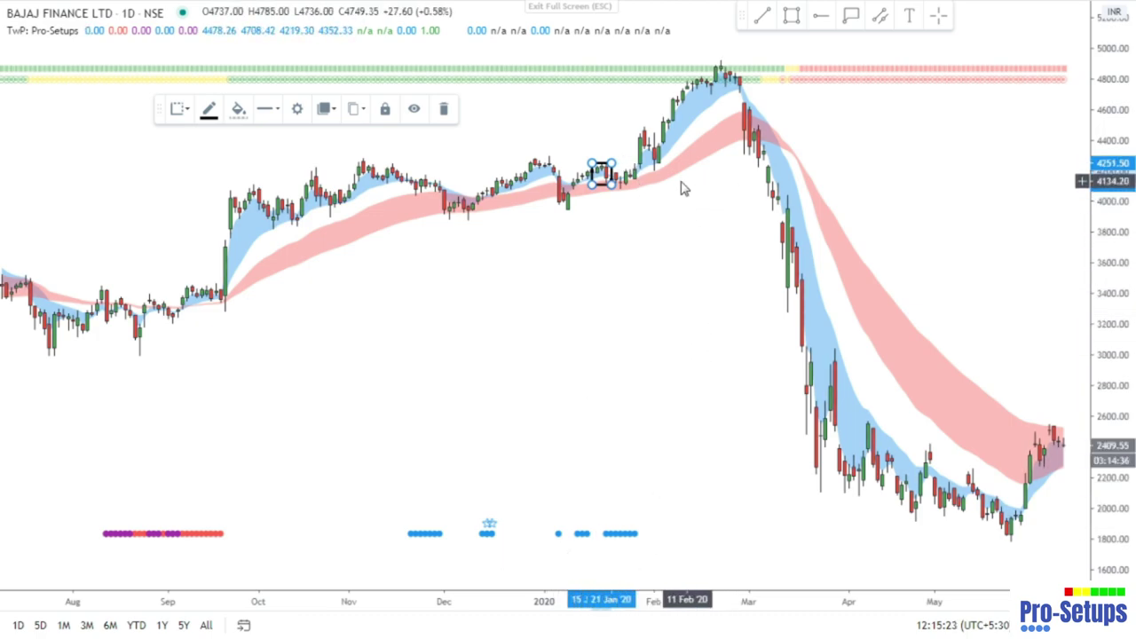
click(743, 203)
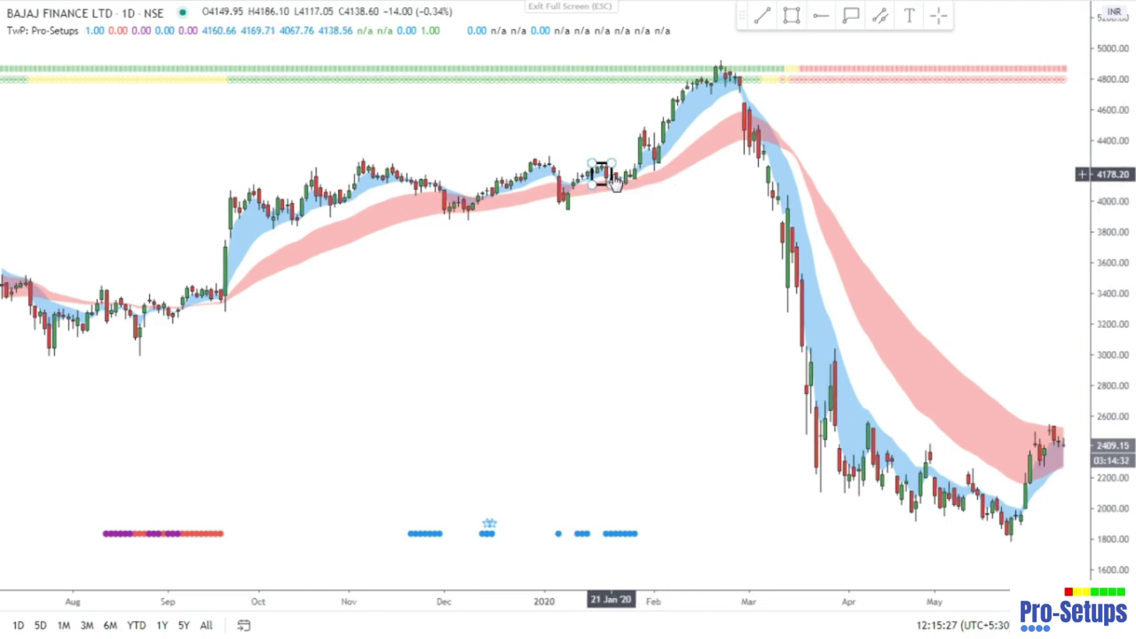
drag(614, 180, 645, 199)
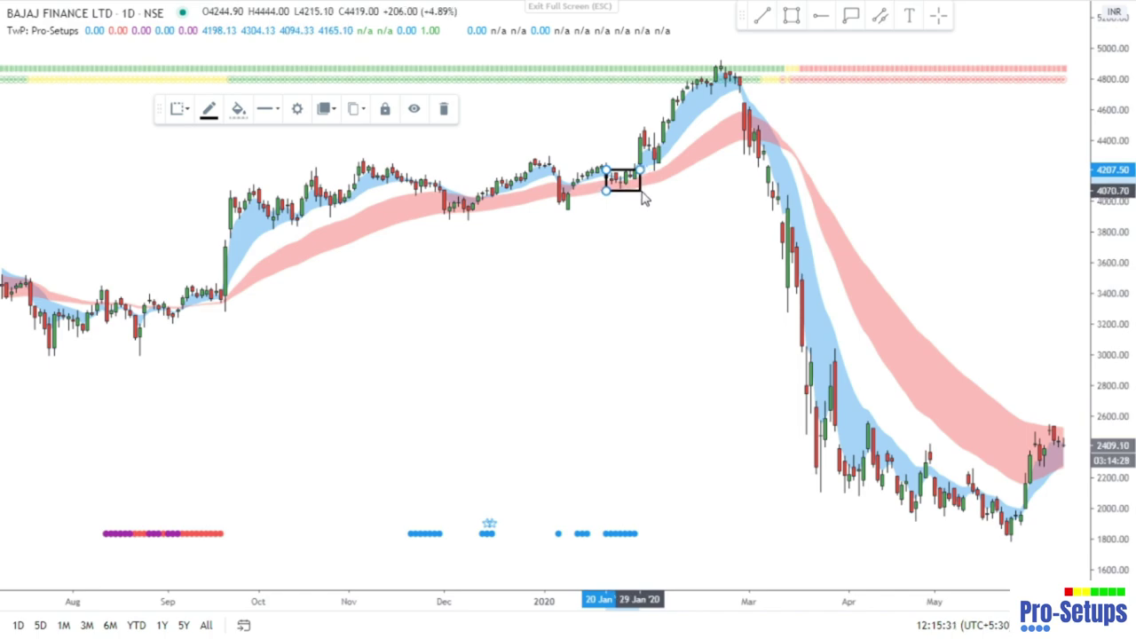
click(634, 200)
Step: Measure the price distance from the upper to the lower edge of the January 2020 rectangle
scroll(626, 245, up, 2)
scroll(396, 337, up, 1)
mouse_move(625, 245)
mouse_down()
mouse_move(396, 337)
mouse_move(701, 349)
mouse_move(672, 358)
mouse_up()
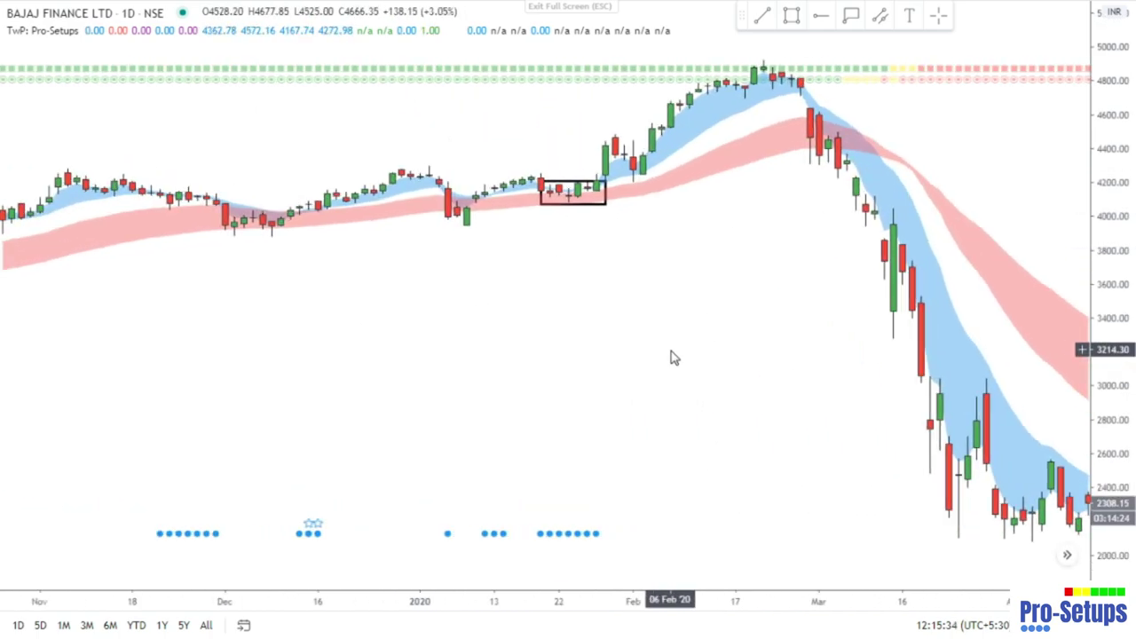
click(586, 206)
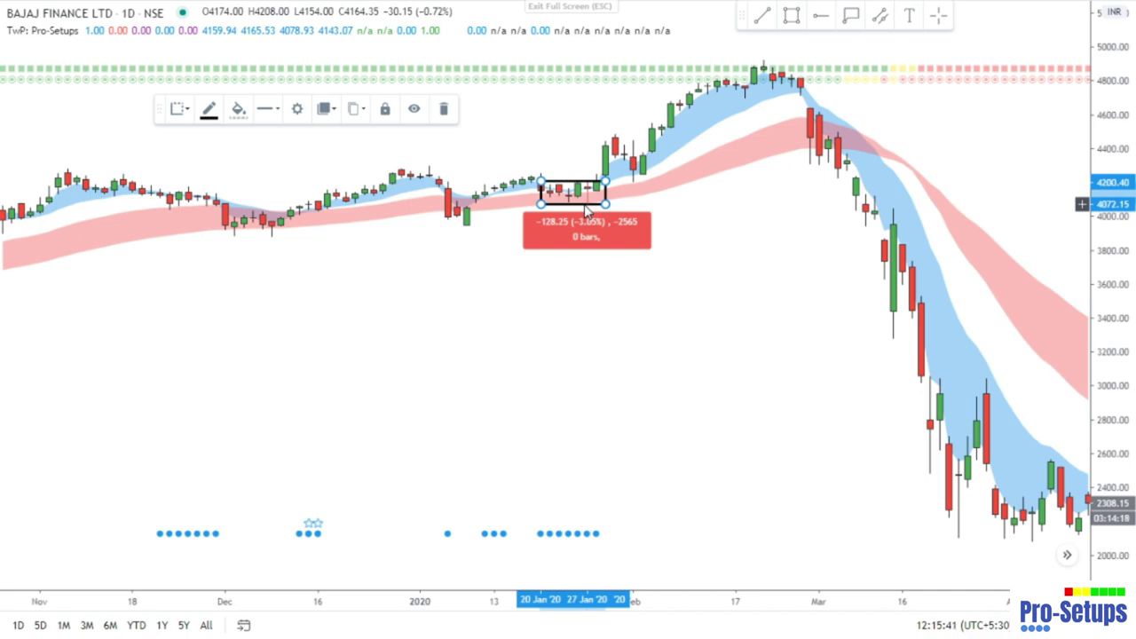
Step: Add a price label at the January 2020 rectangle's upper edge and one of 4067.75 at its lower edge
click(852, 16)
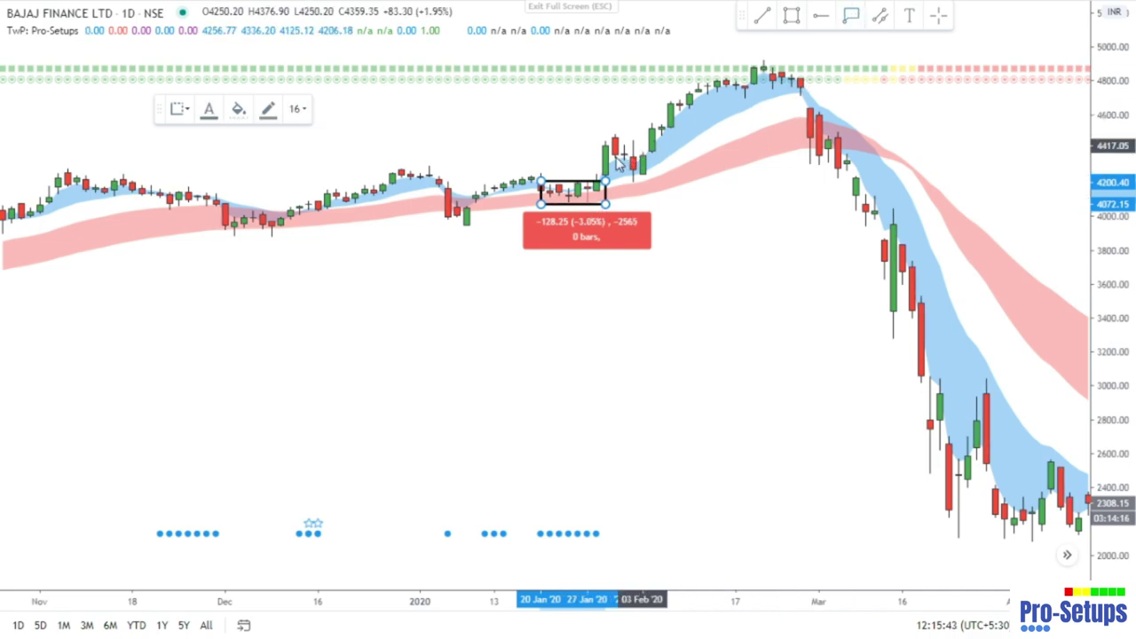
click(602, 184)
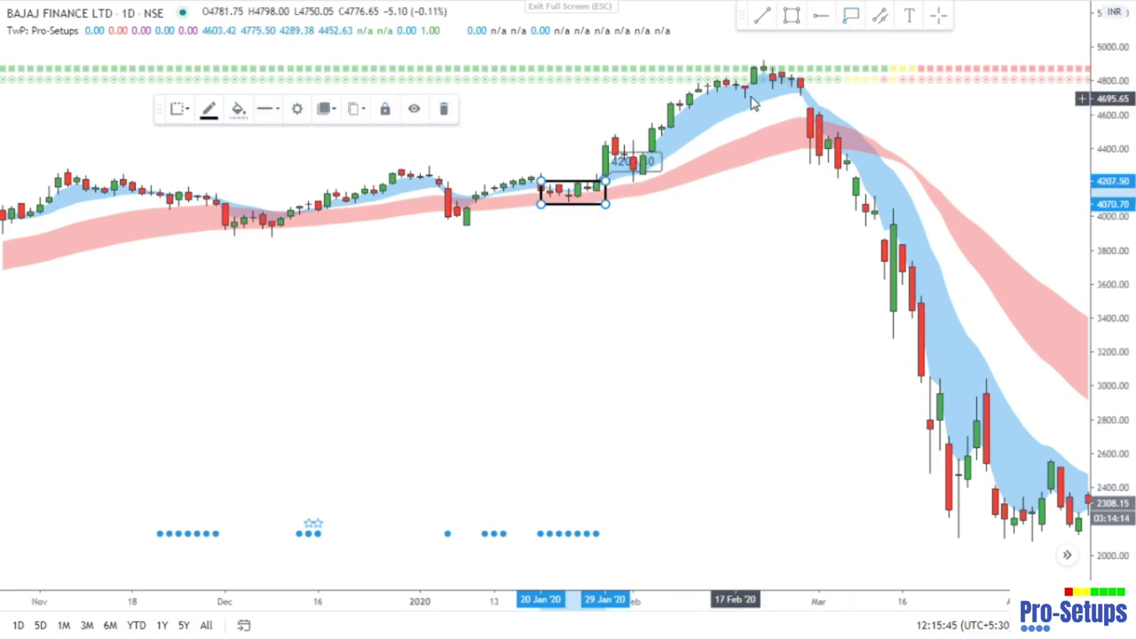
click(851, 18)
click(601, 208)
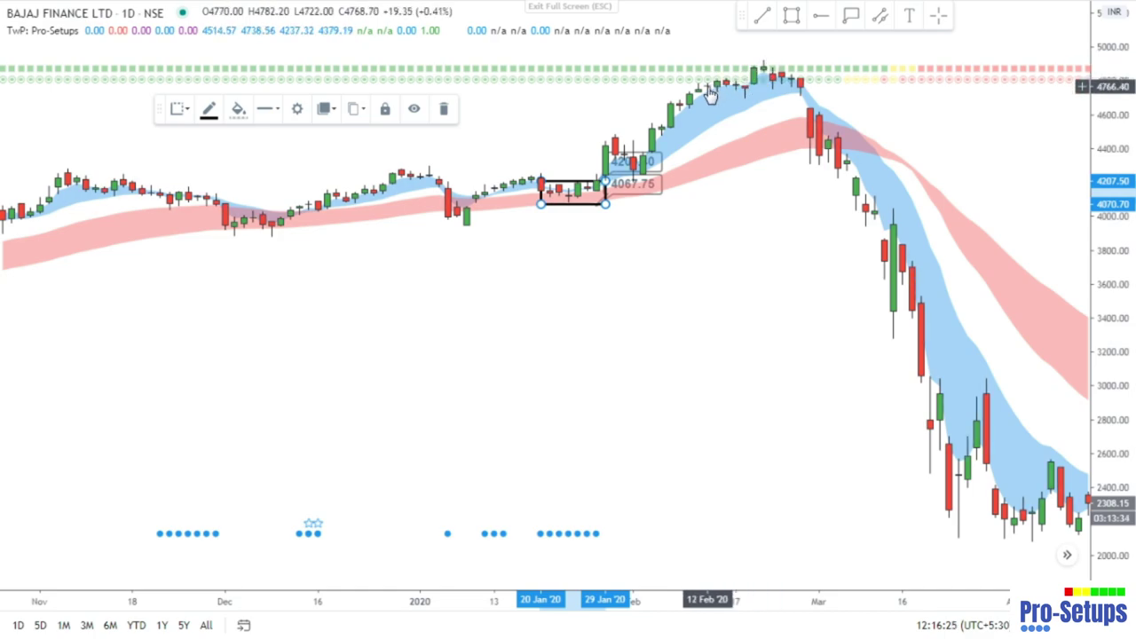
Step: Measure the price rise from the late January 2020 breakout to about 12 Feb '20
shift+click(606, 173)
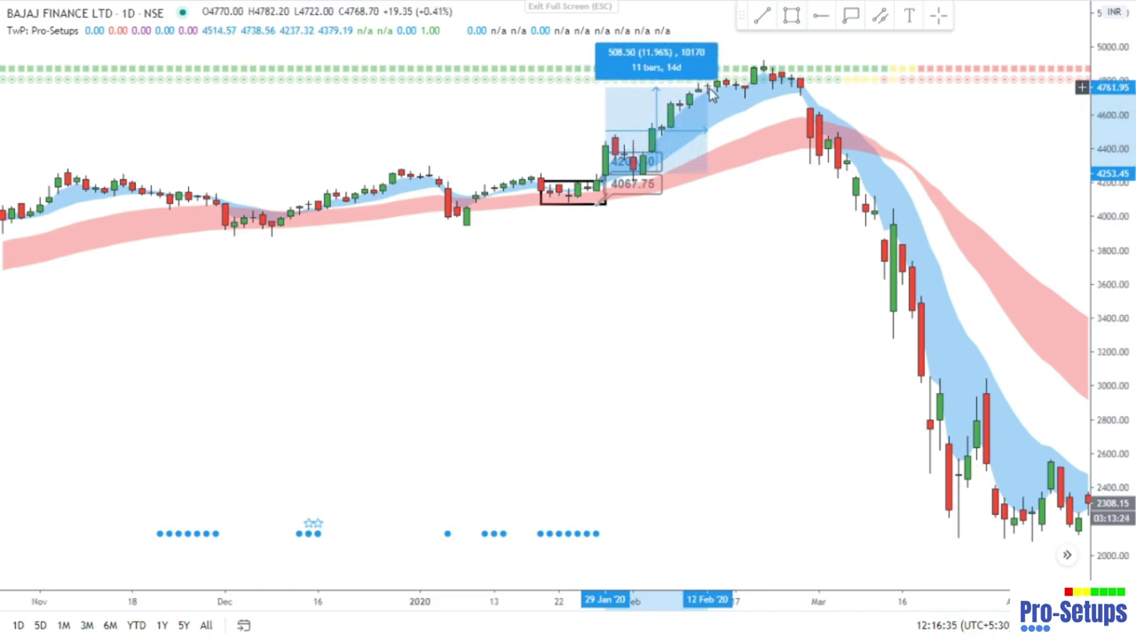
click(704, 95)
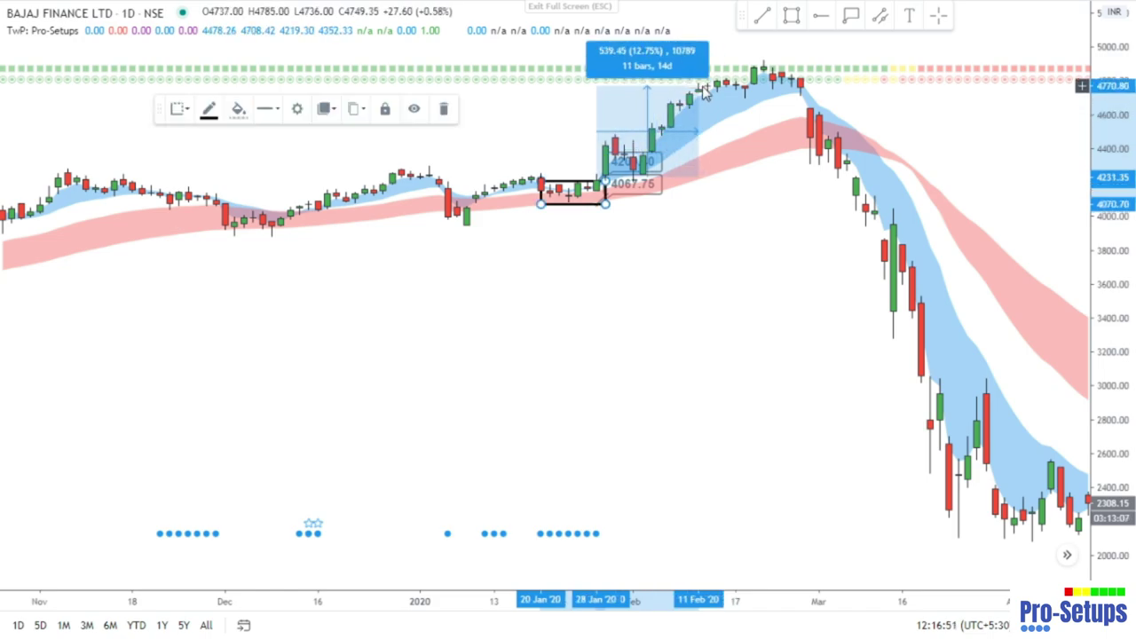
Step: Draw a horizontal trend line at about 4691 beneath the February 2020 highs, from 11 Feb '20 to 3 Mar '20
click(705, 95)
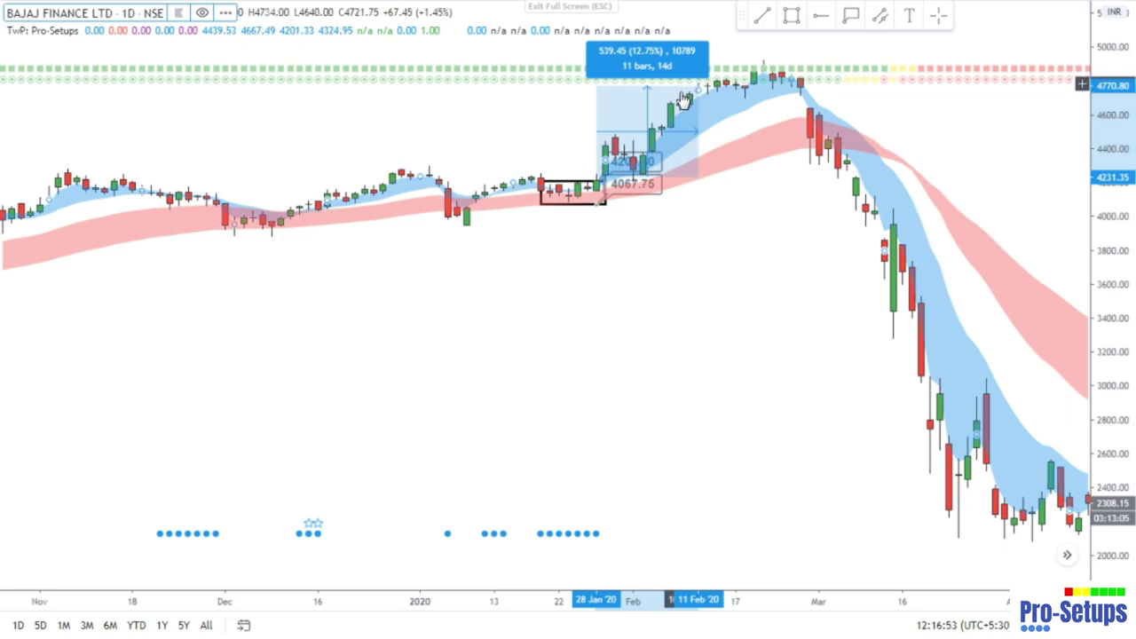
click(734, 100)
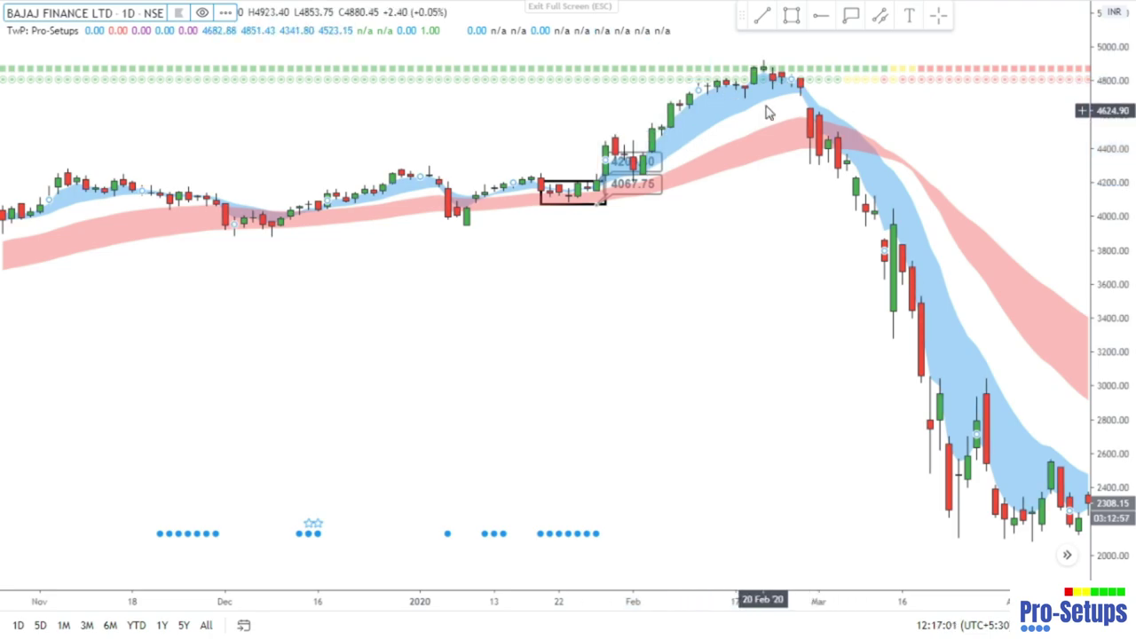
click(763, 18)
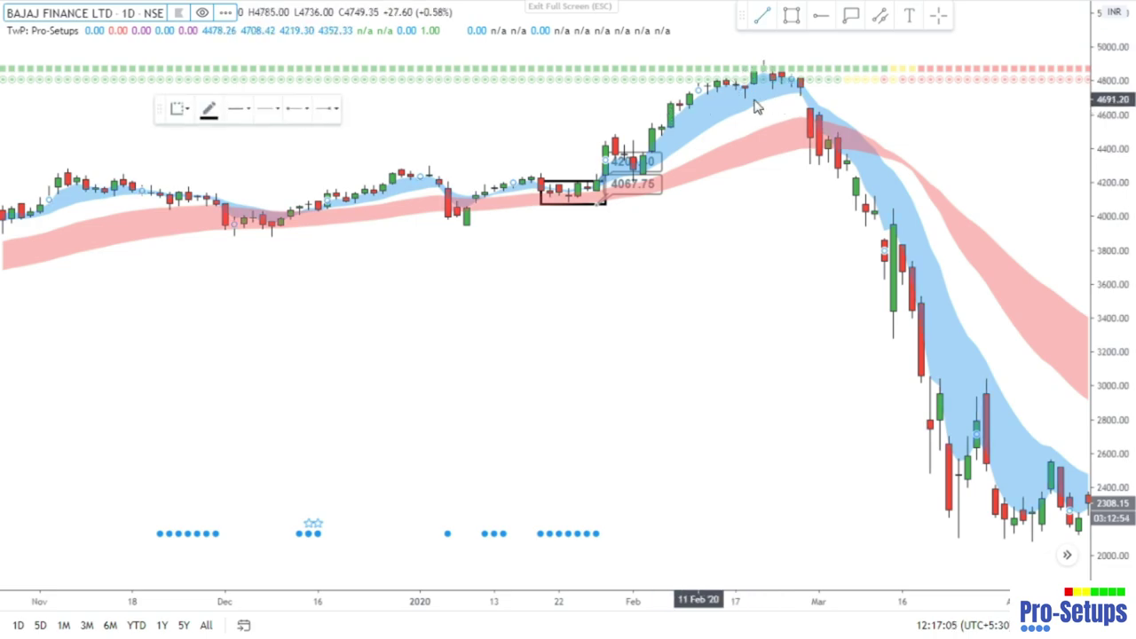
click(699, 98)
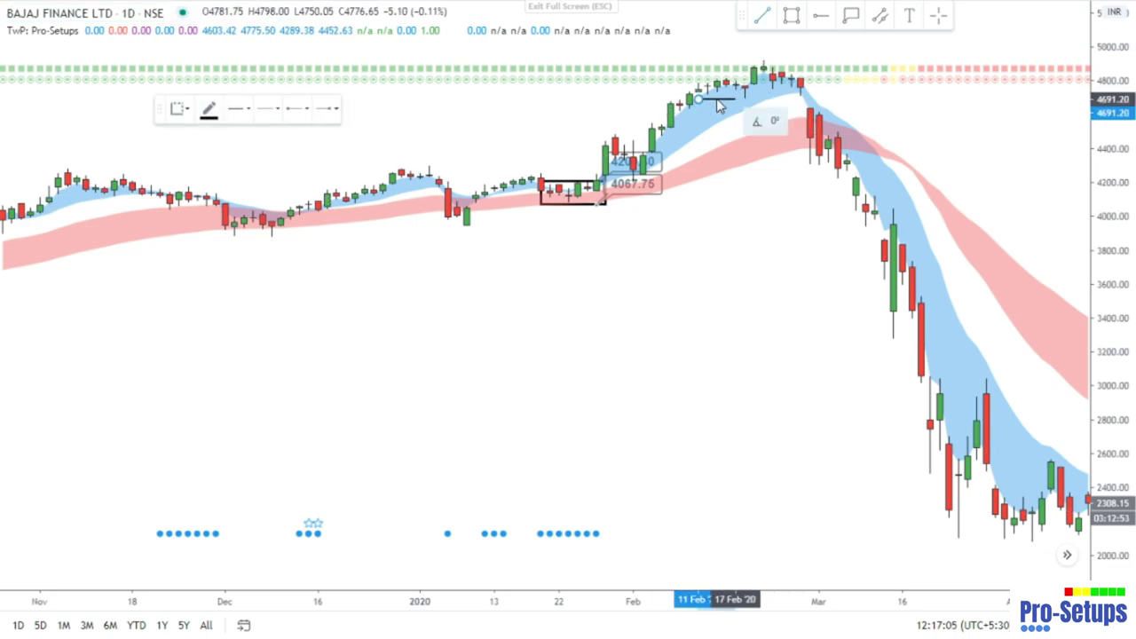
click(827, 99)
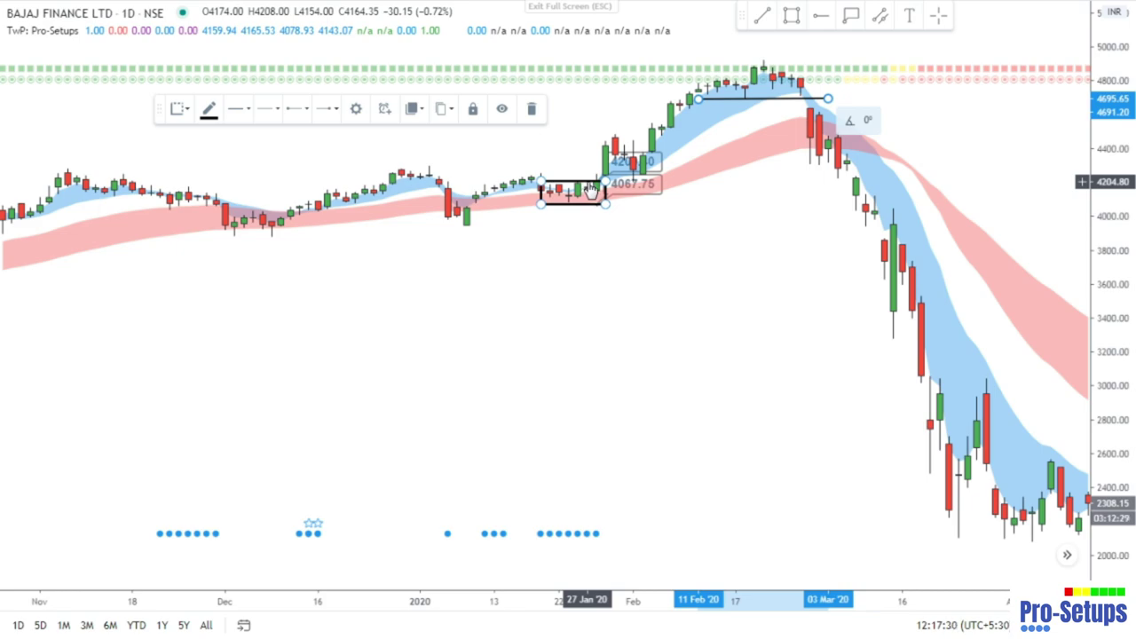
Step: Measure the price drop from the upper to the lower edge of the January 2020 rectangle at 27 Jan '20
click(590, 189)
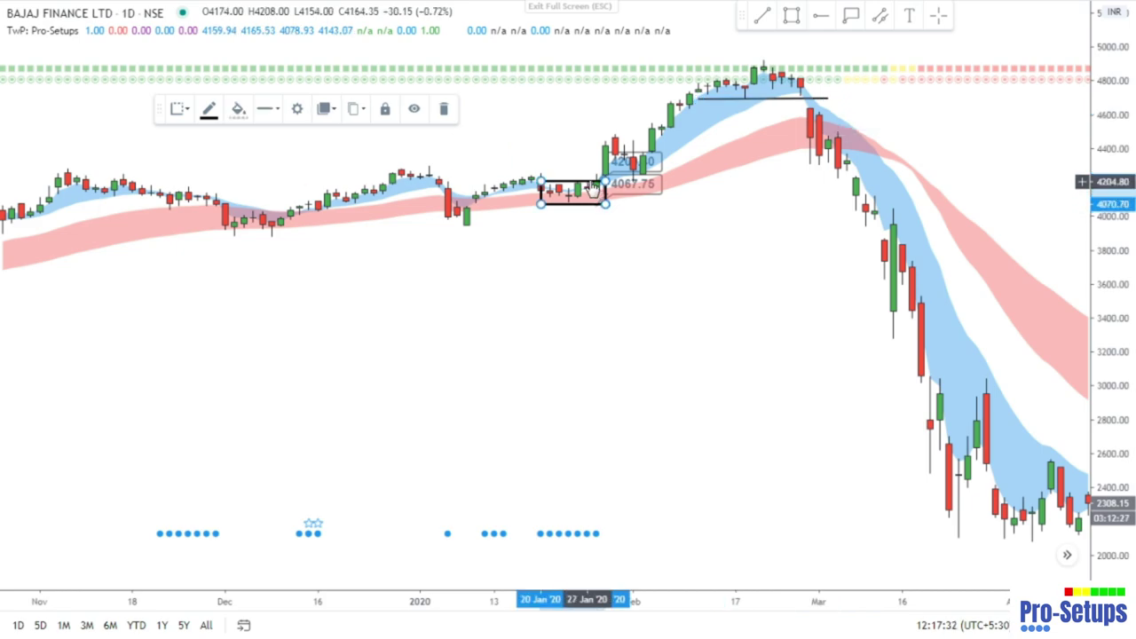
shift+click(590, 182)
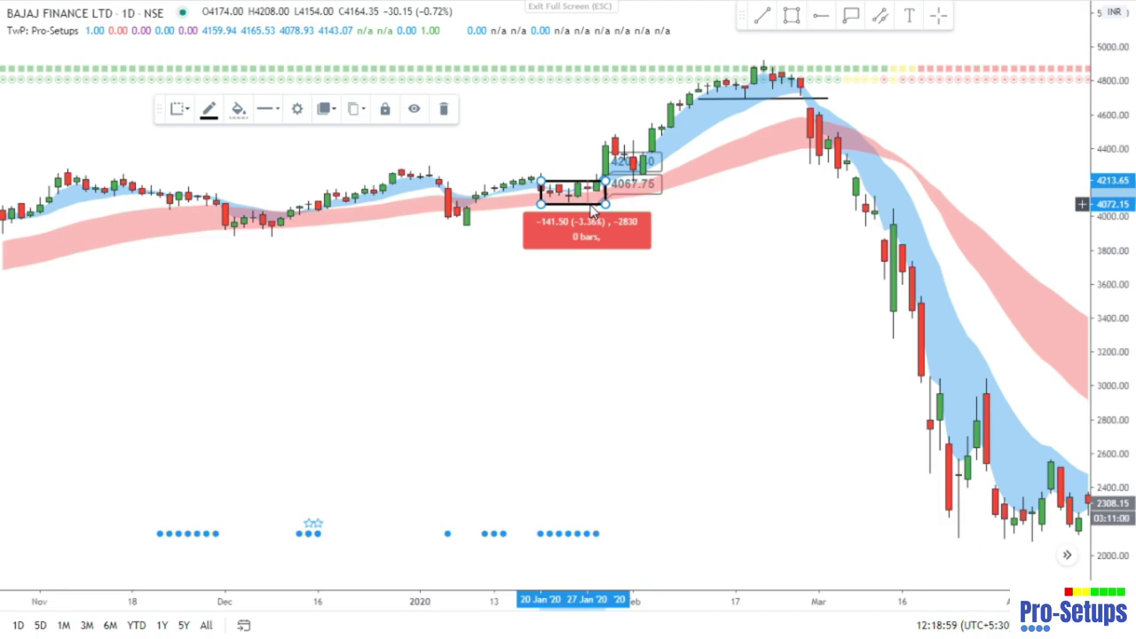
click(690, 215)
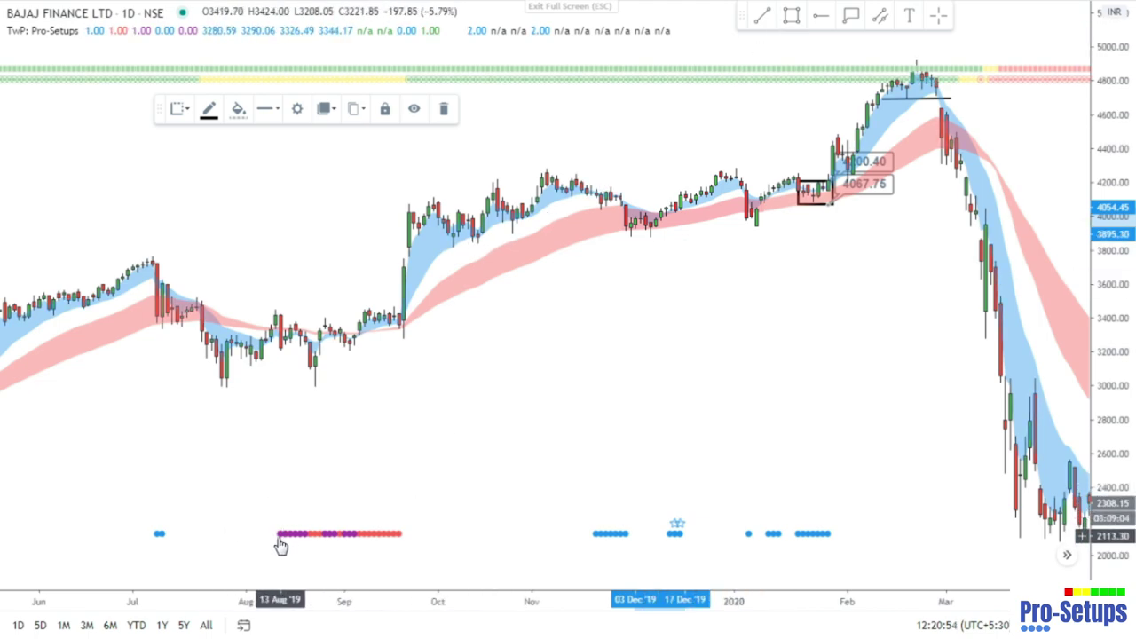
Step: Draw a rectangle around the consolidation from 18 Jul '19 to 7 Aug '19, between about 3320 and 3015
click(791, 15)
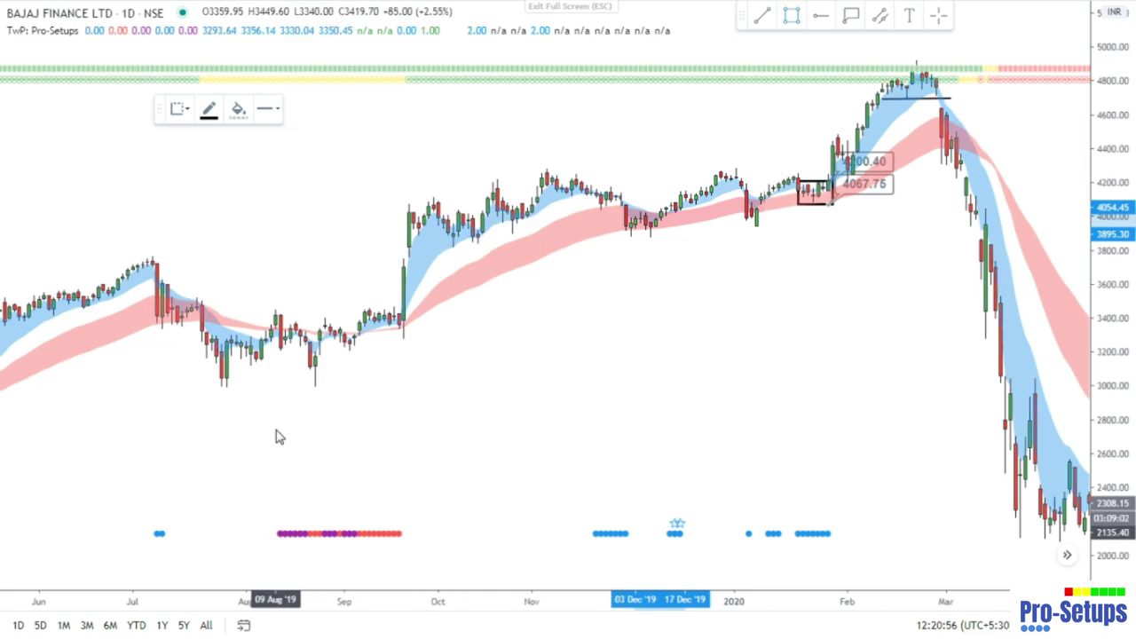
mouse_move(197, 338)
mouse_down()
mouse_move(264, 339)
mouse_move(270, 392)
mouse_up()
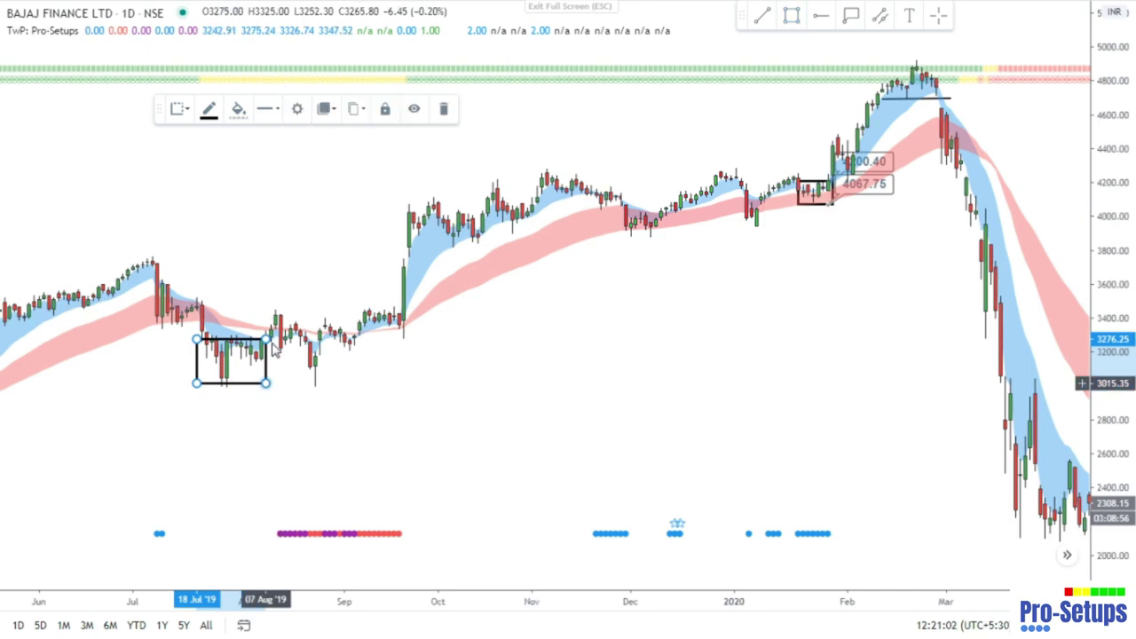
drag(265, 338, 270, 337)
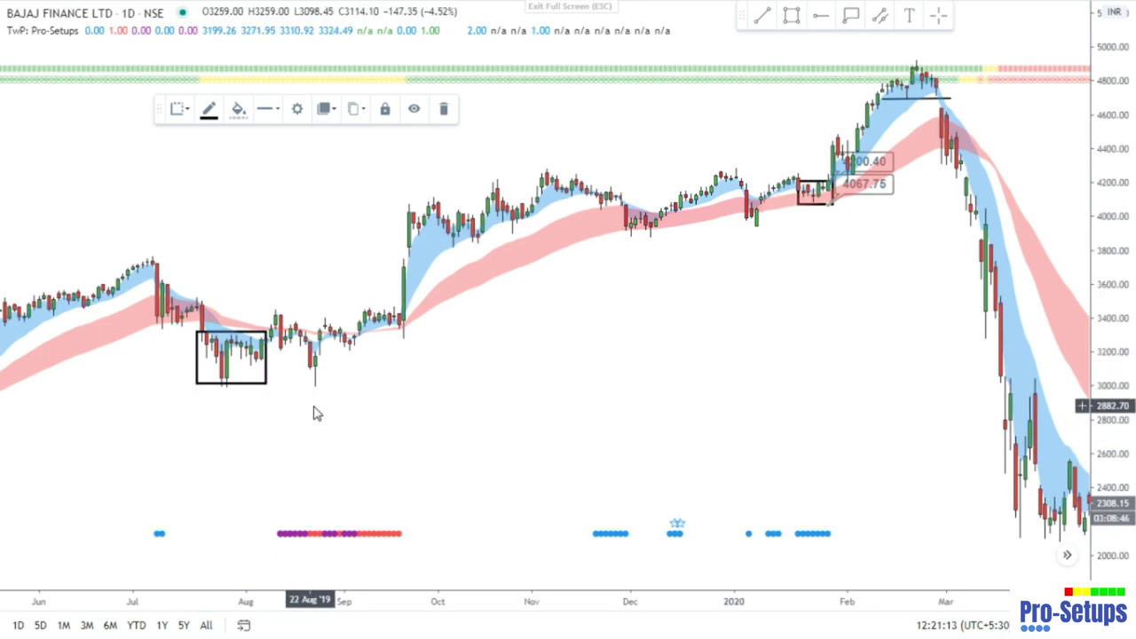
Step: Add price labels of 3320.45 and 3015.35 at the upper and lower edges of the July–August 2019 rectangle
click(284, 390)
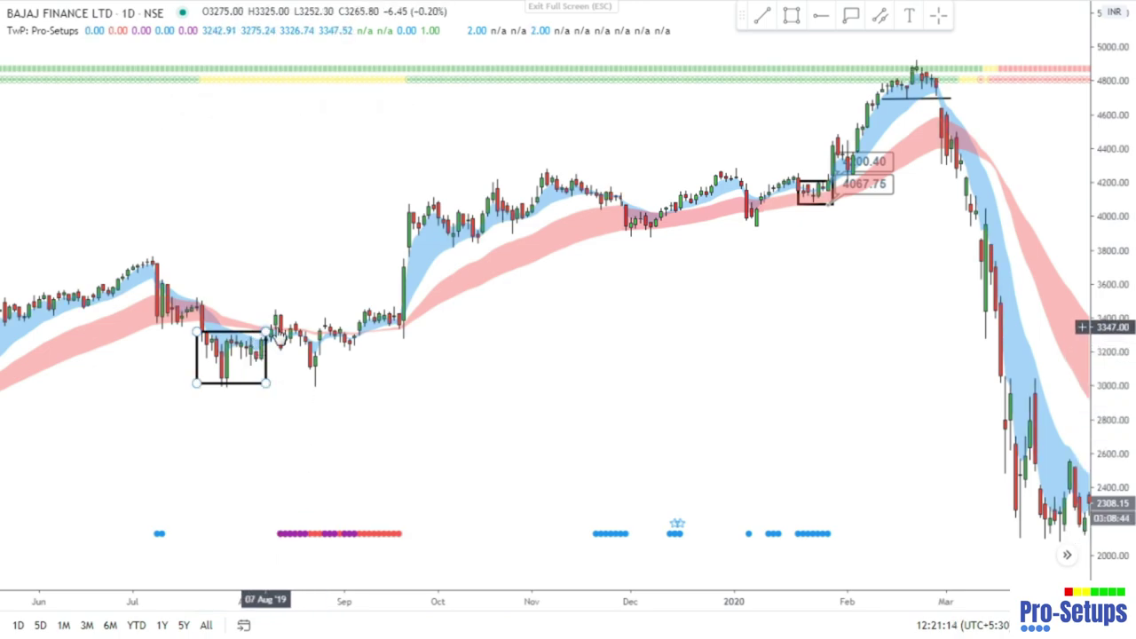
click(266, 341)
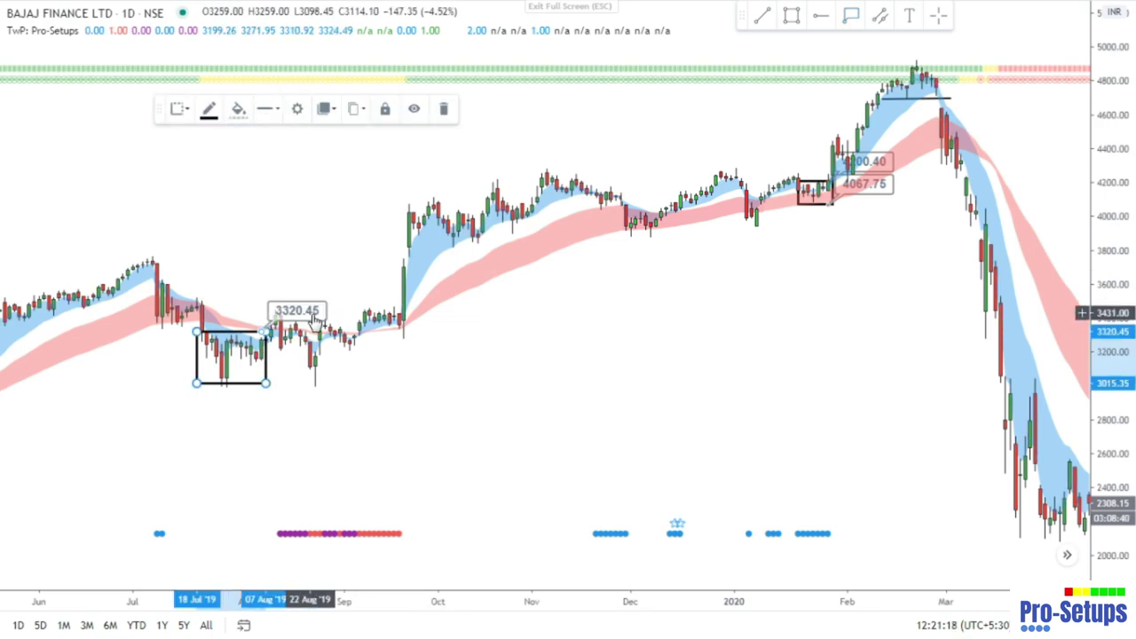
click(850, 15)
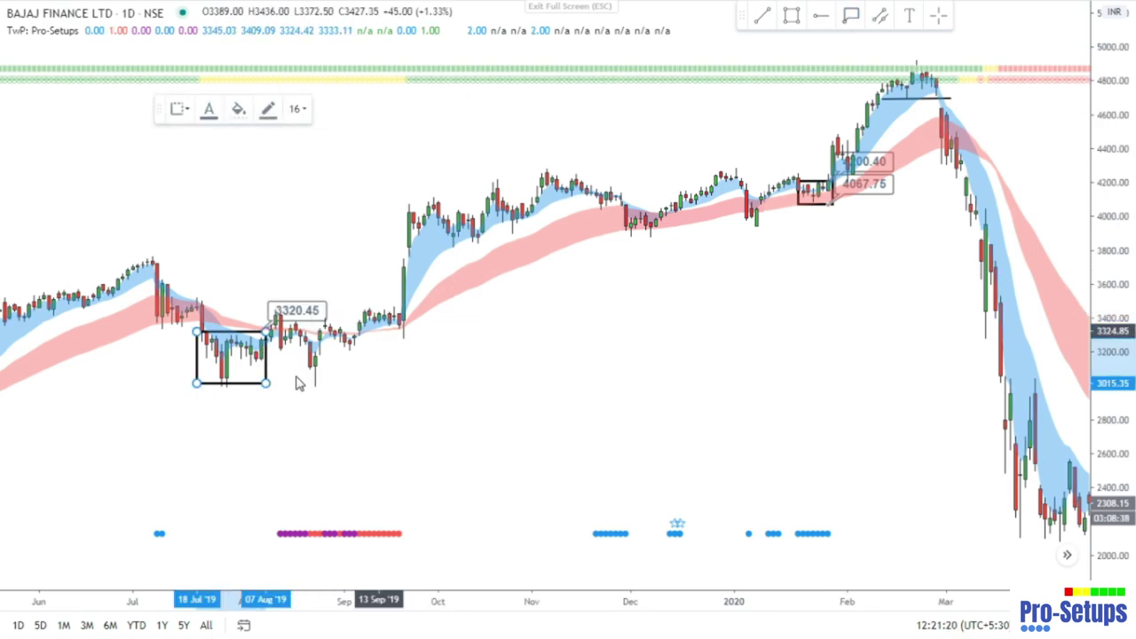
click(271, 388)
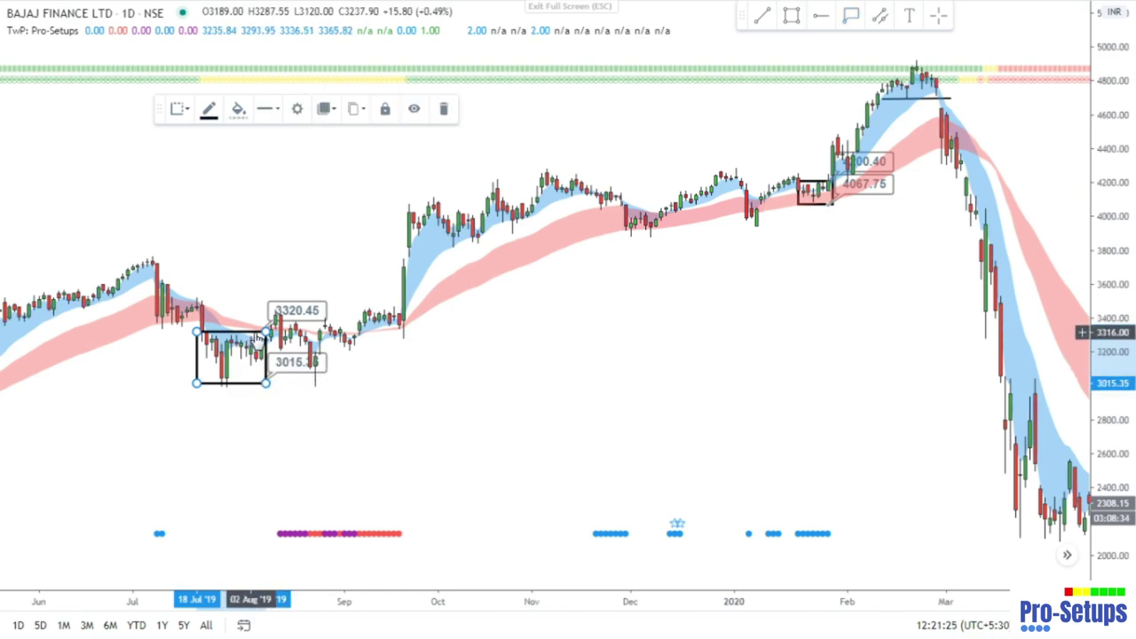
Step: Measure the price distance from the upper to the lower edge of the July–August 2019 rectangle
click(299, 388)
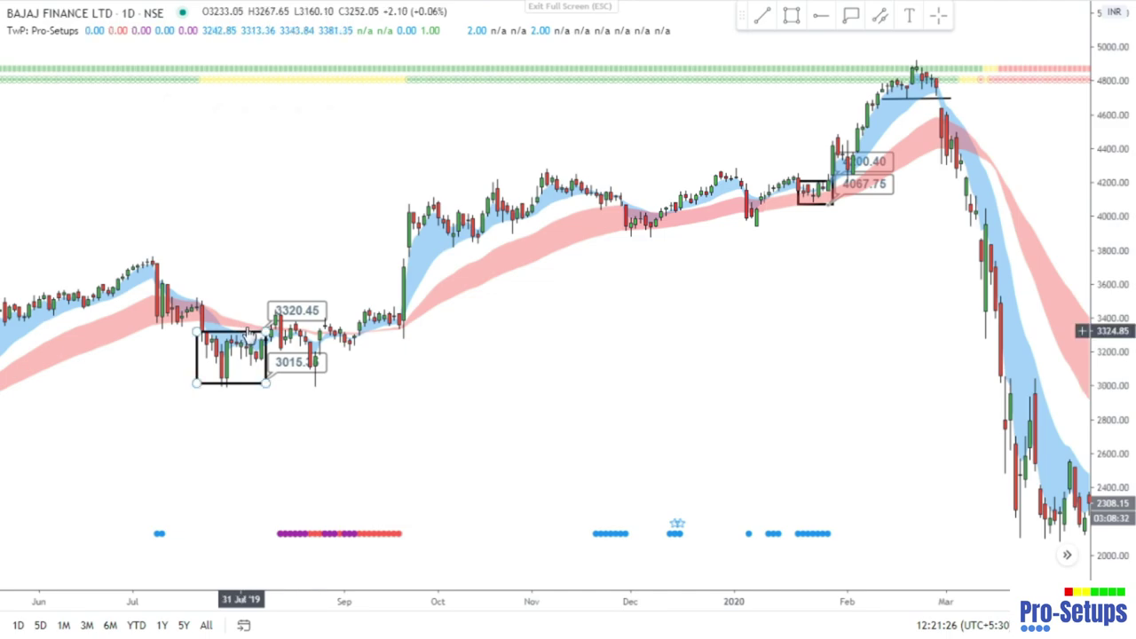
drag(255, 353, 257, 391)
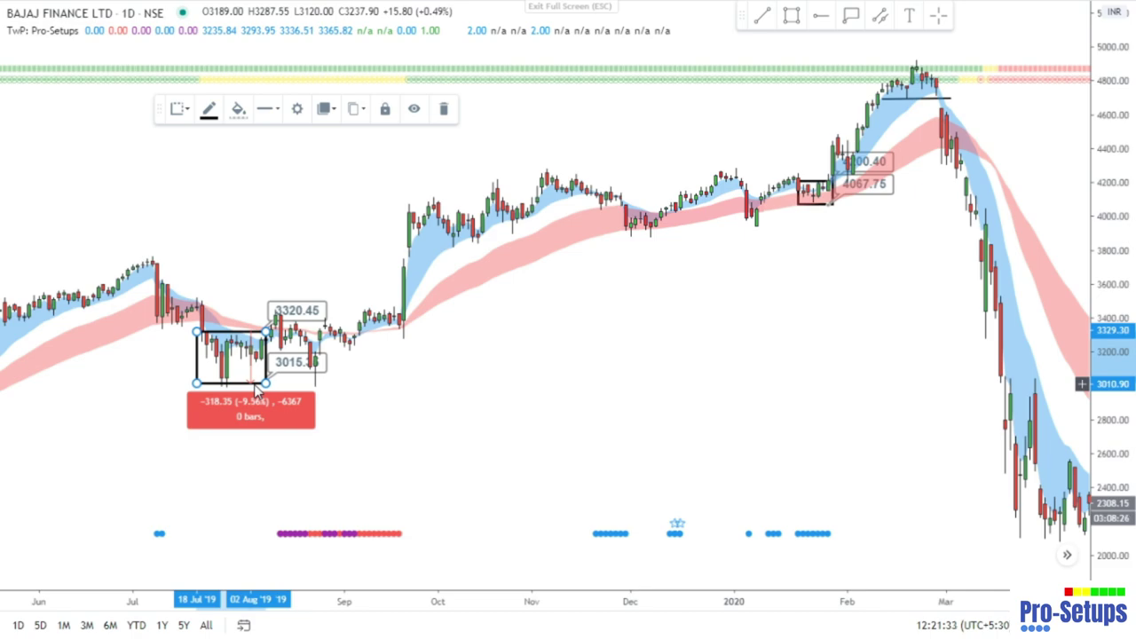
click(355, 401)
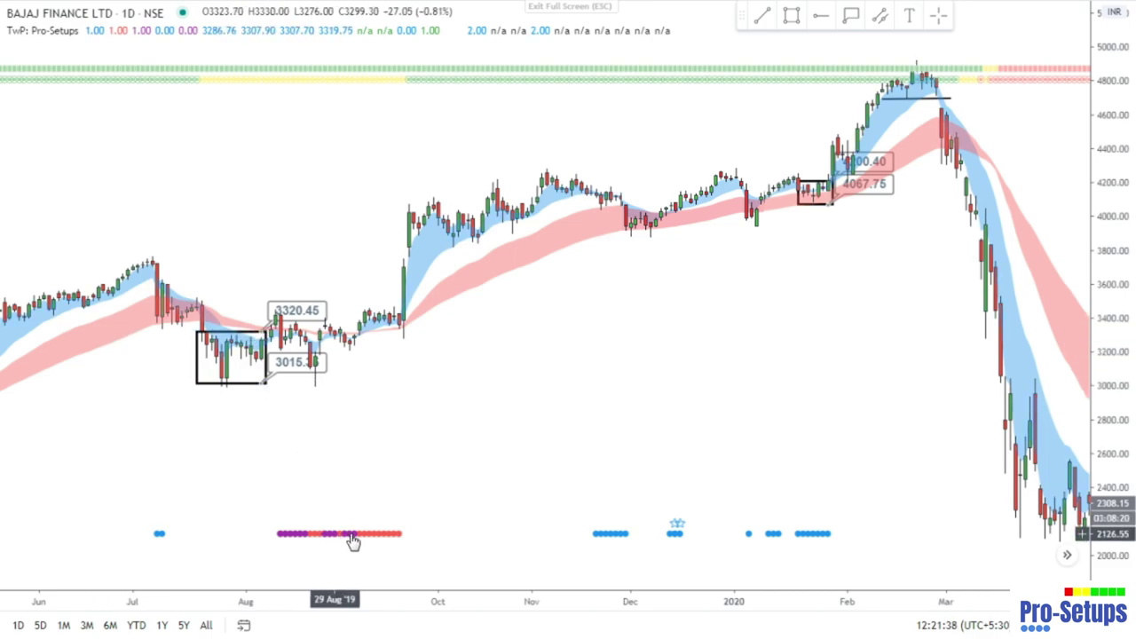
Step: Draw a second rectangle around the consolidation from 6 Aug '19 to 12 Sep '19, between about 3400 and 3020
click(260, 318)
mouse_move(260, 318)
mouse_down()
mouse_move(381, 330)
mouse_move(375, 382)
mouse_up()
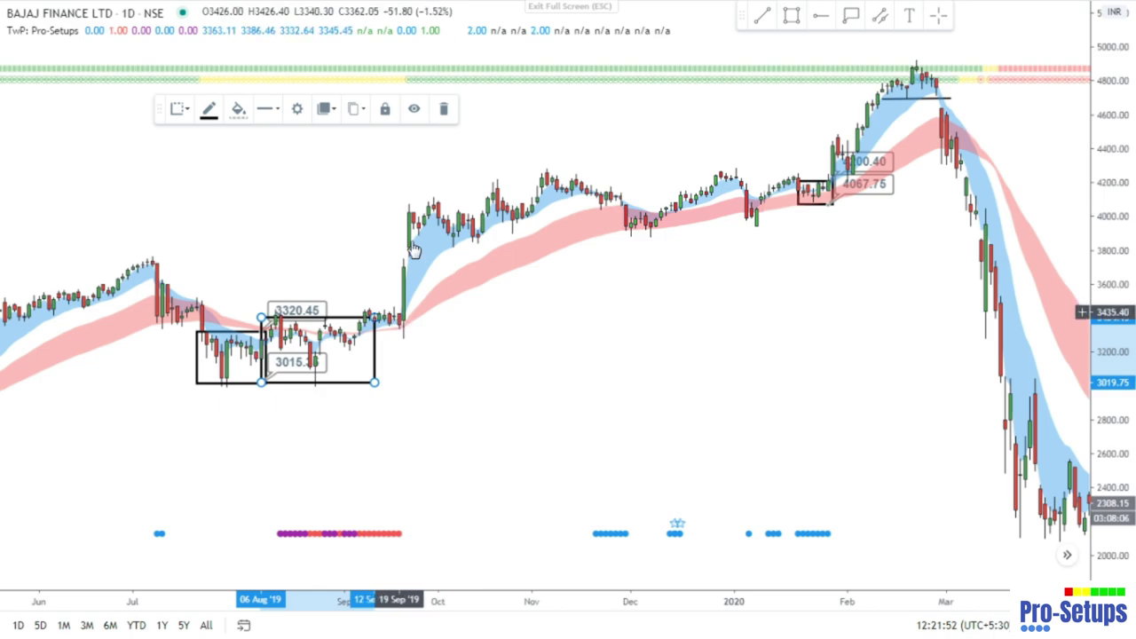
Step: Measure the price rise from the August–September 2019 rectangle's upper edge at 9 Sep '19 to the 23 Sep '19 breakout candle
click(415, 215)
drag(366, 316, 410, 216)
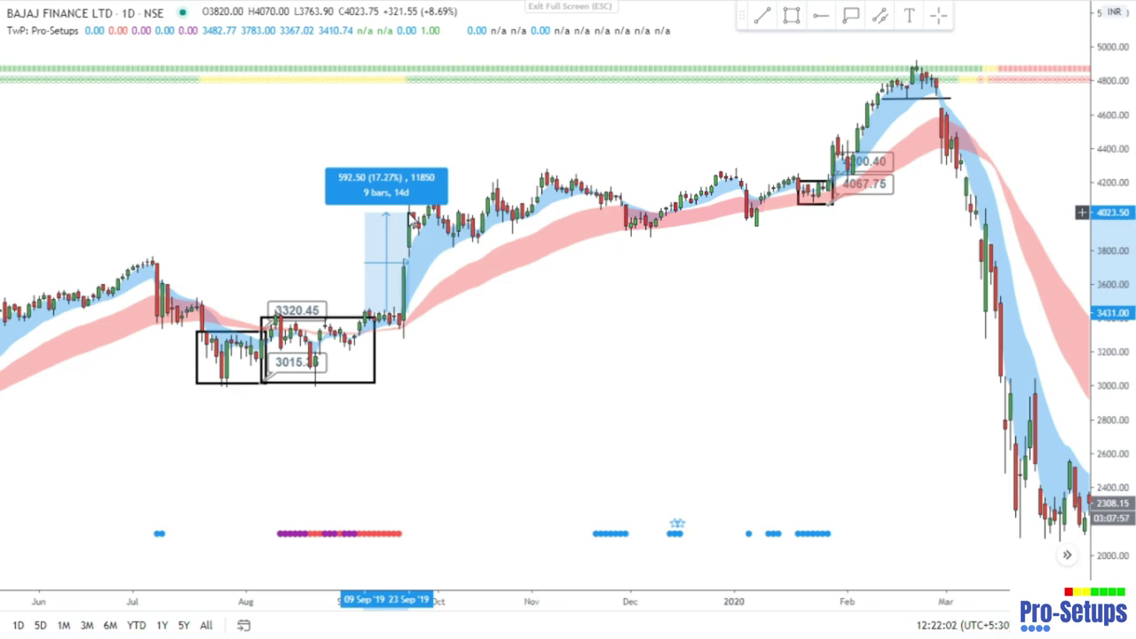
click(397, 371)
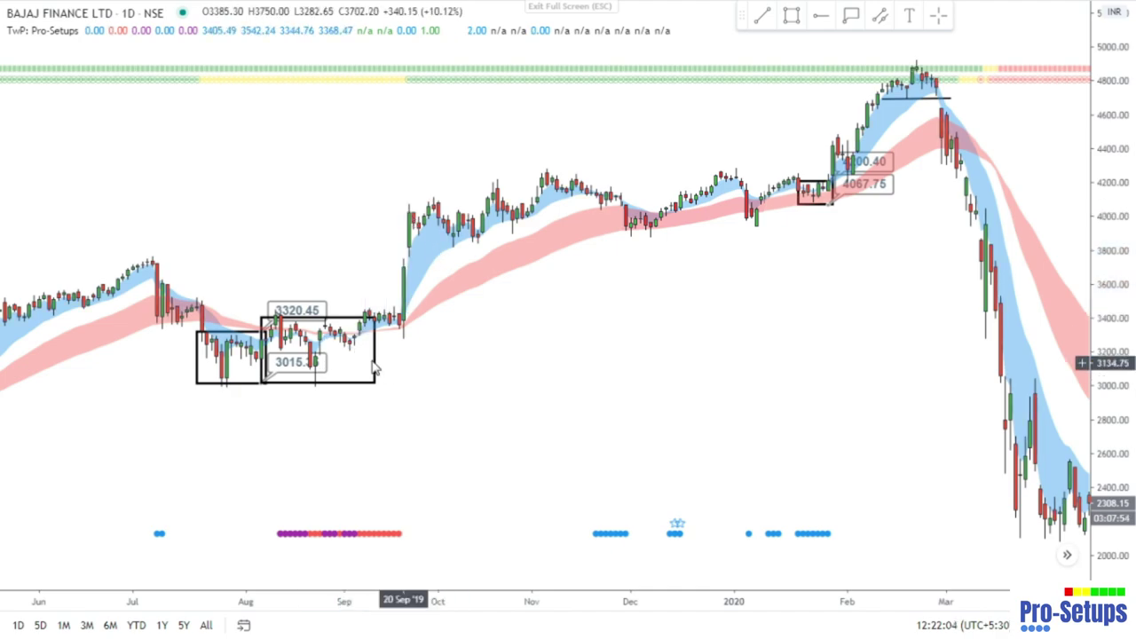